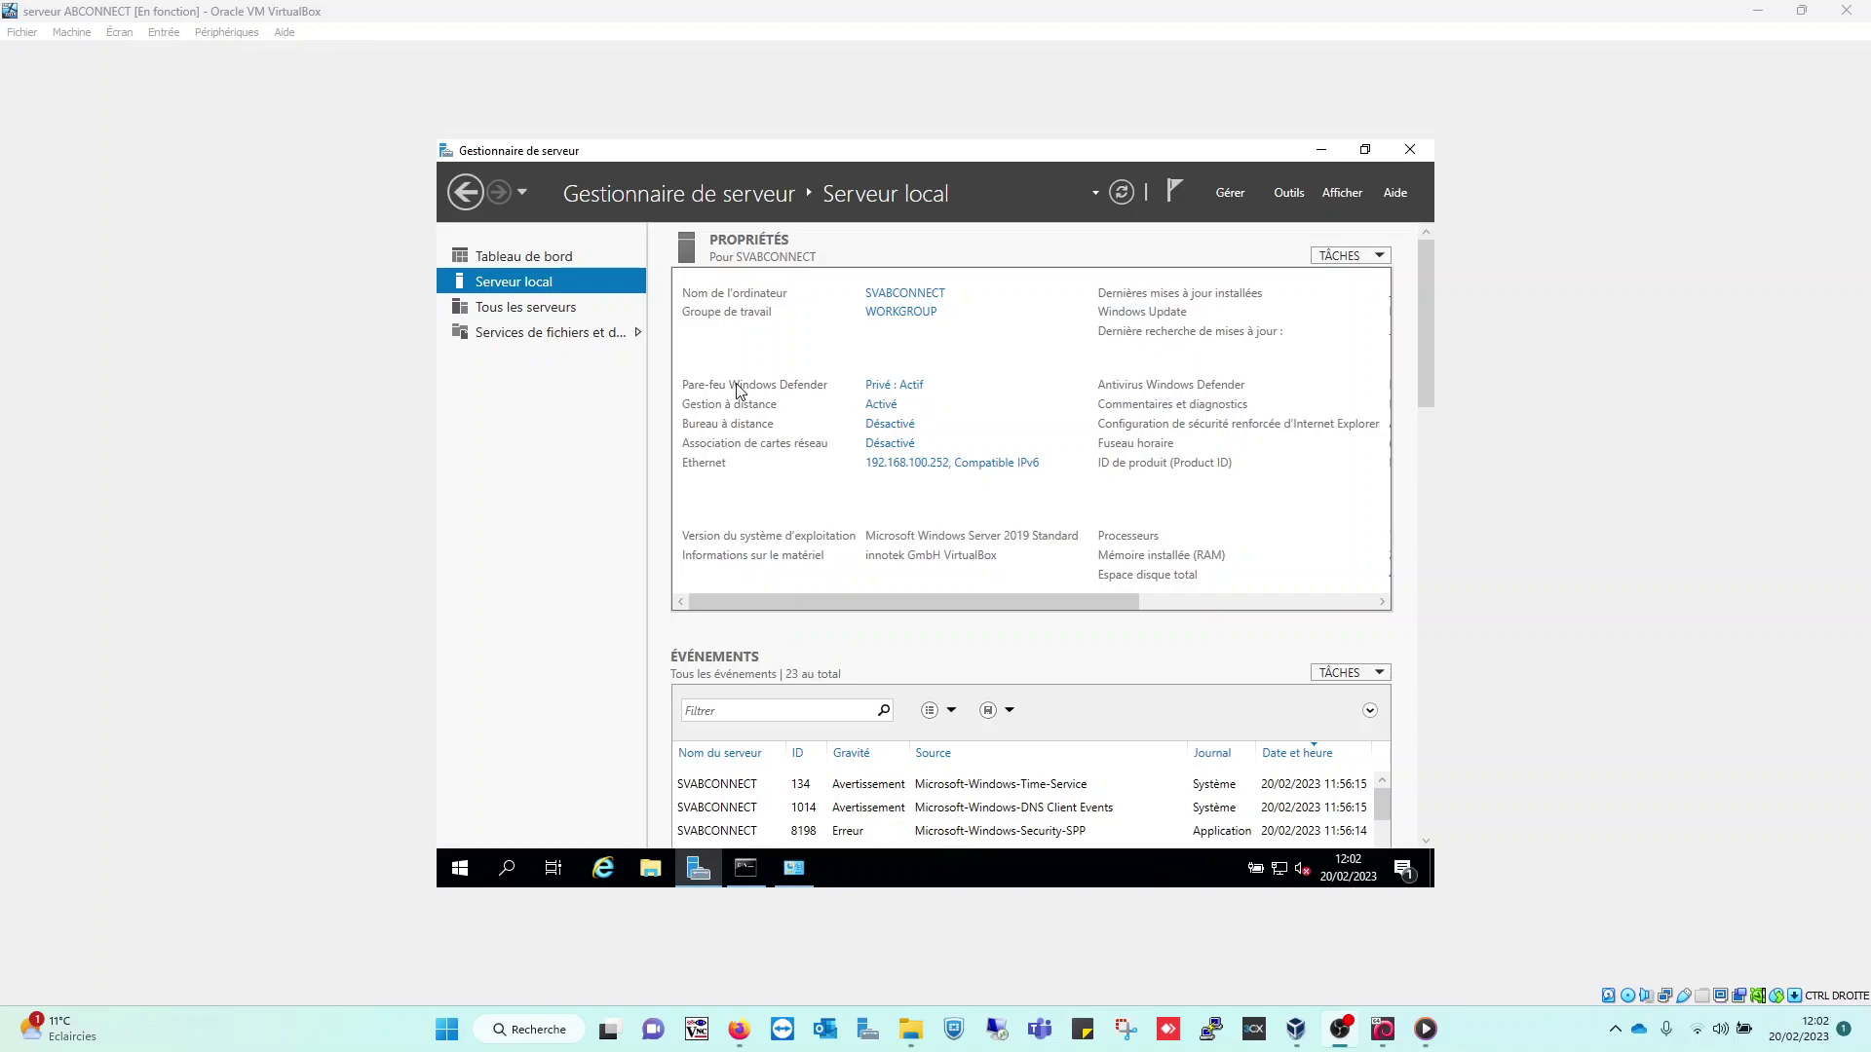
Start adding roles and features as a role-based installation on the server SVABCONNECT from the server pool.
mouse_move(746, 867)
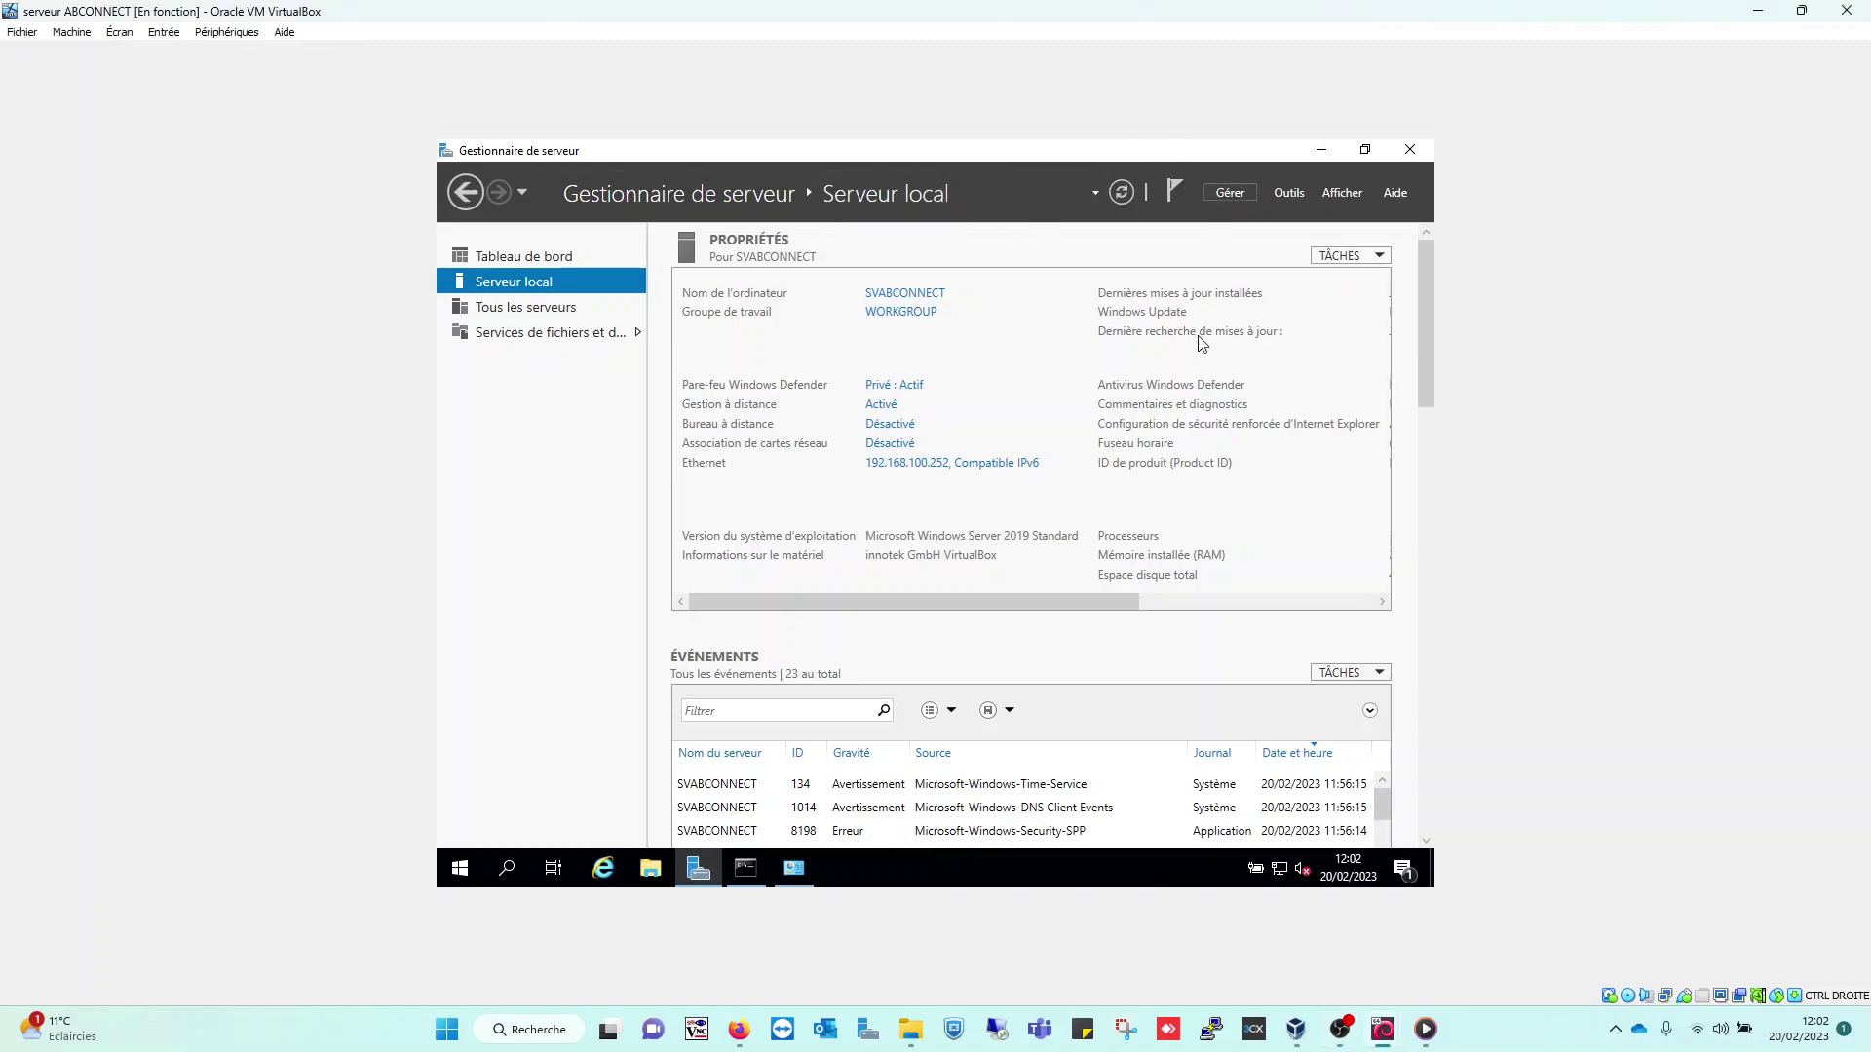
click(1229, 193)
click(1026, 202)
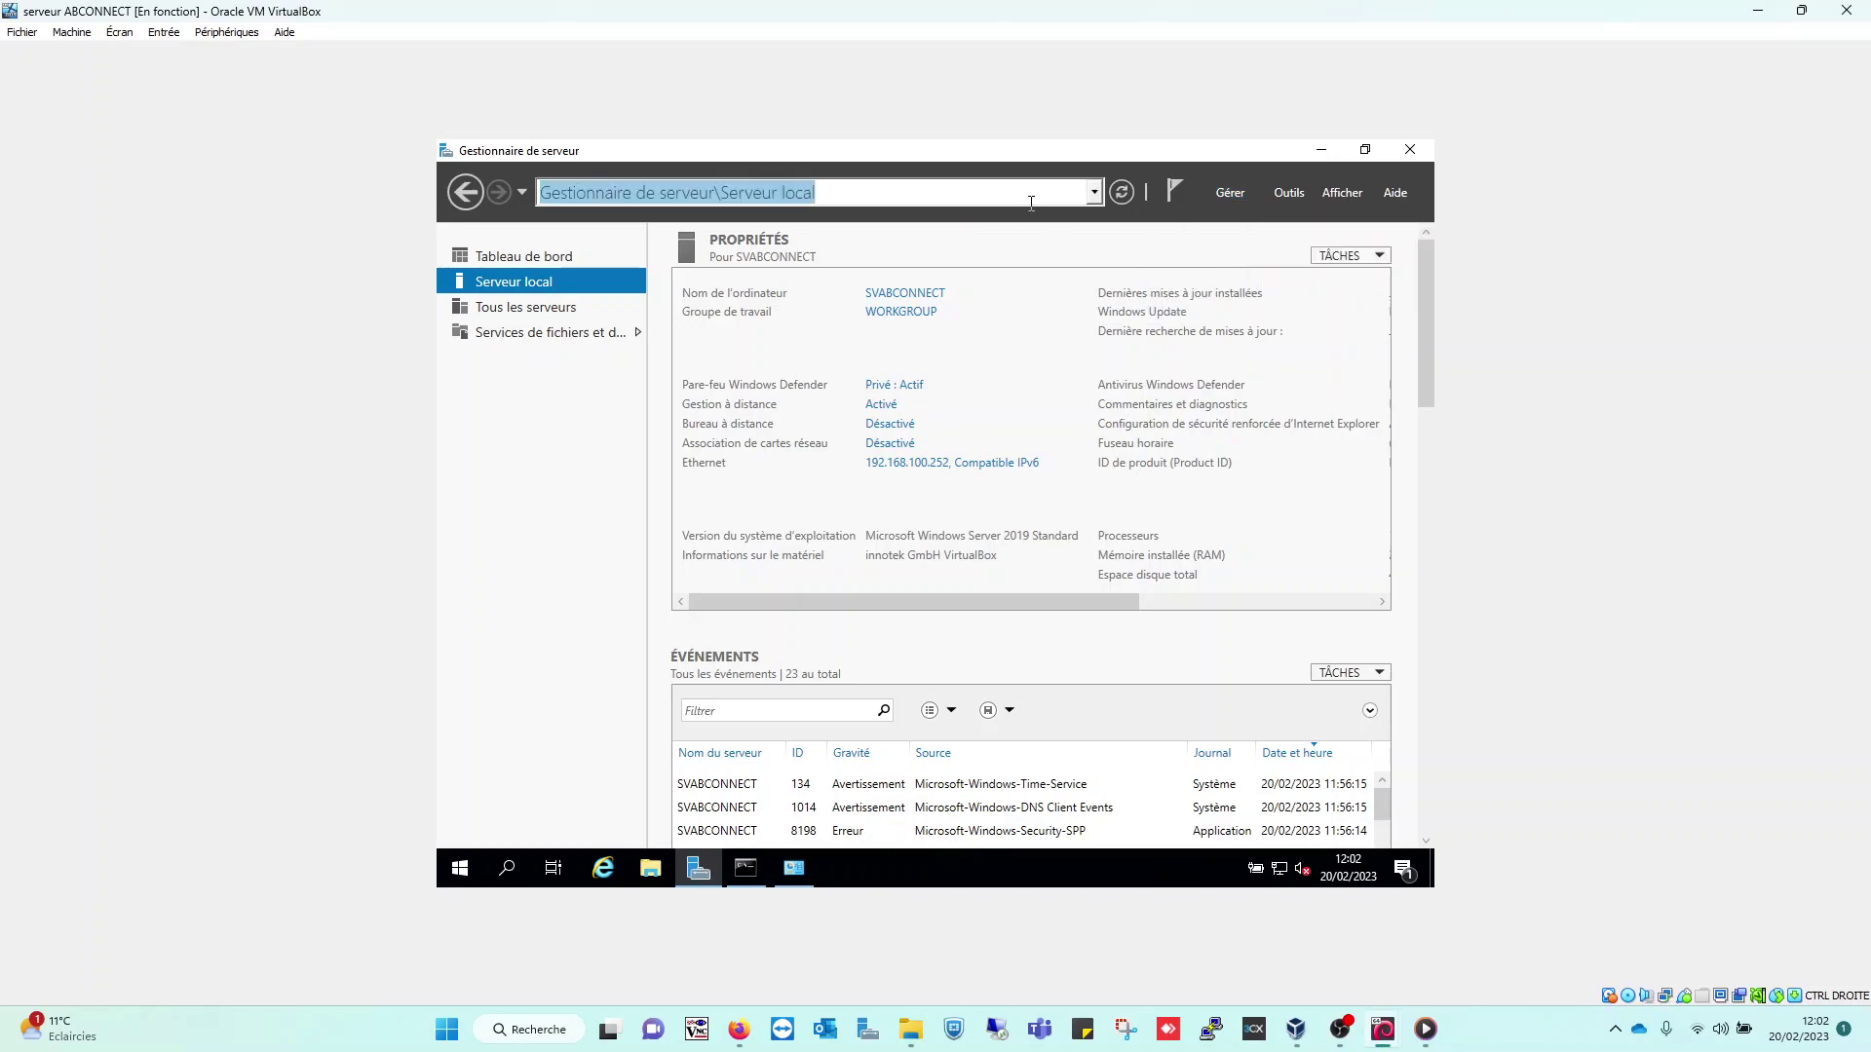
click(1036, 235)
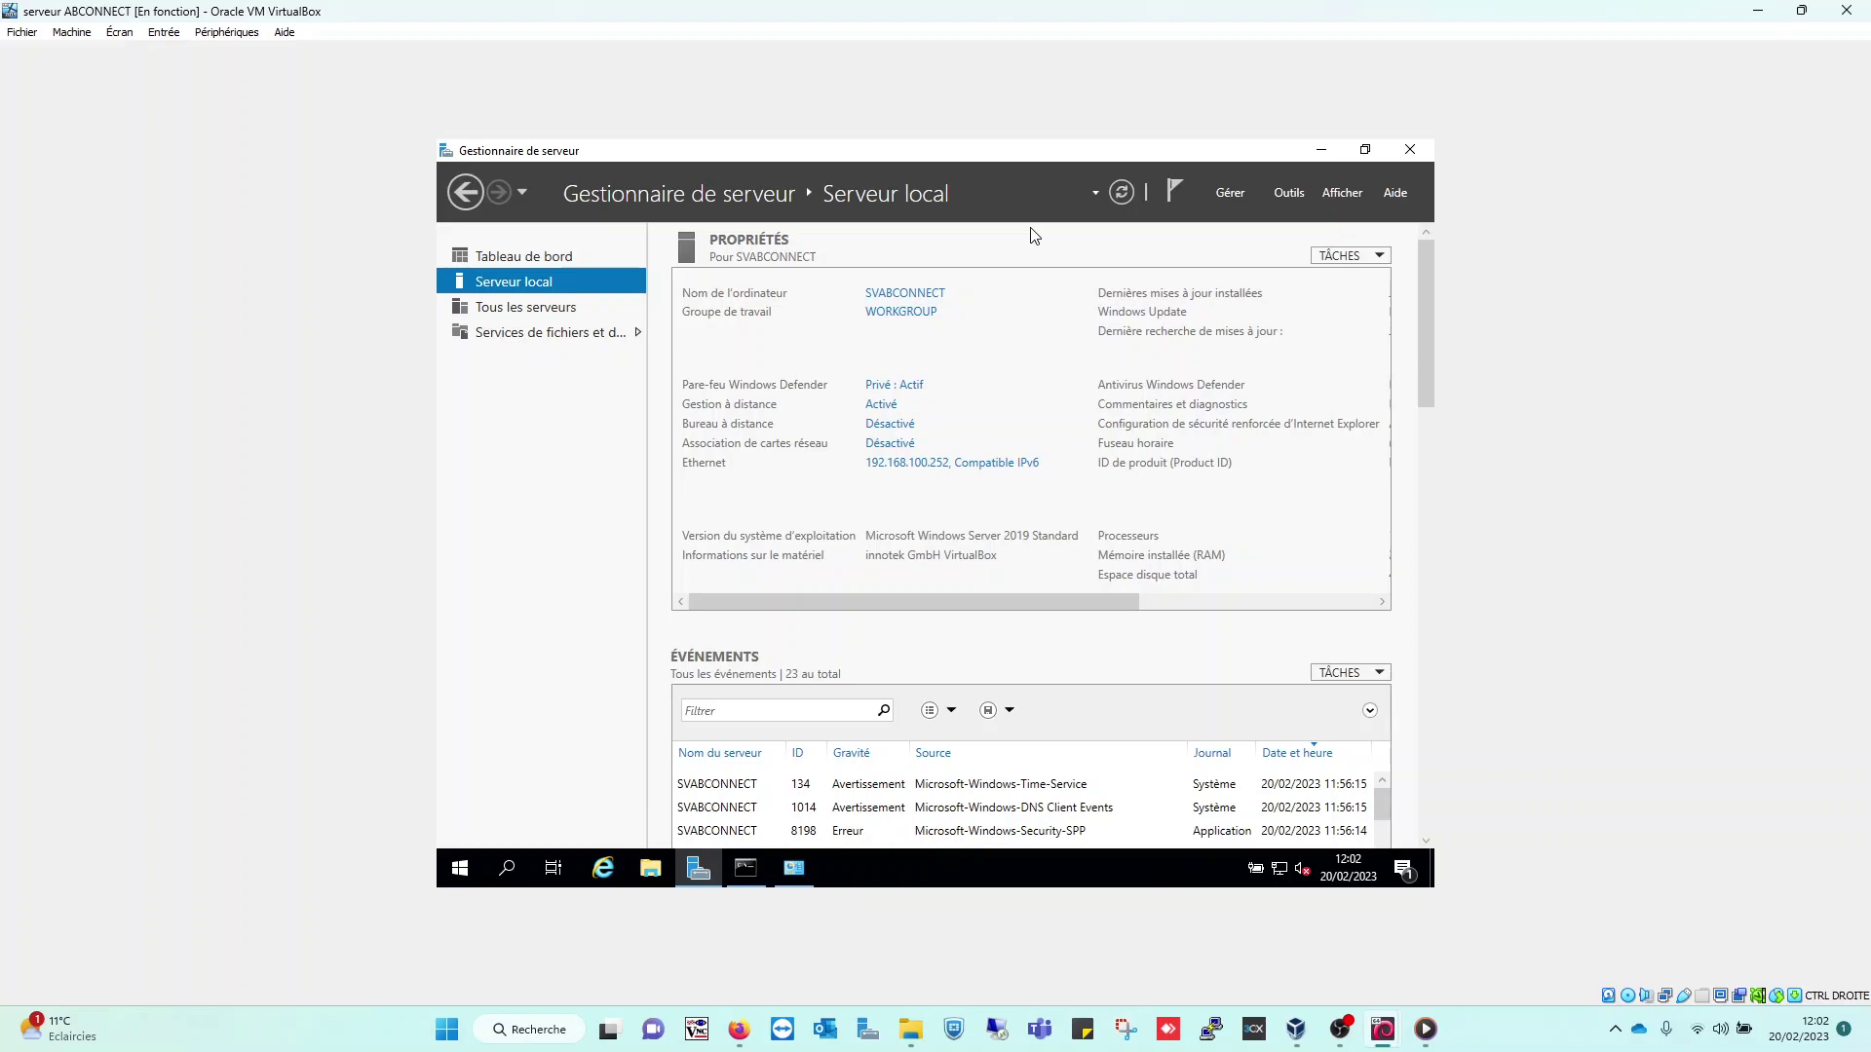
click(1231, 194)
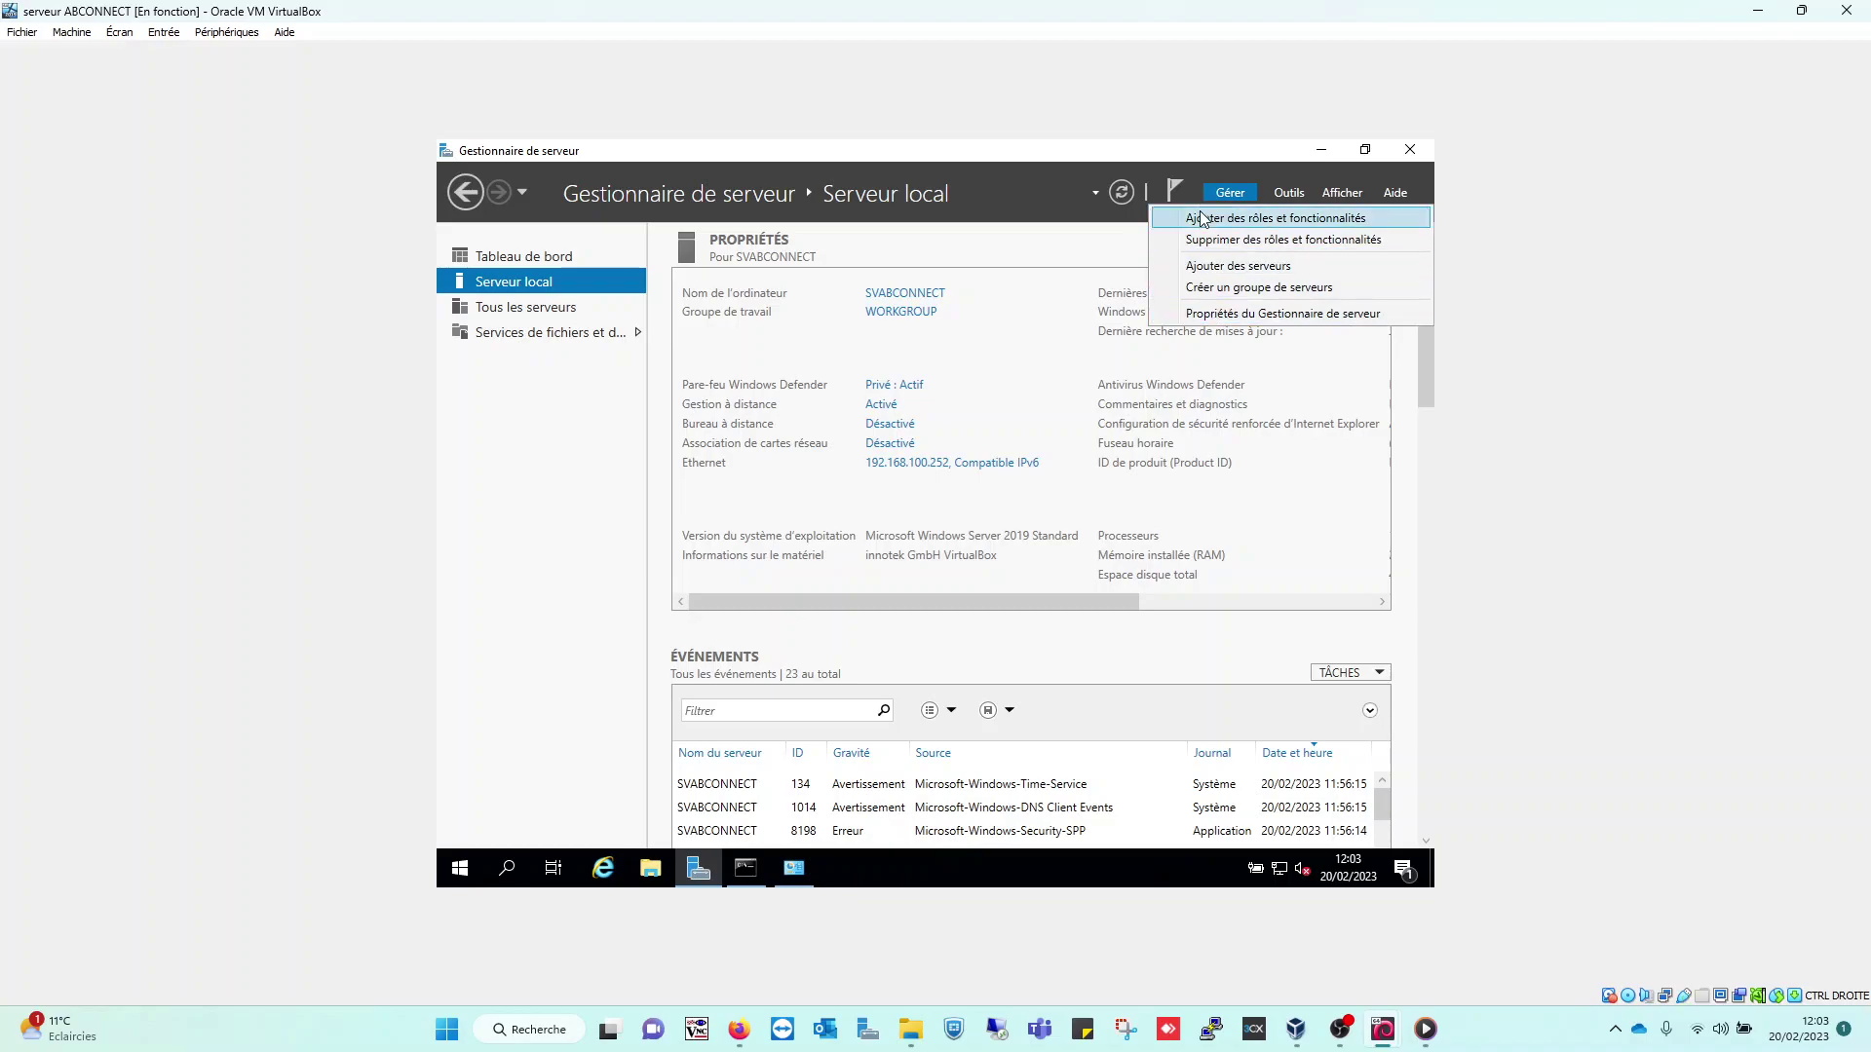
click(1204, 220)
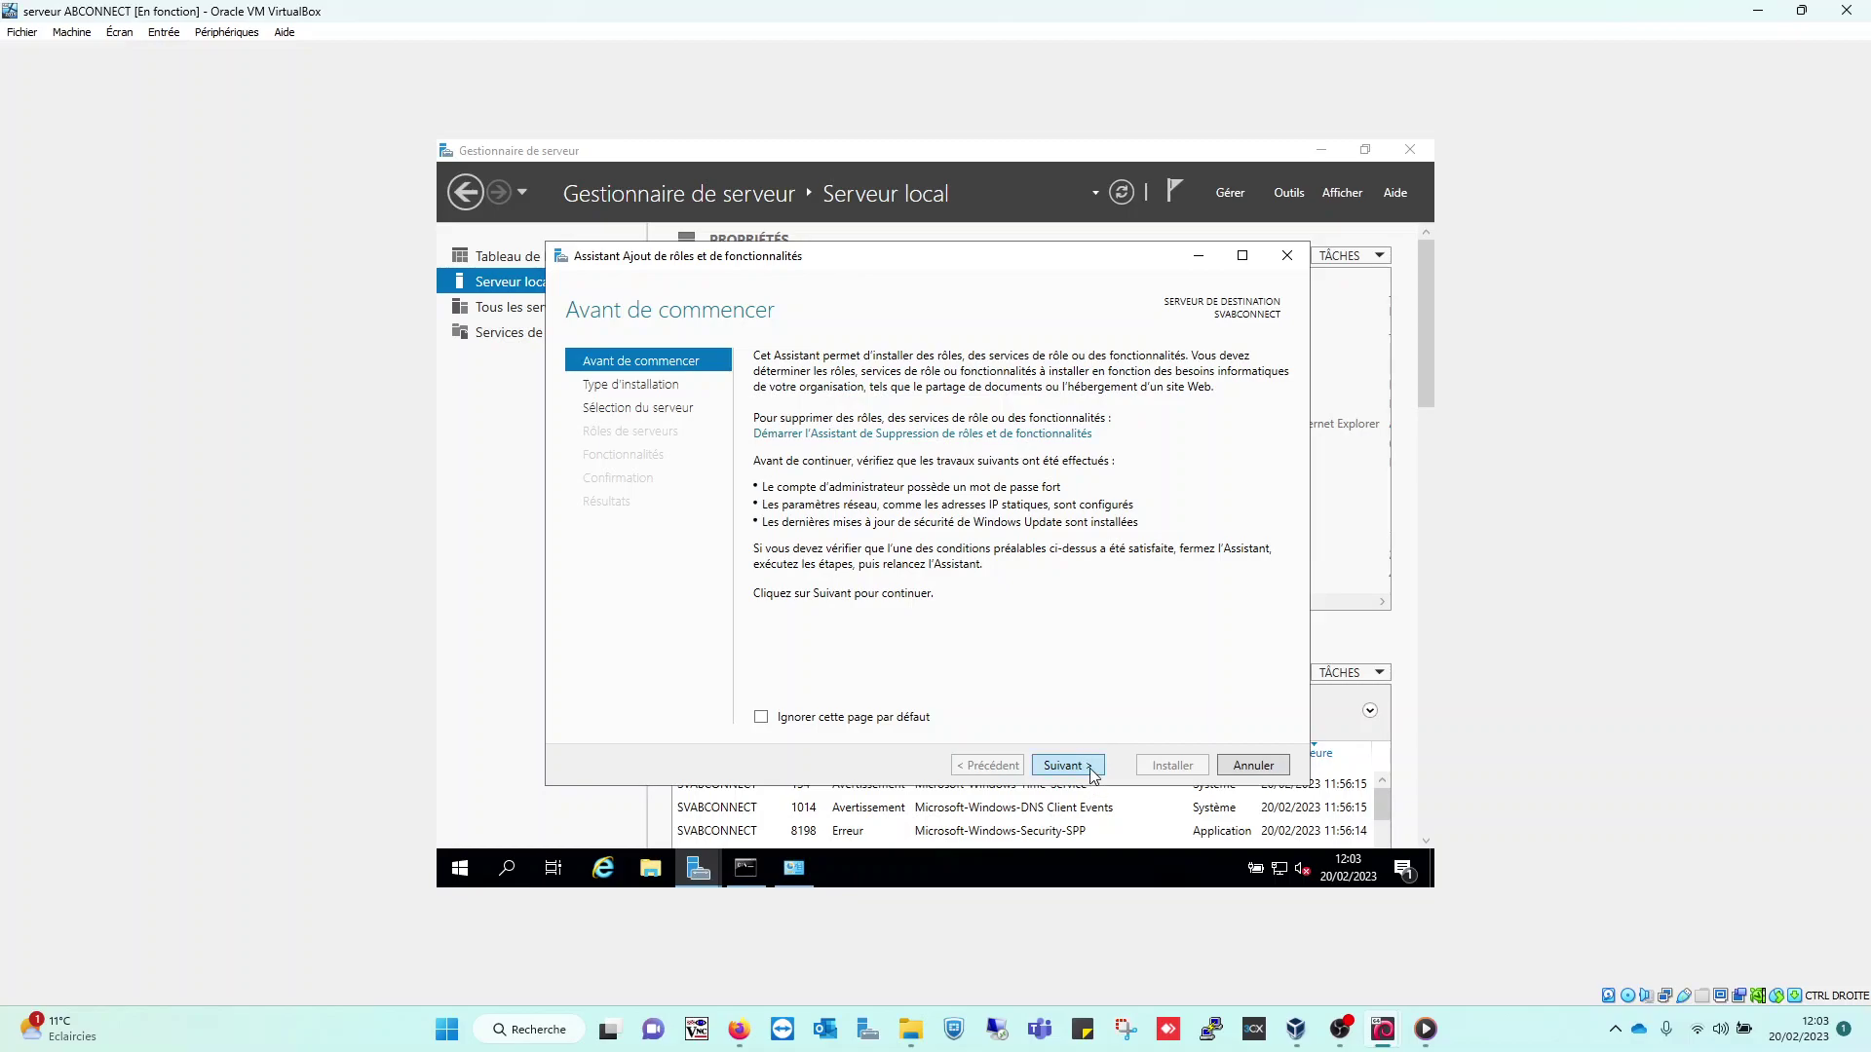
click(1090, 770)
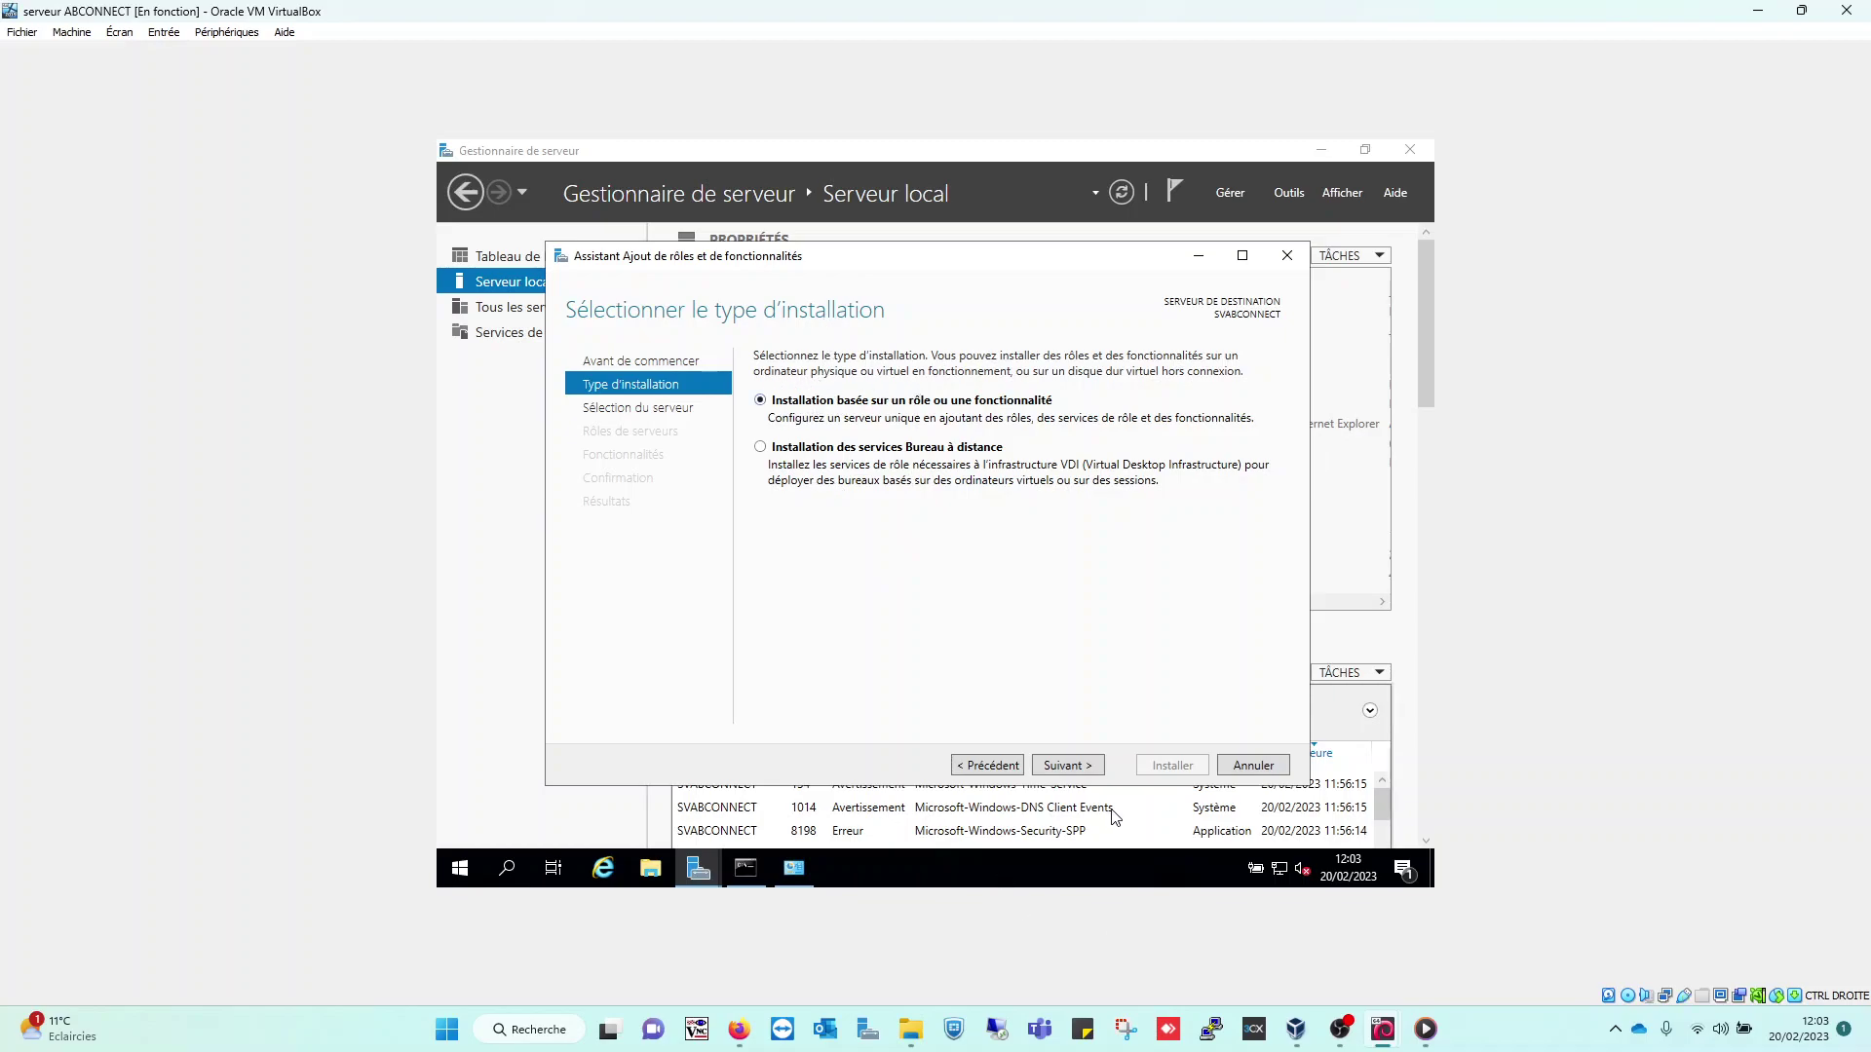
click(1080, 766)
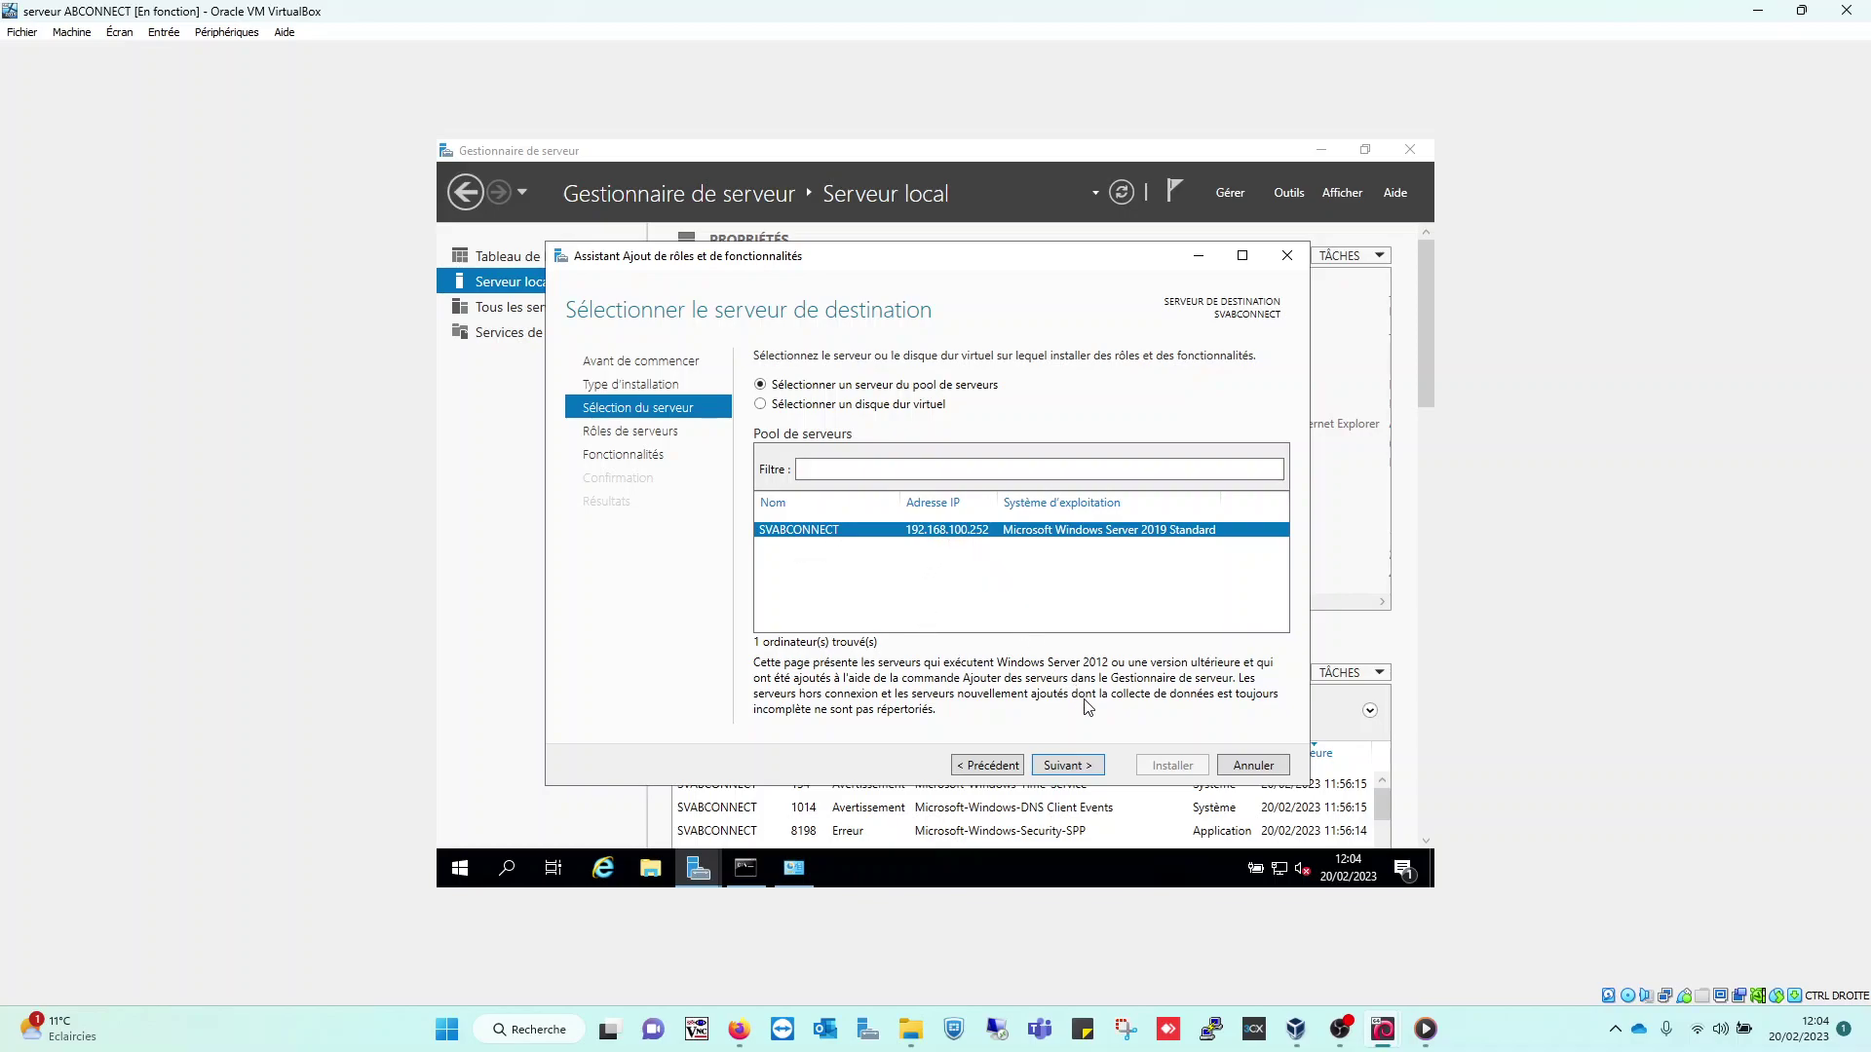
click(1100, 770)
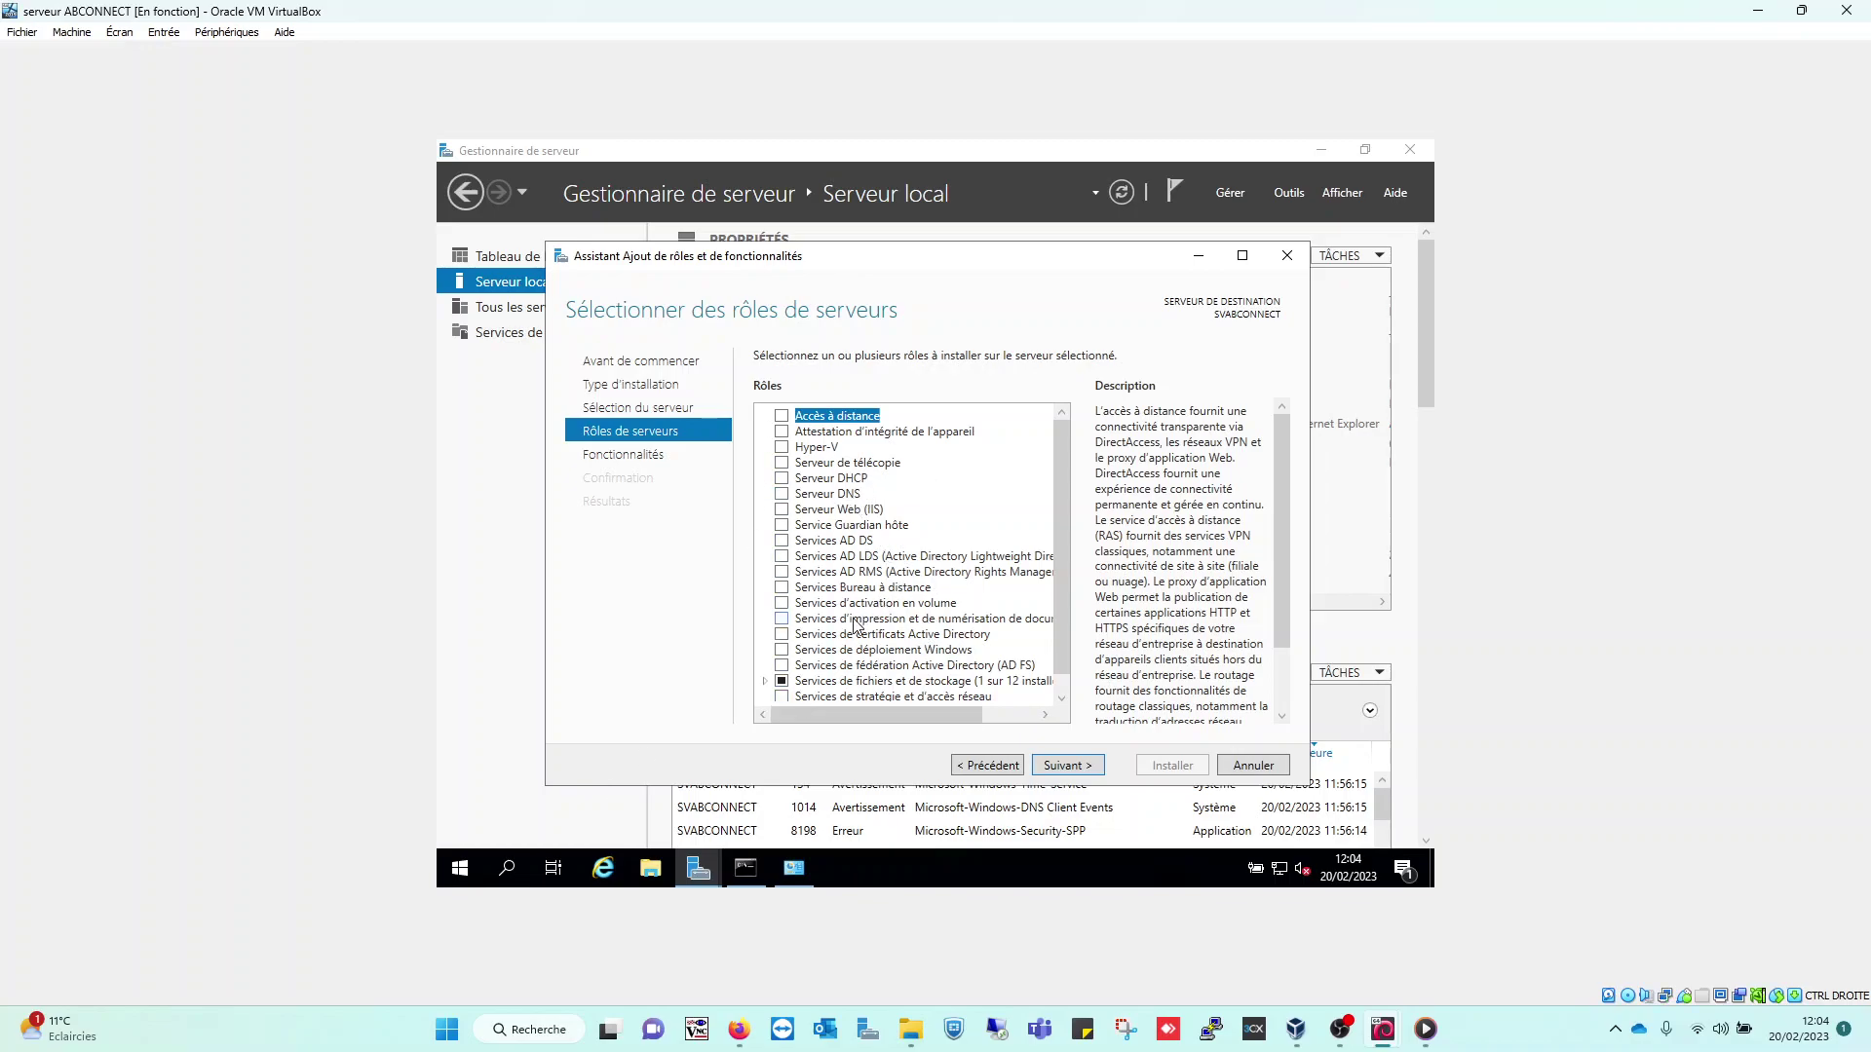
Select the Services AD DS role and add its required features, including the management tools.
scroll(874, 672, down, 1)
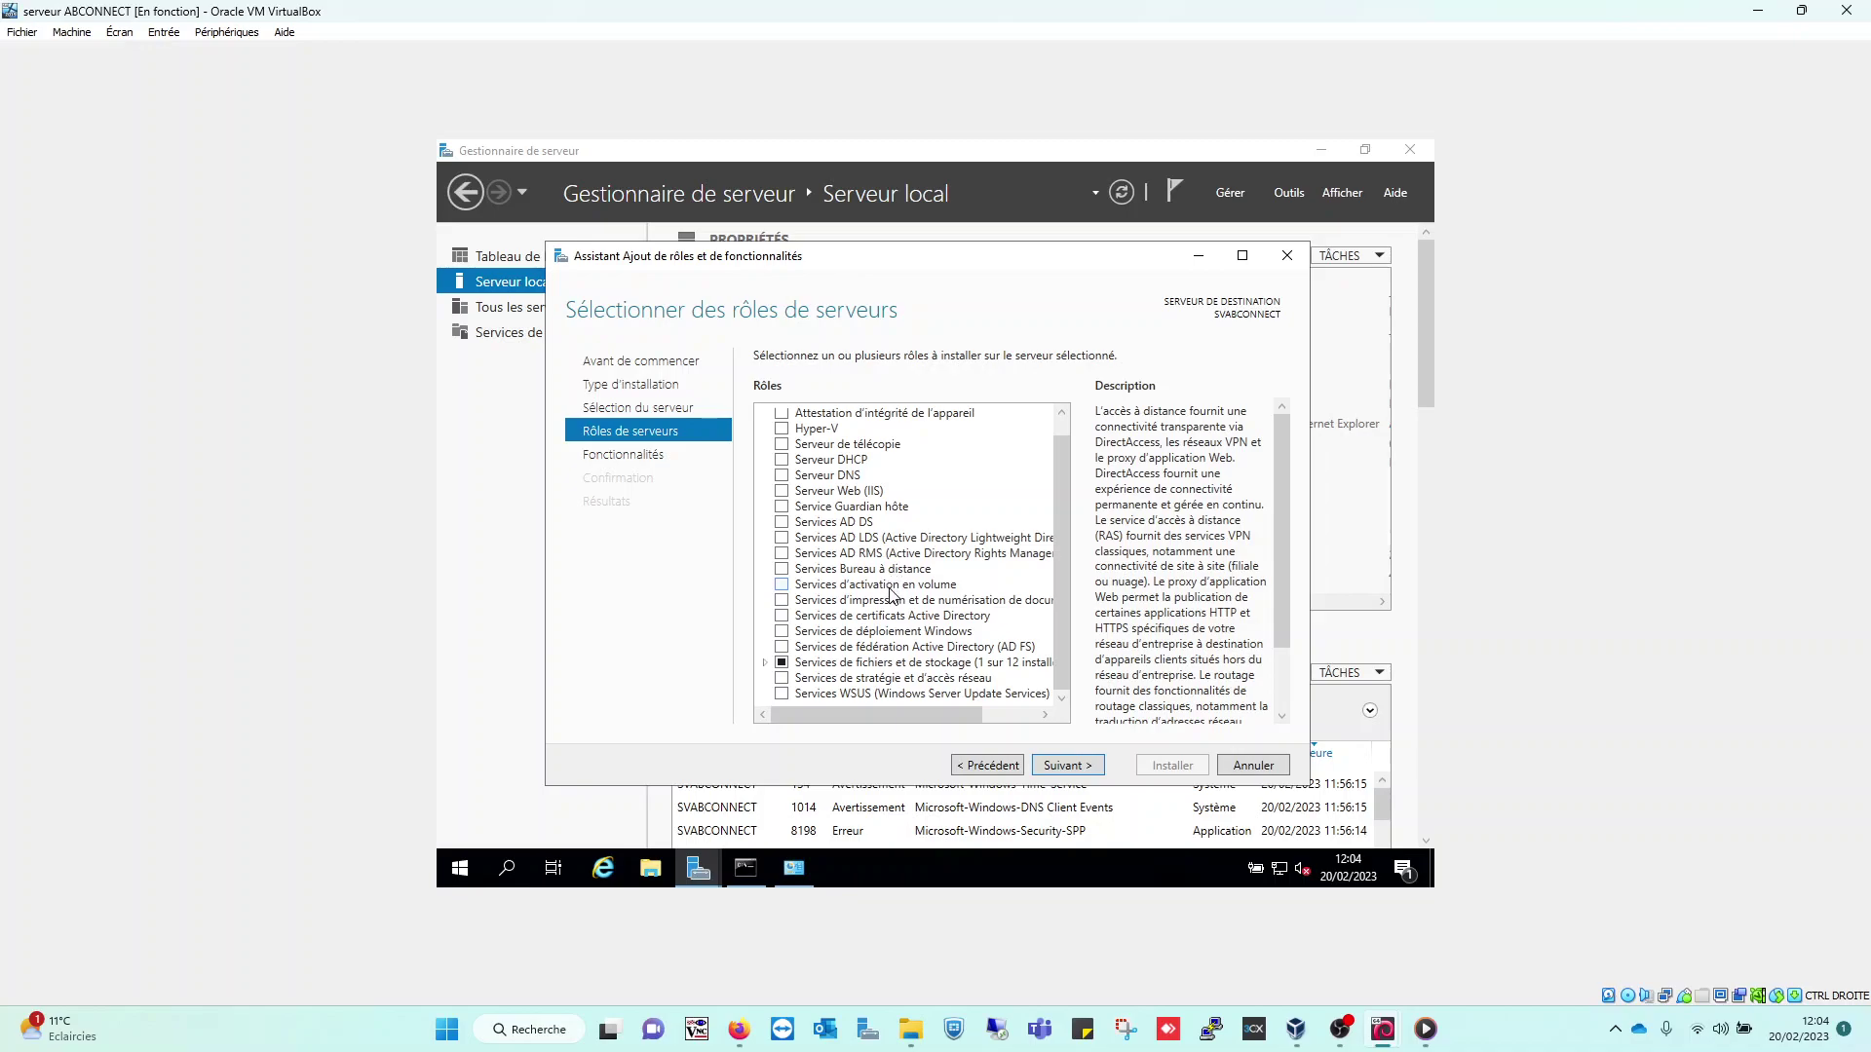
scroll(870, 553, up, 1)
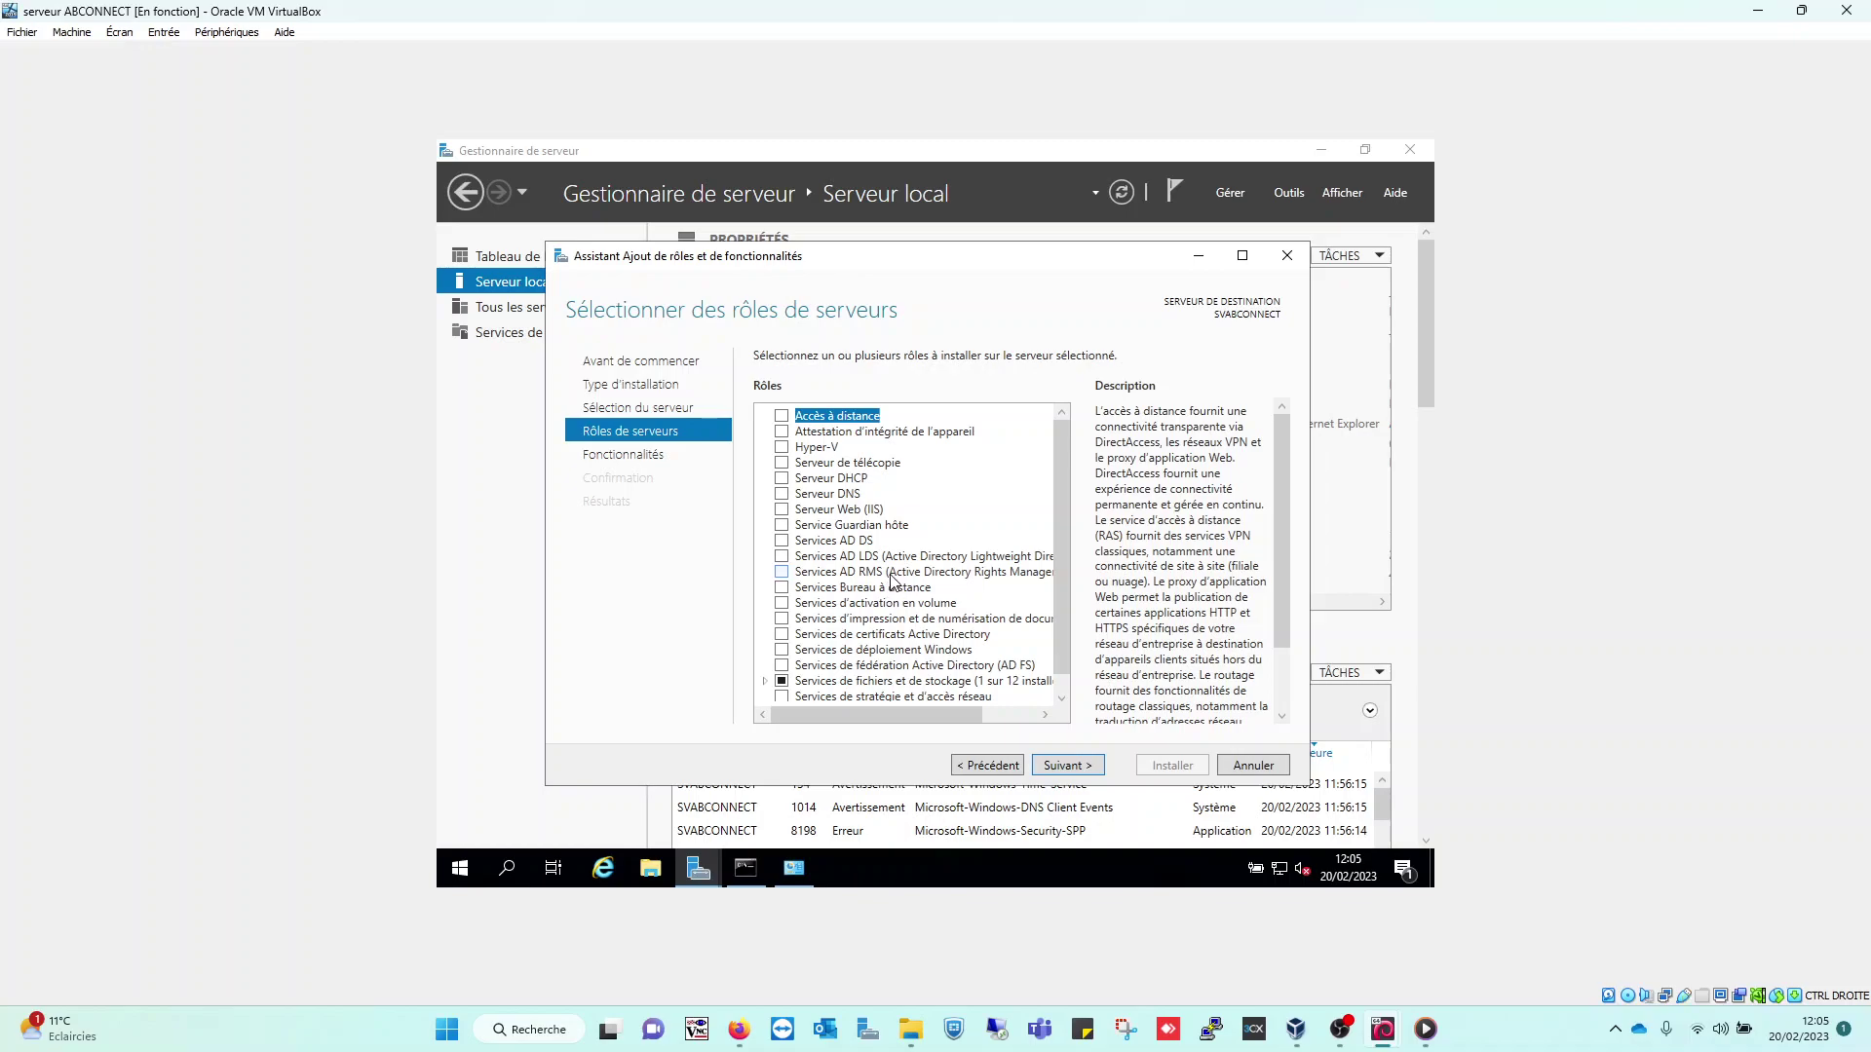
click(785, 543)
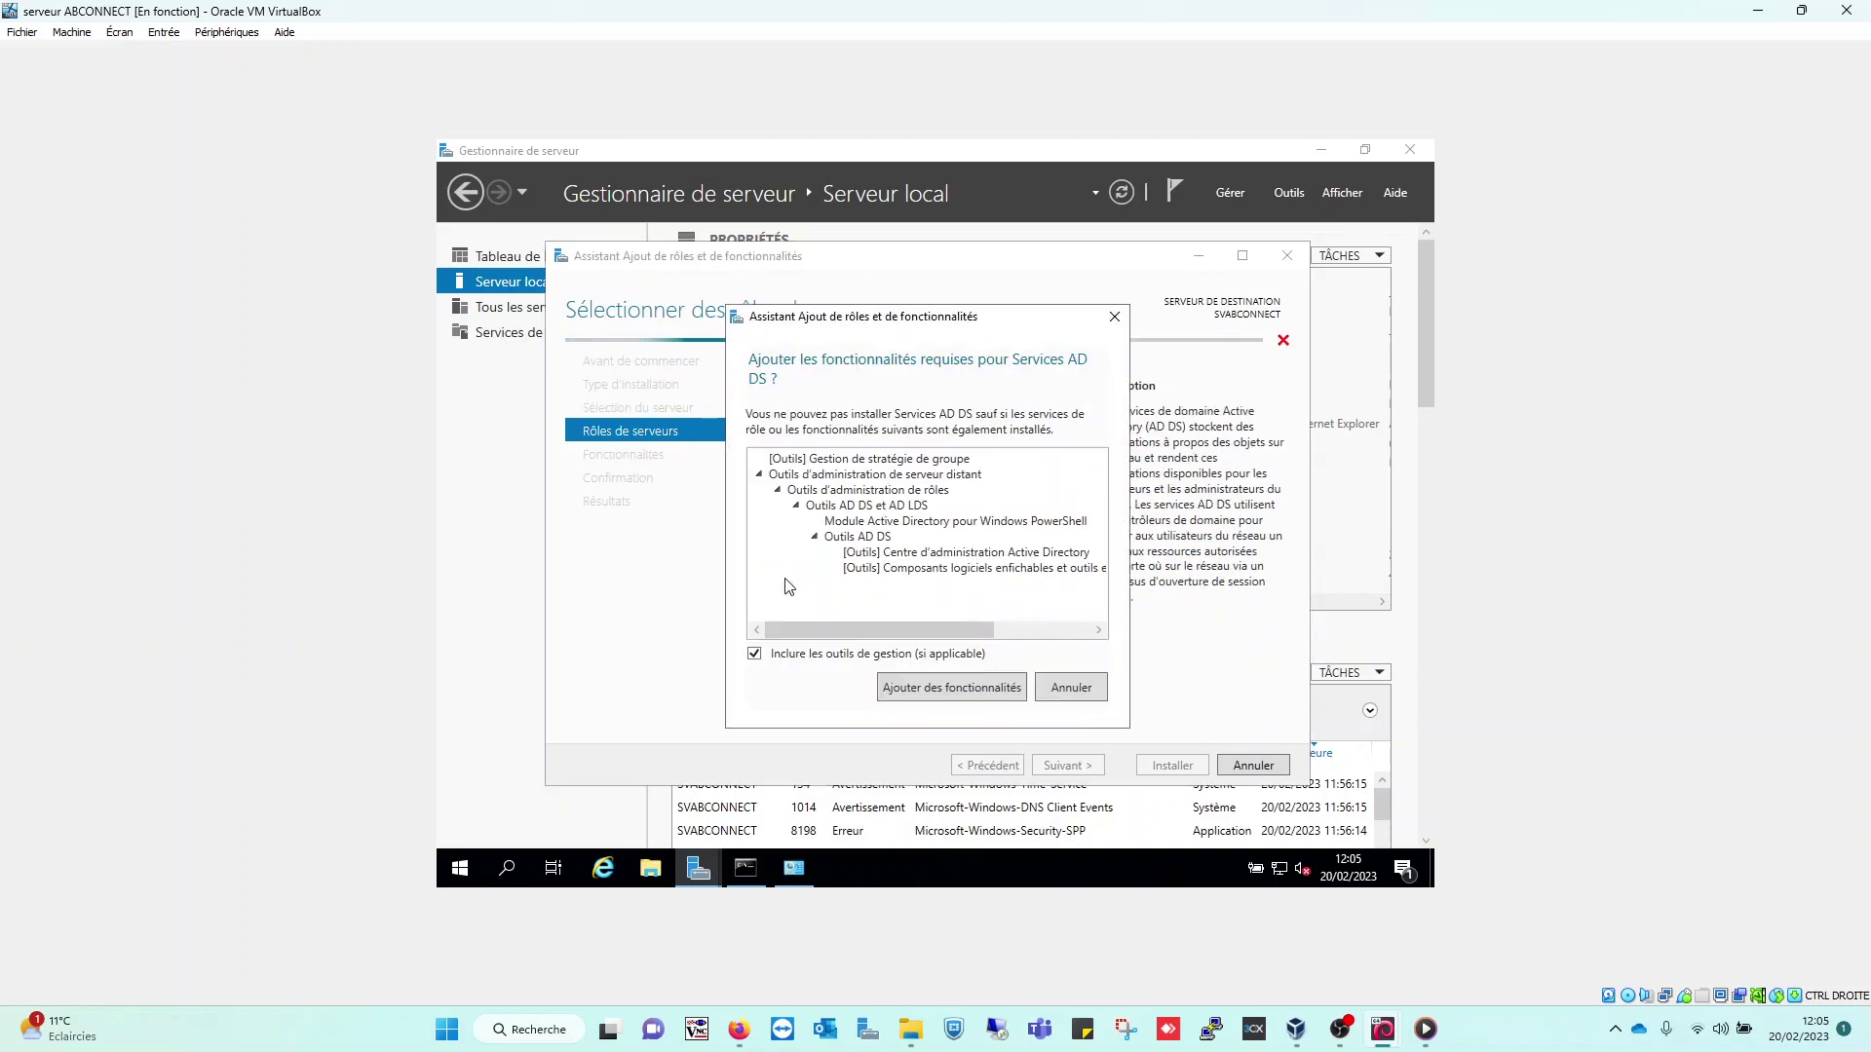
click(931, 688)
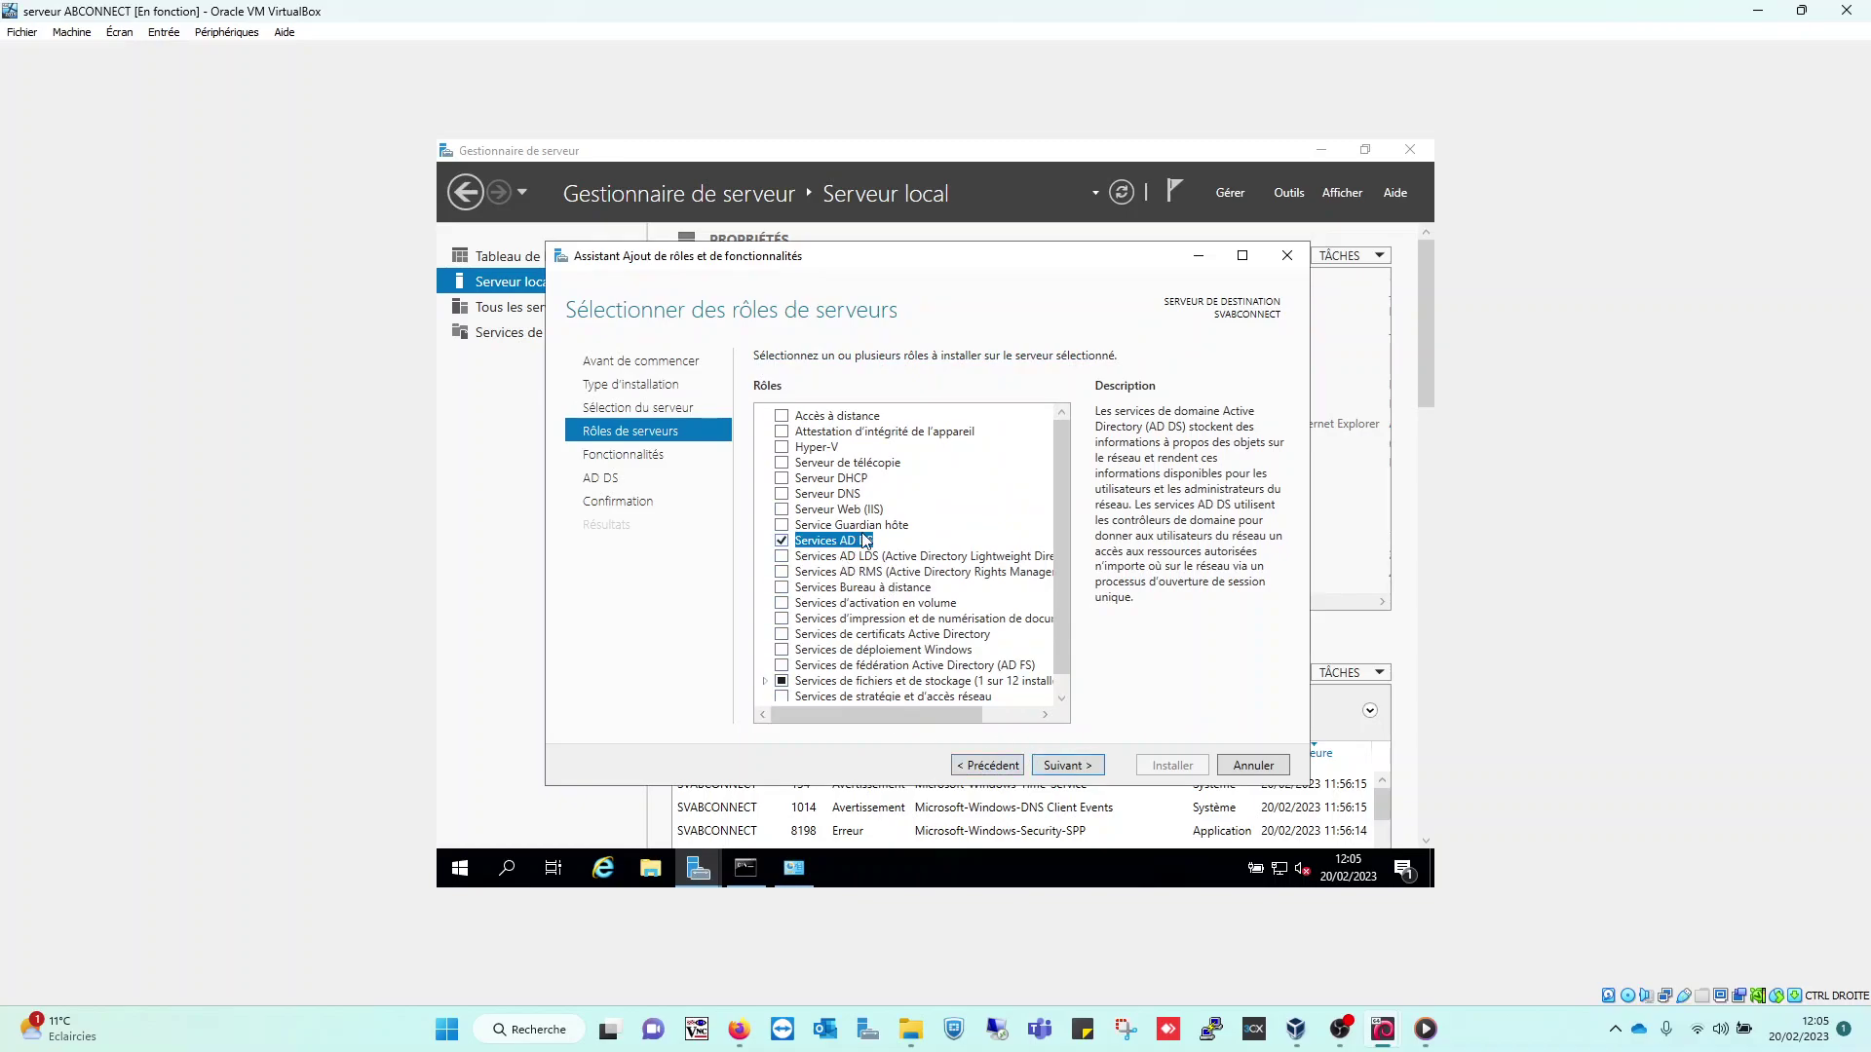
Accept the default features and AD DS information, and start installing the selected role.
click(1095, 770)
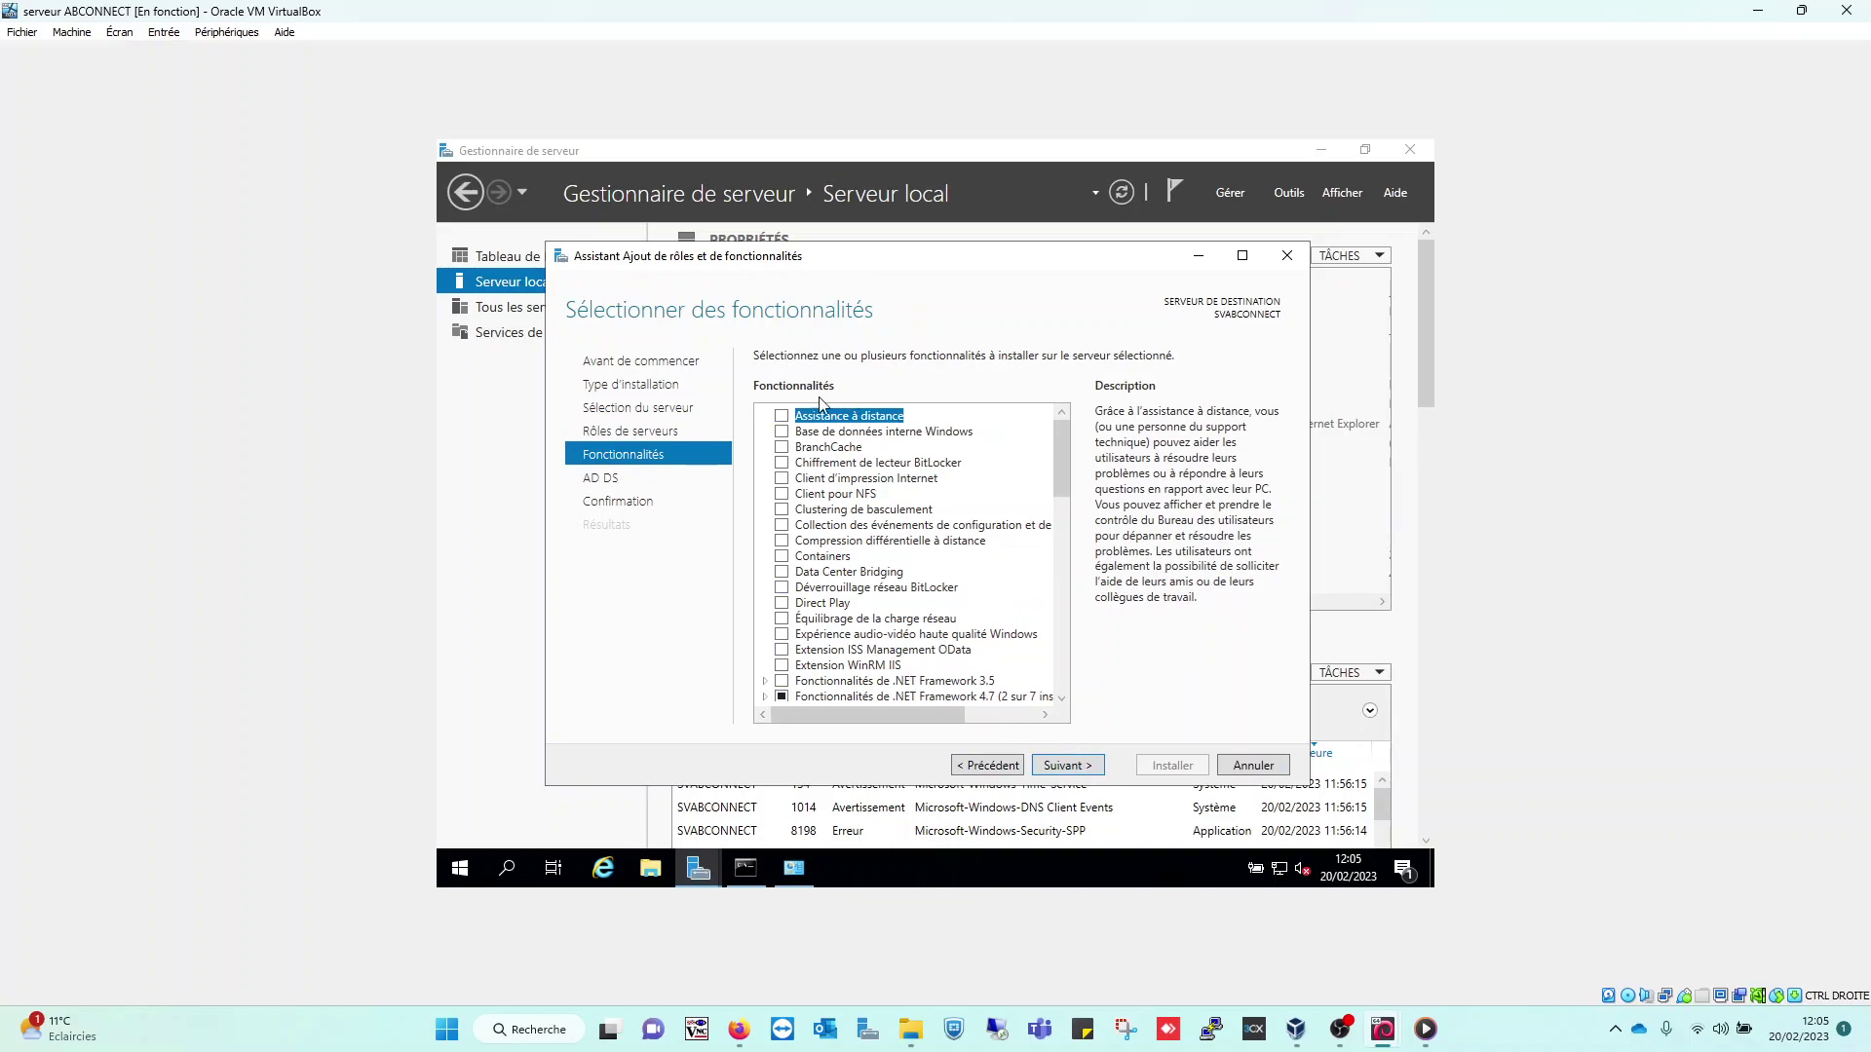
click(1090, 772)
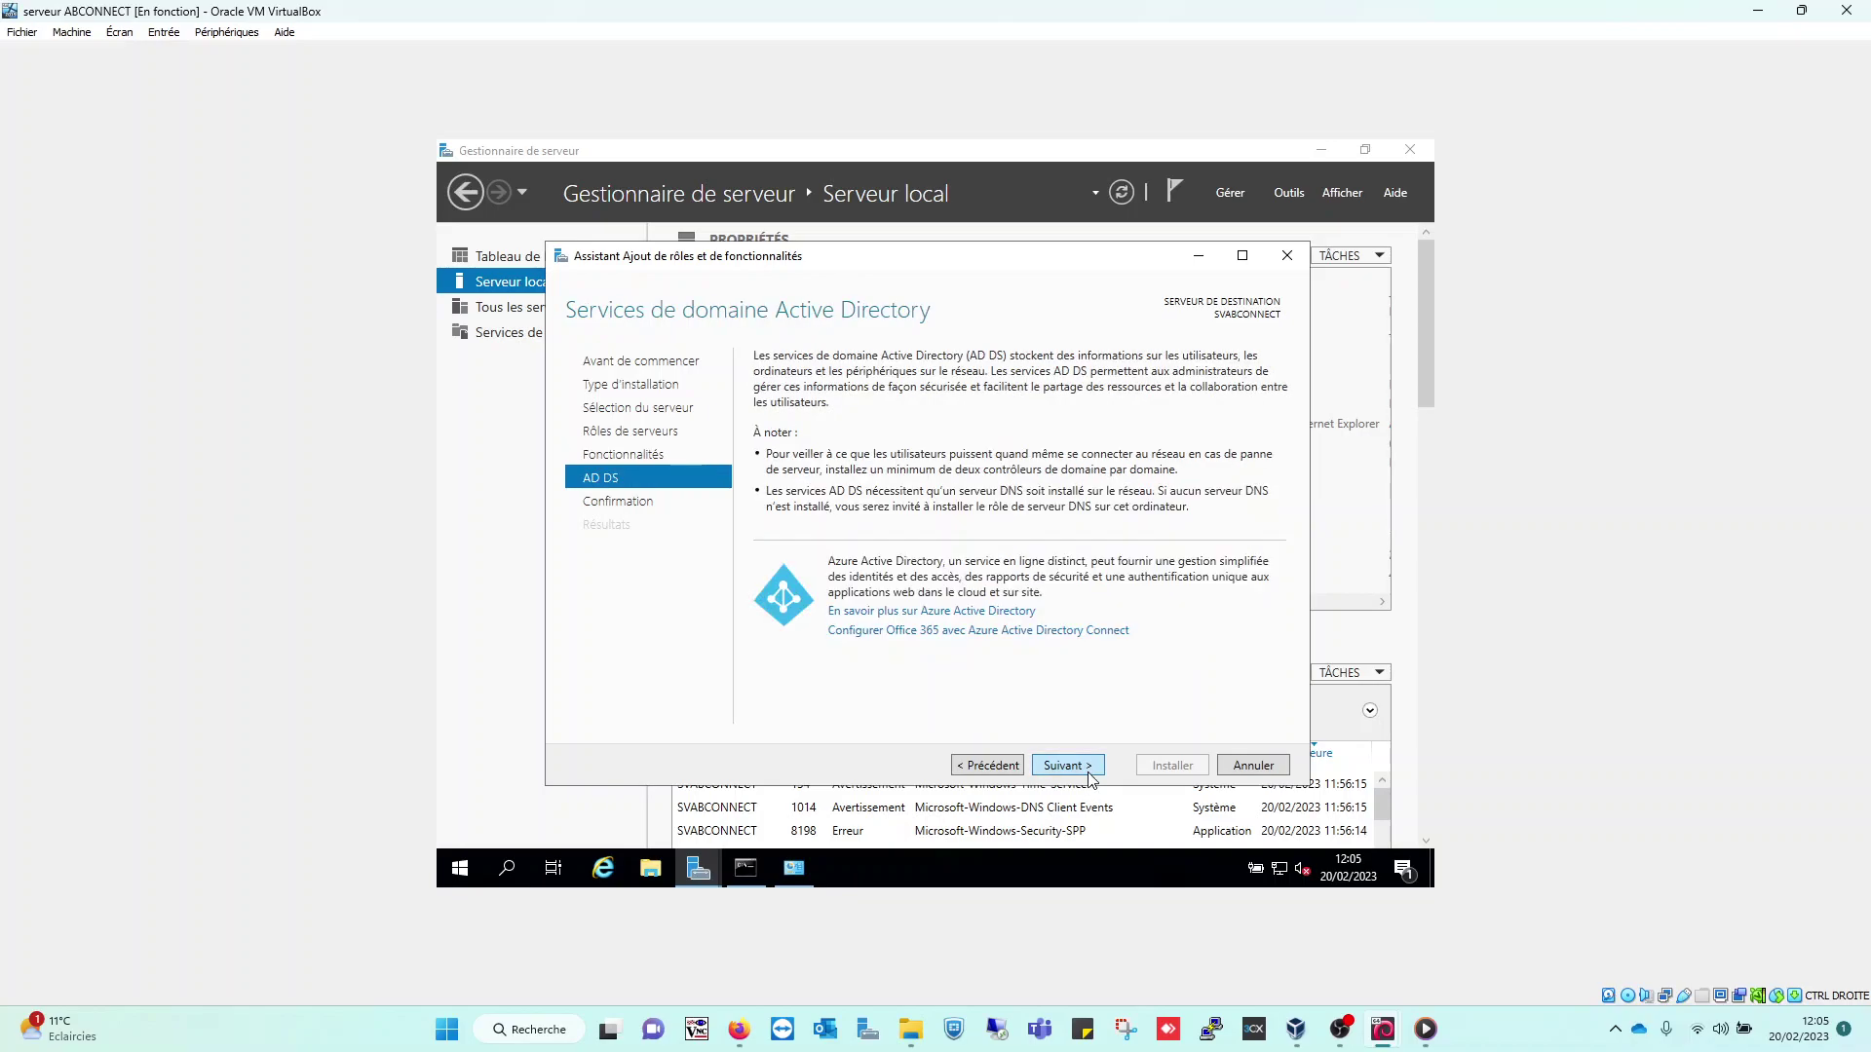
click(1089, 771)
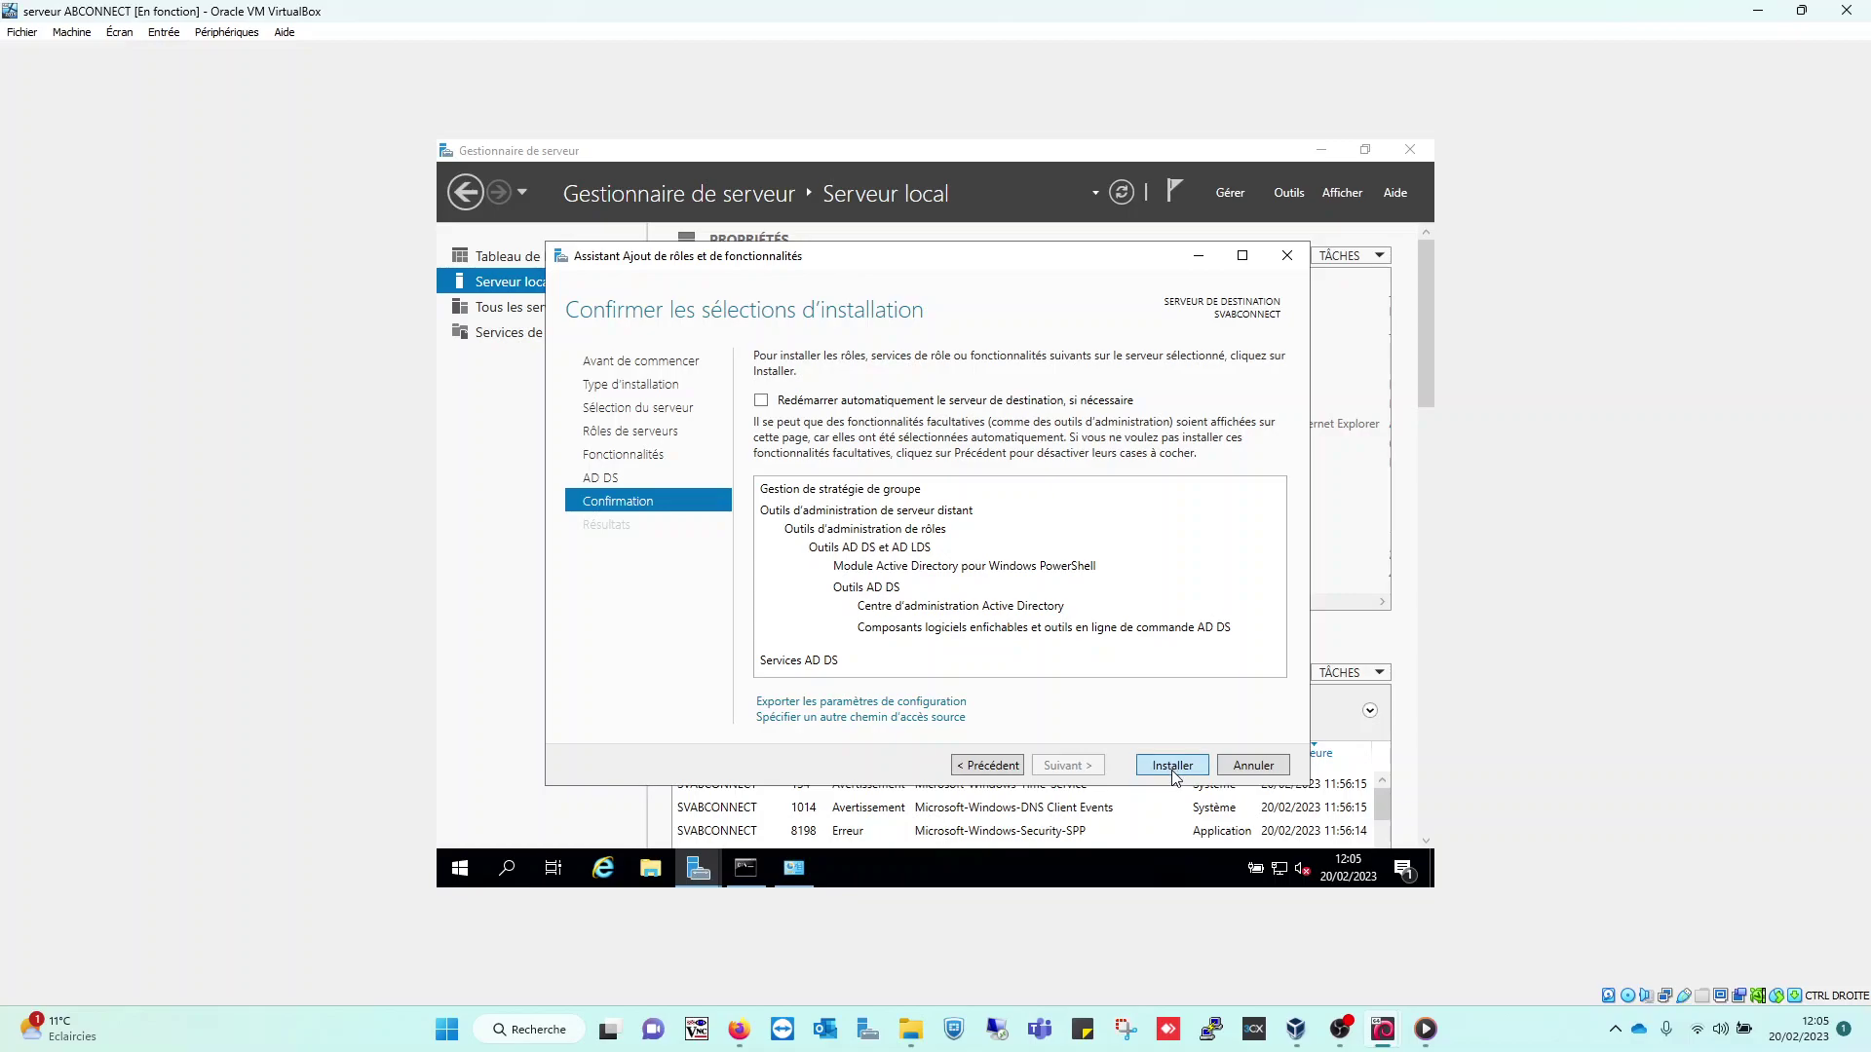
click(1173, 772)
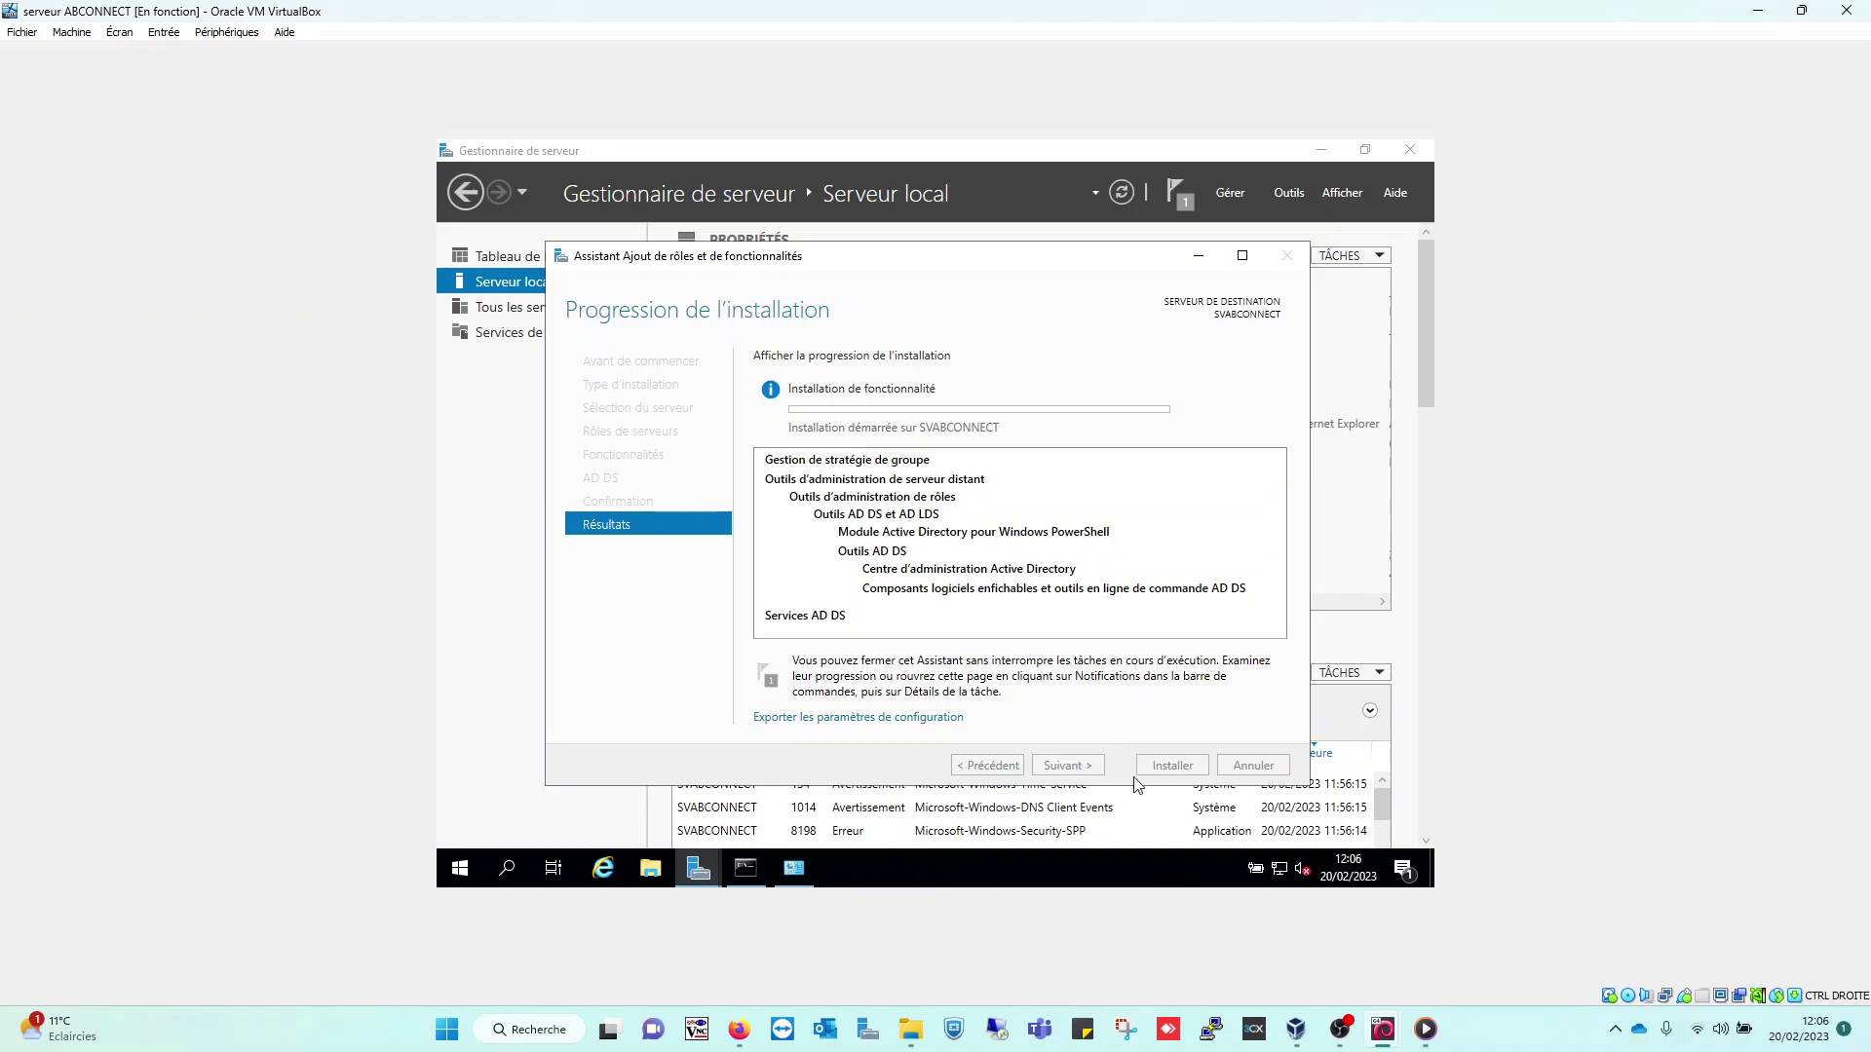
Put the wizard aside and examine the installation's progress in the notifications and task details, looking over the dashboard and local server pages.
click(1199, 256)
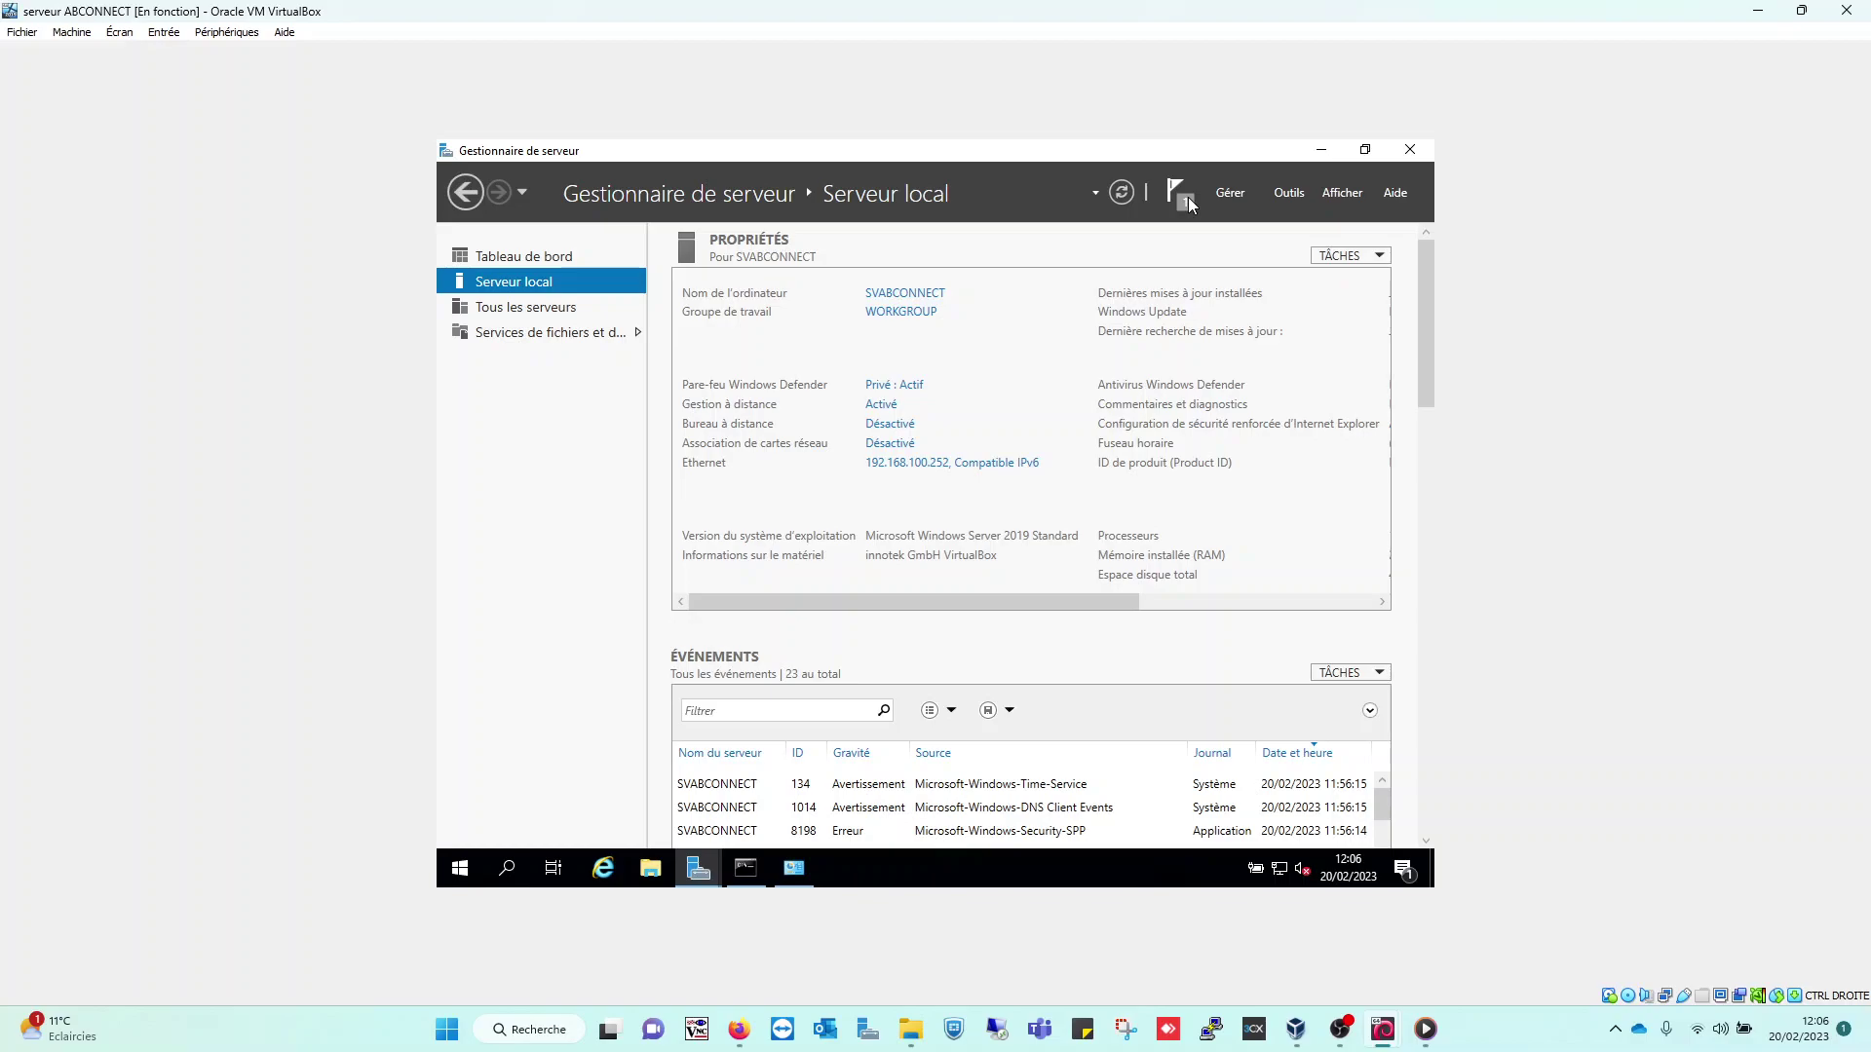
click(1189, 196)
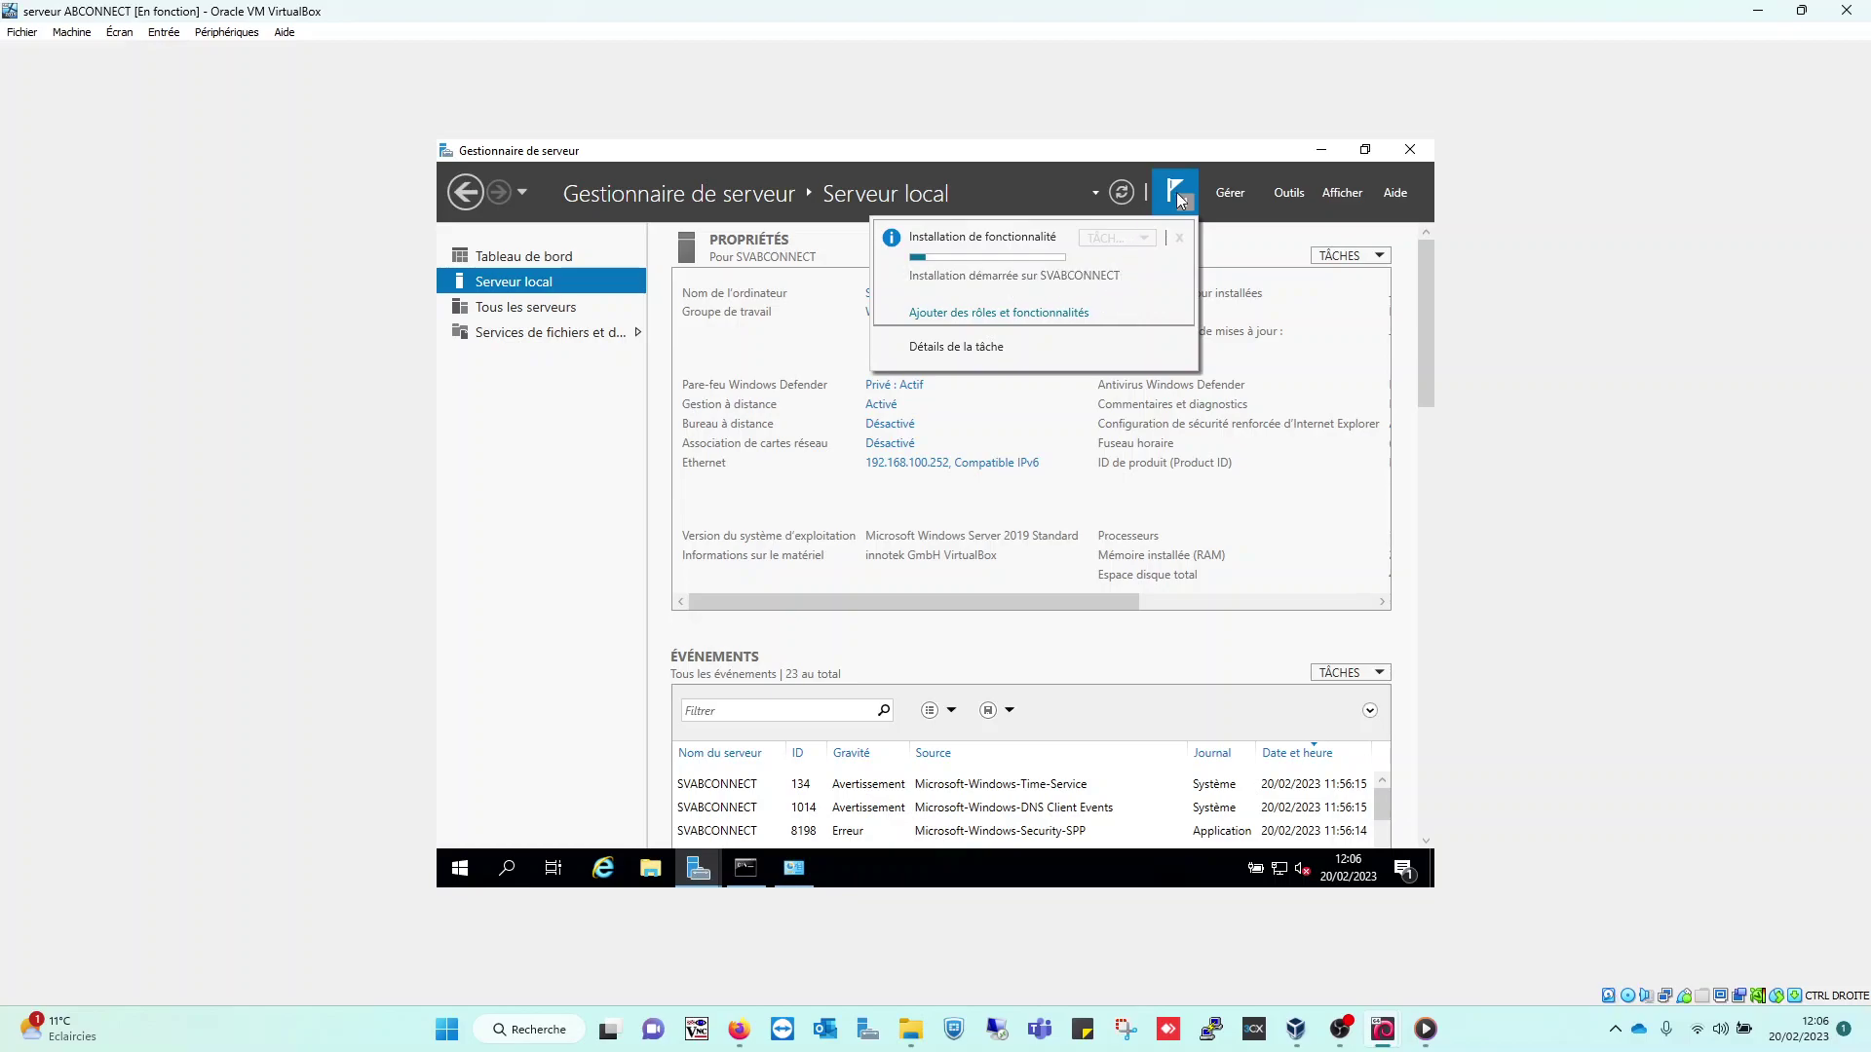
click(1223, 257)
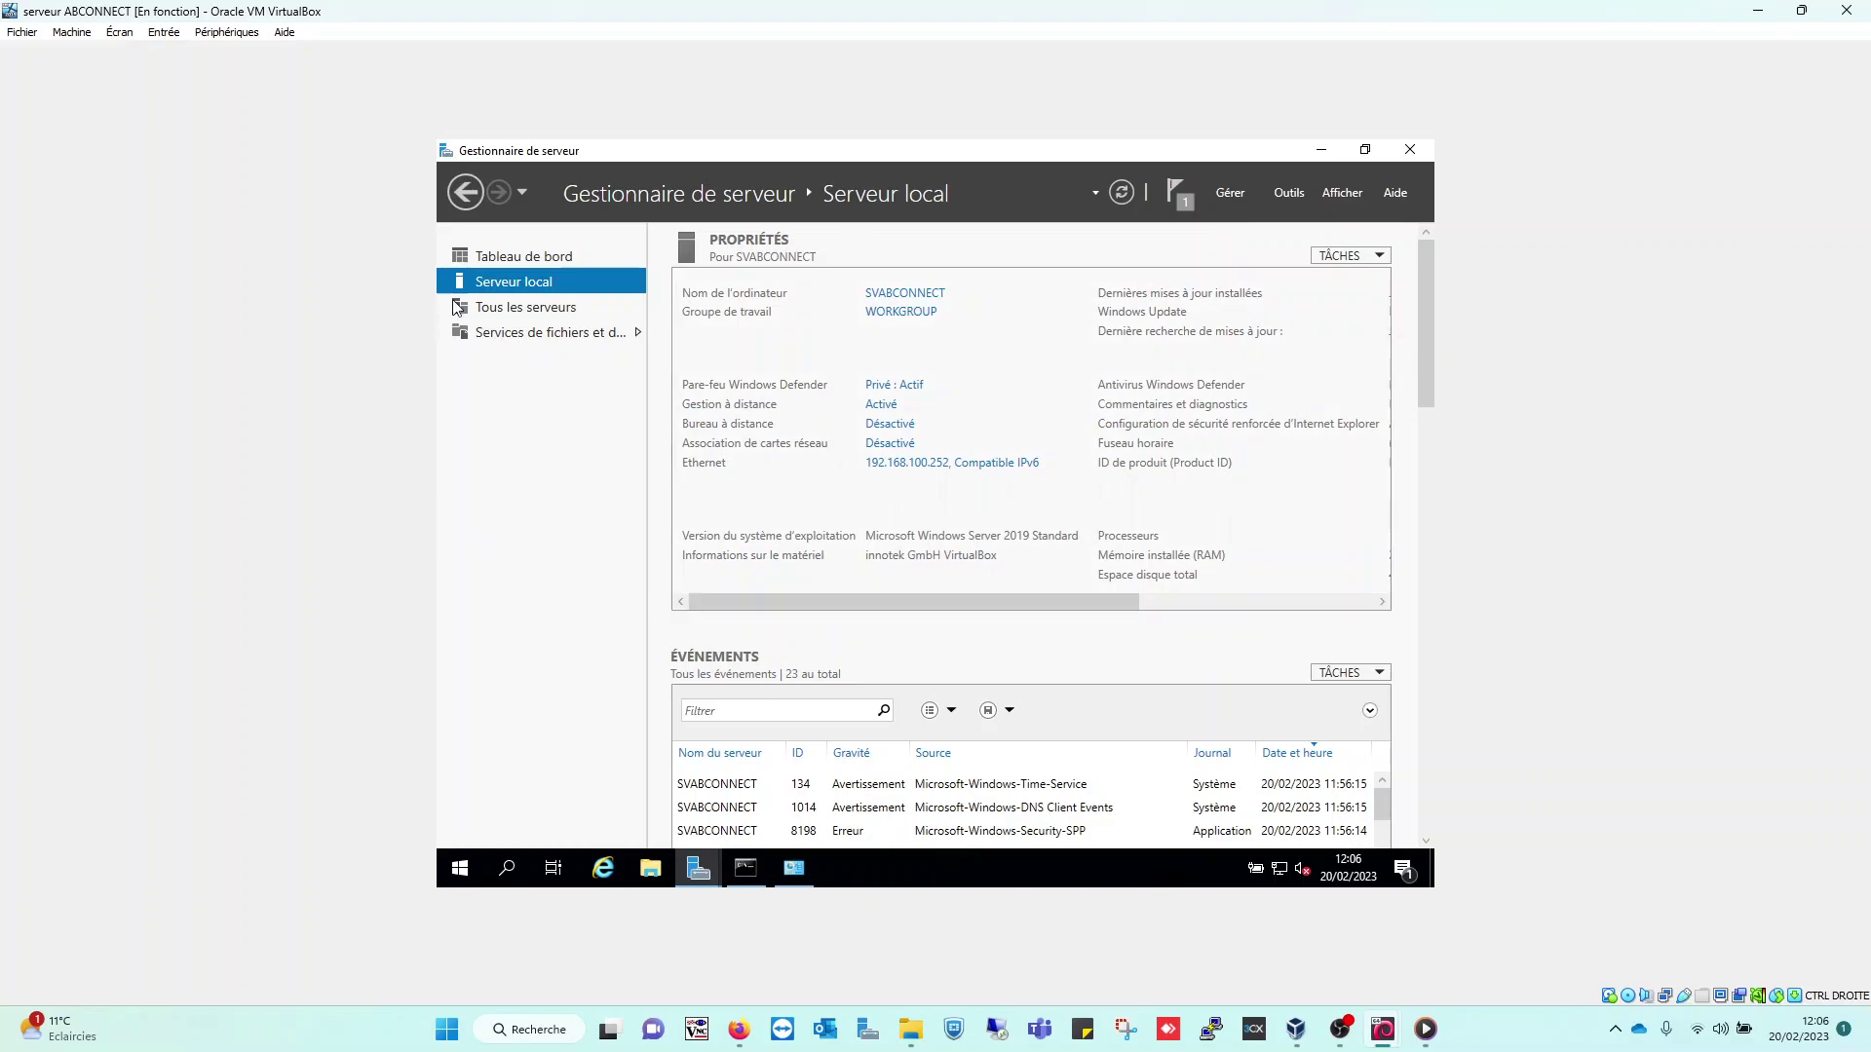
click(490, 264)
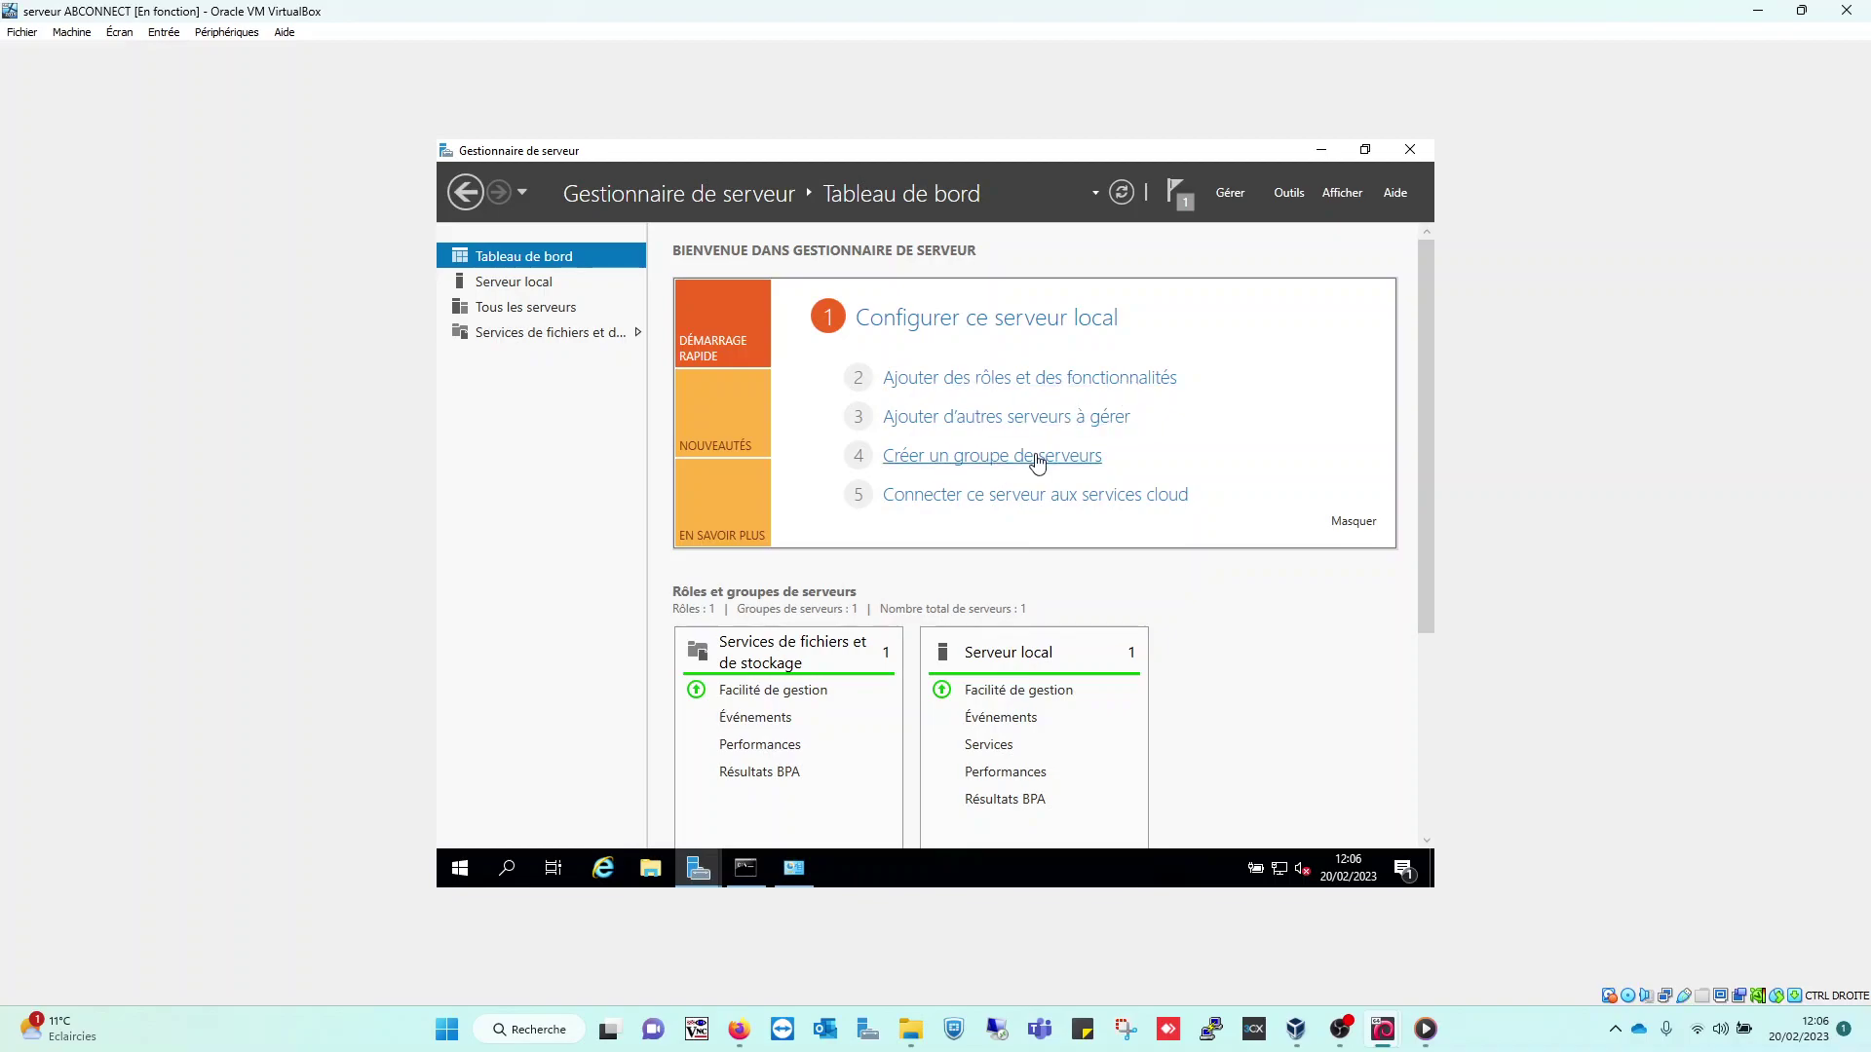
click(504, 283)
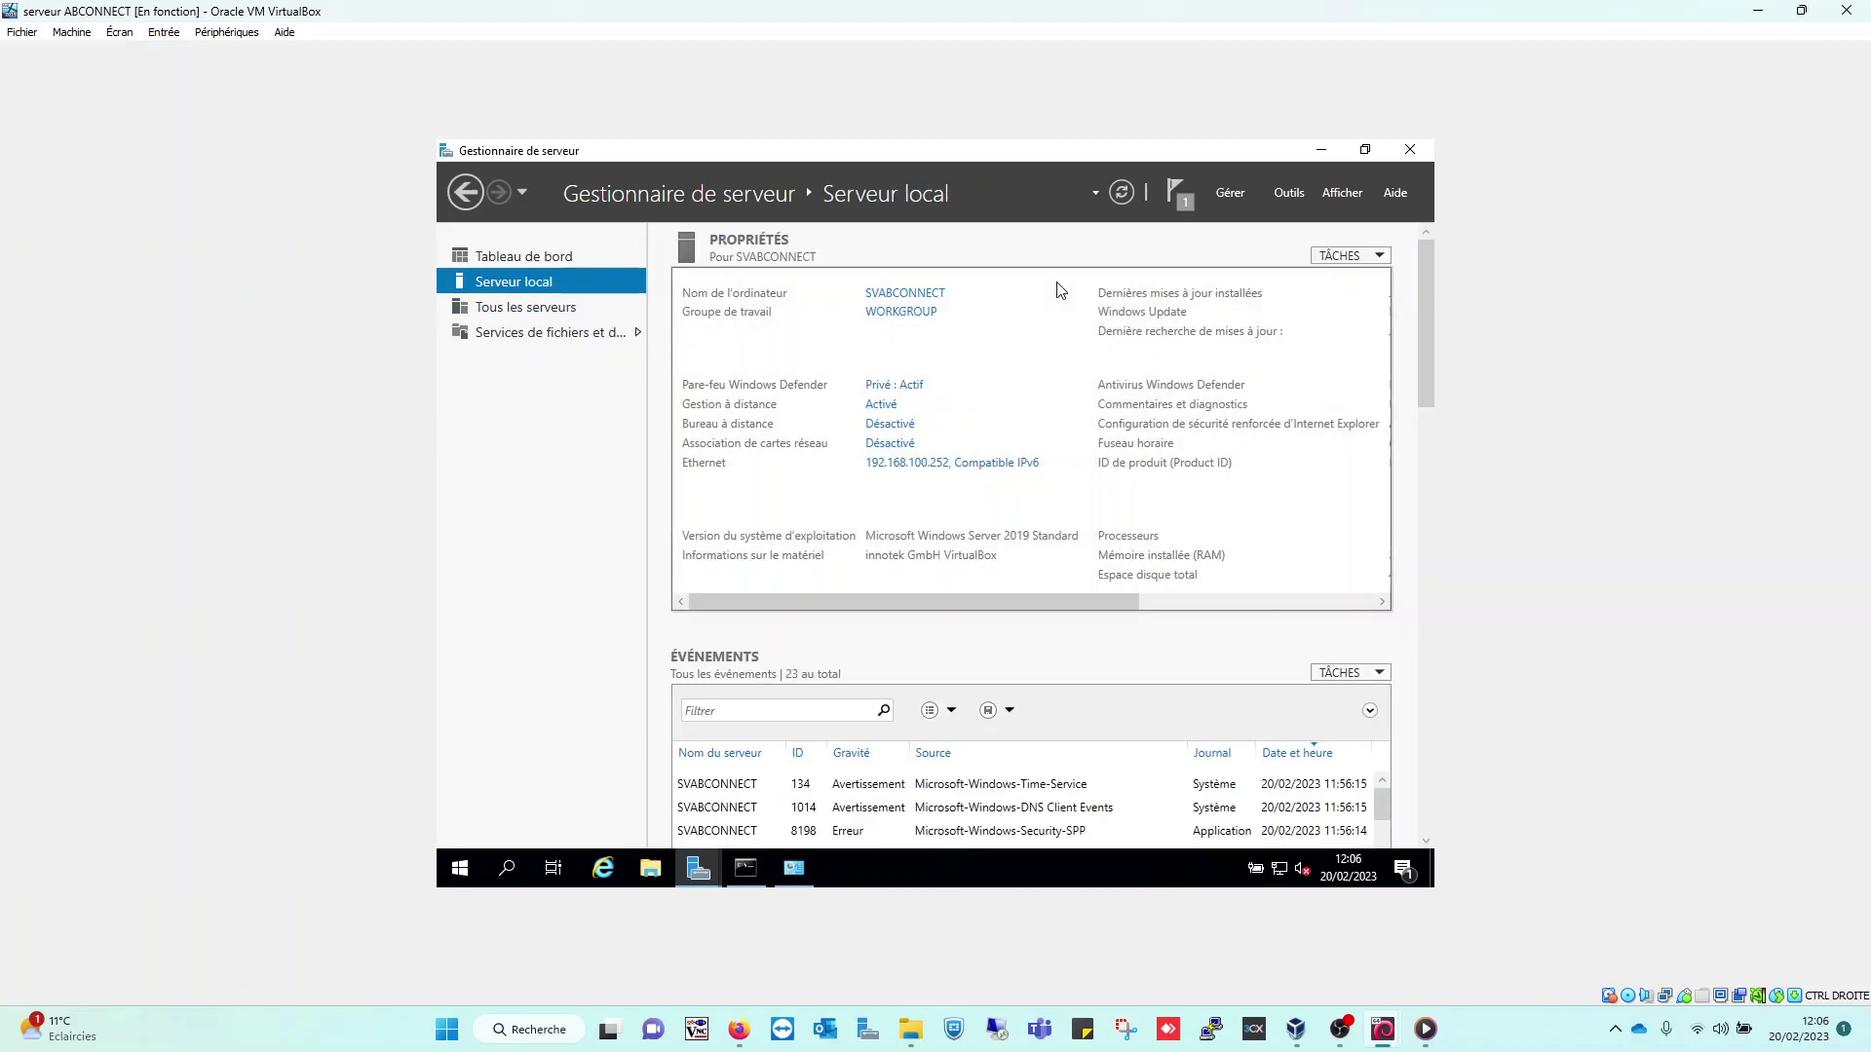
click(506, 256)
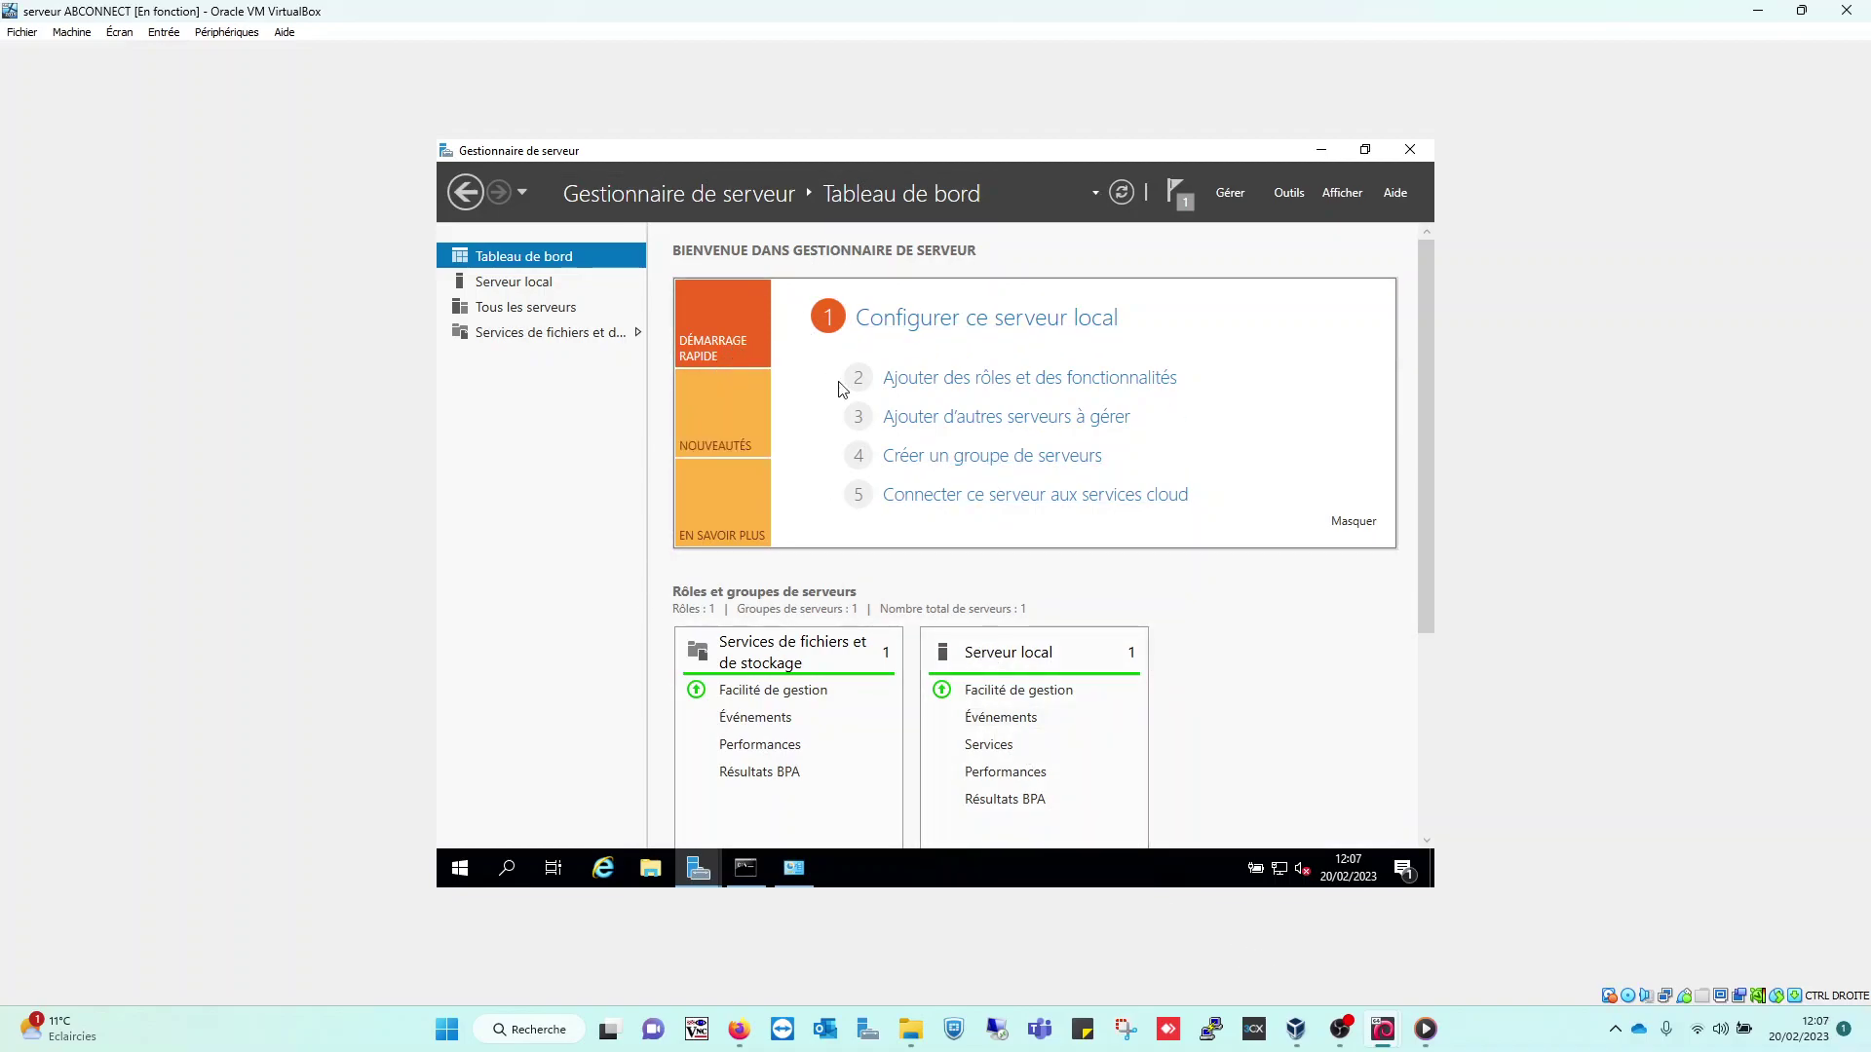
click(1046, 329)
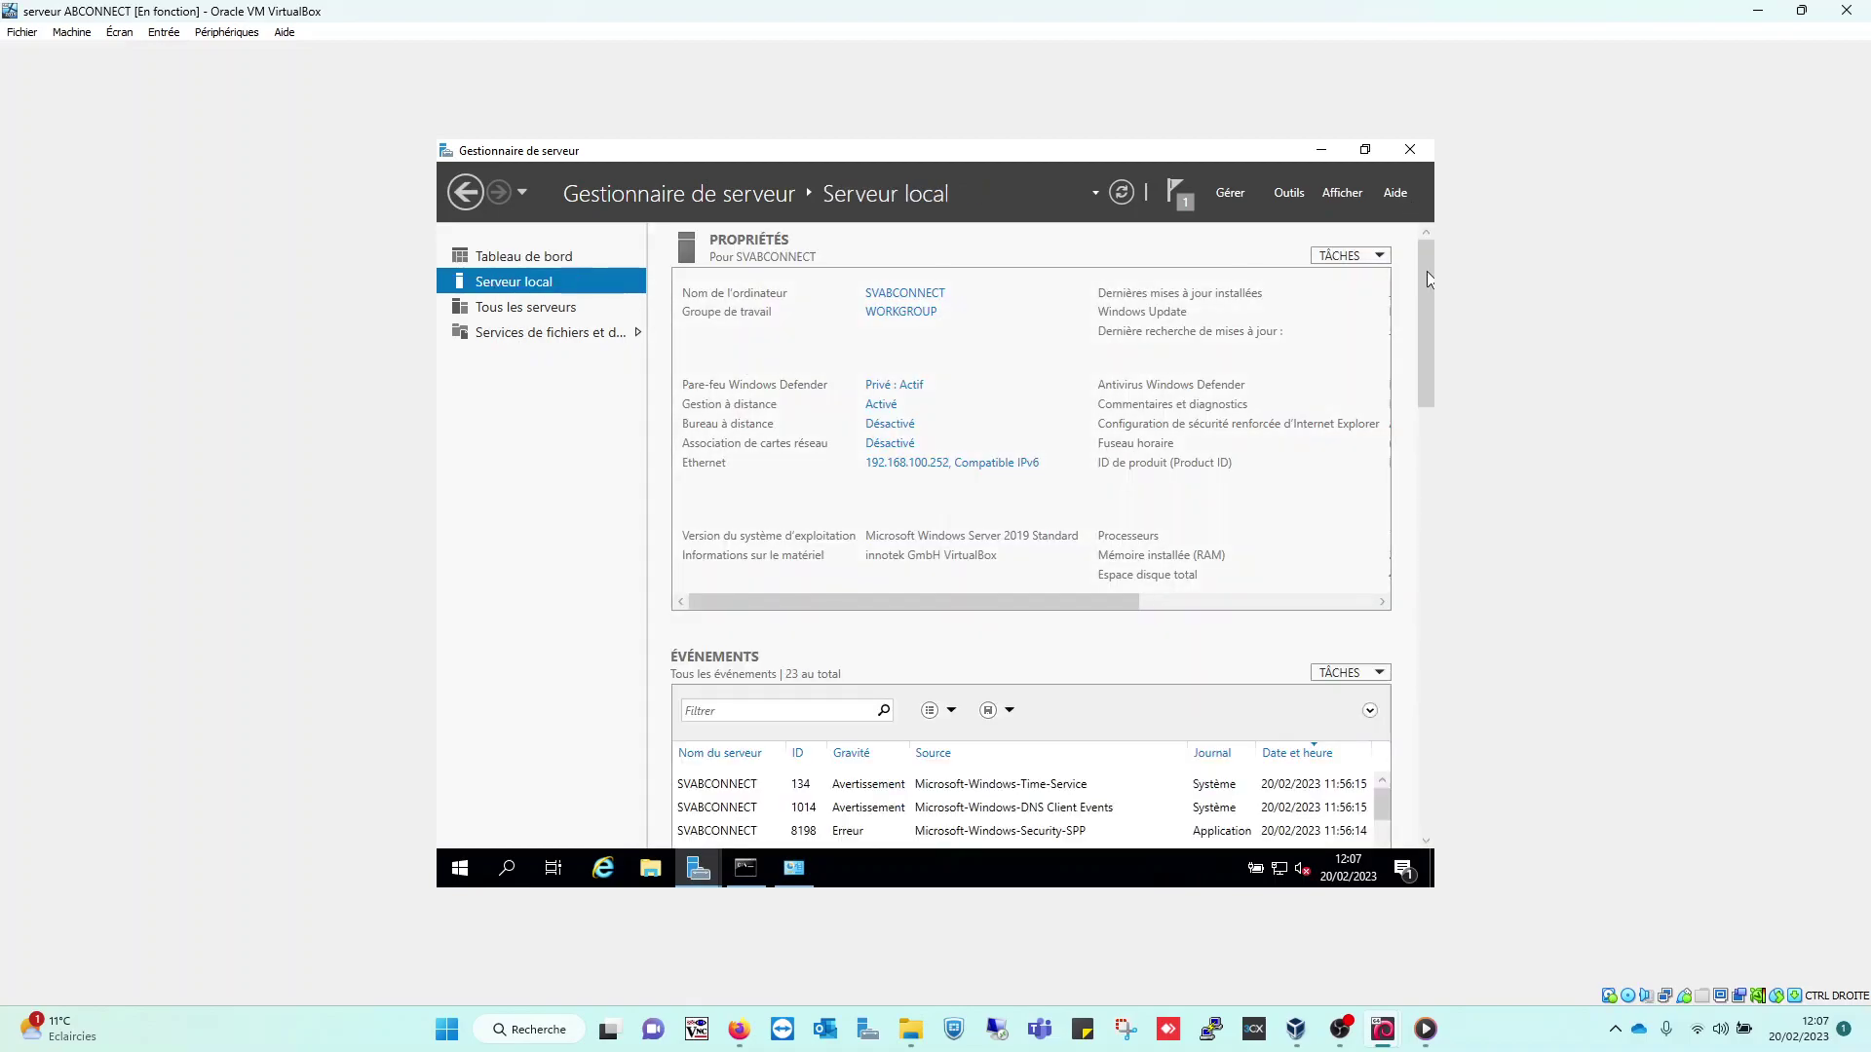
click(497, 261)
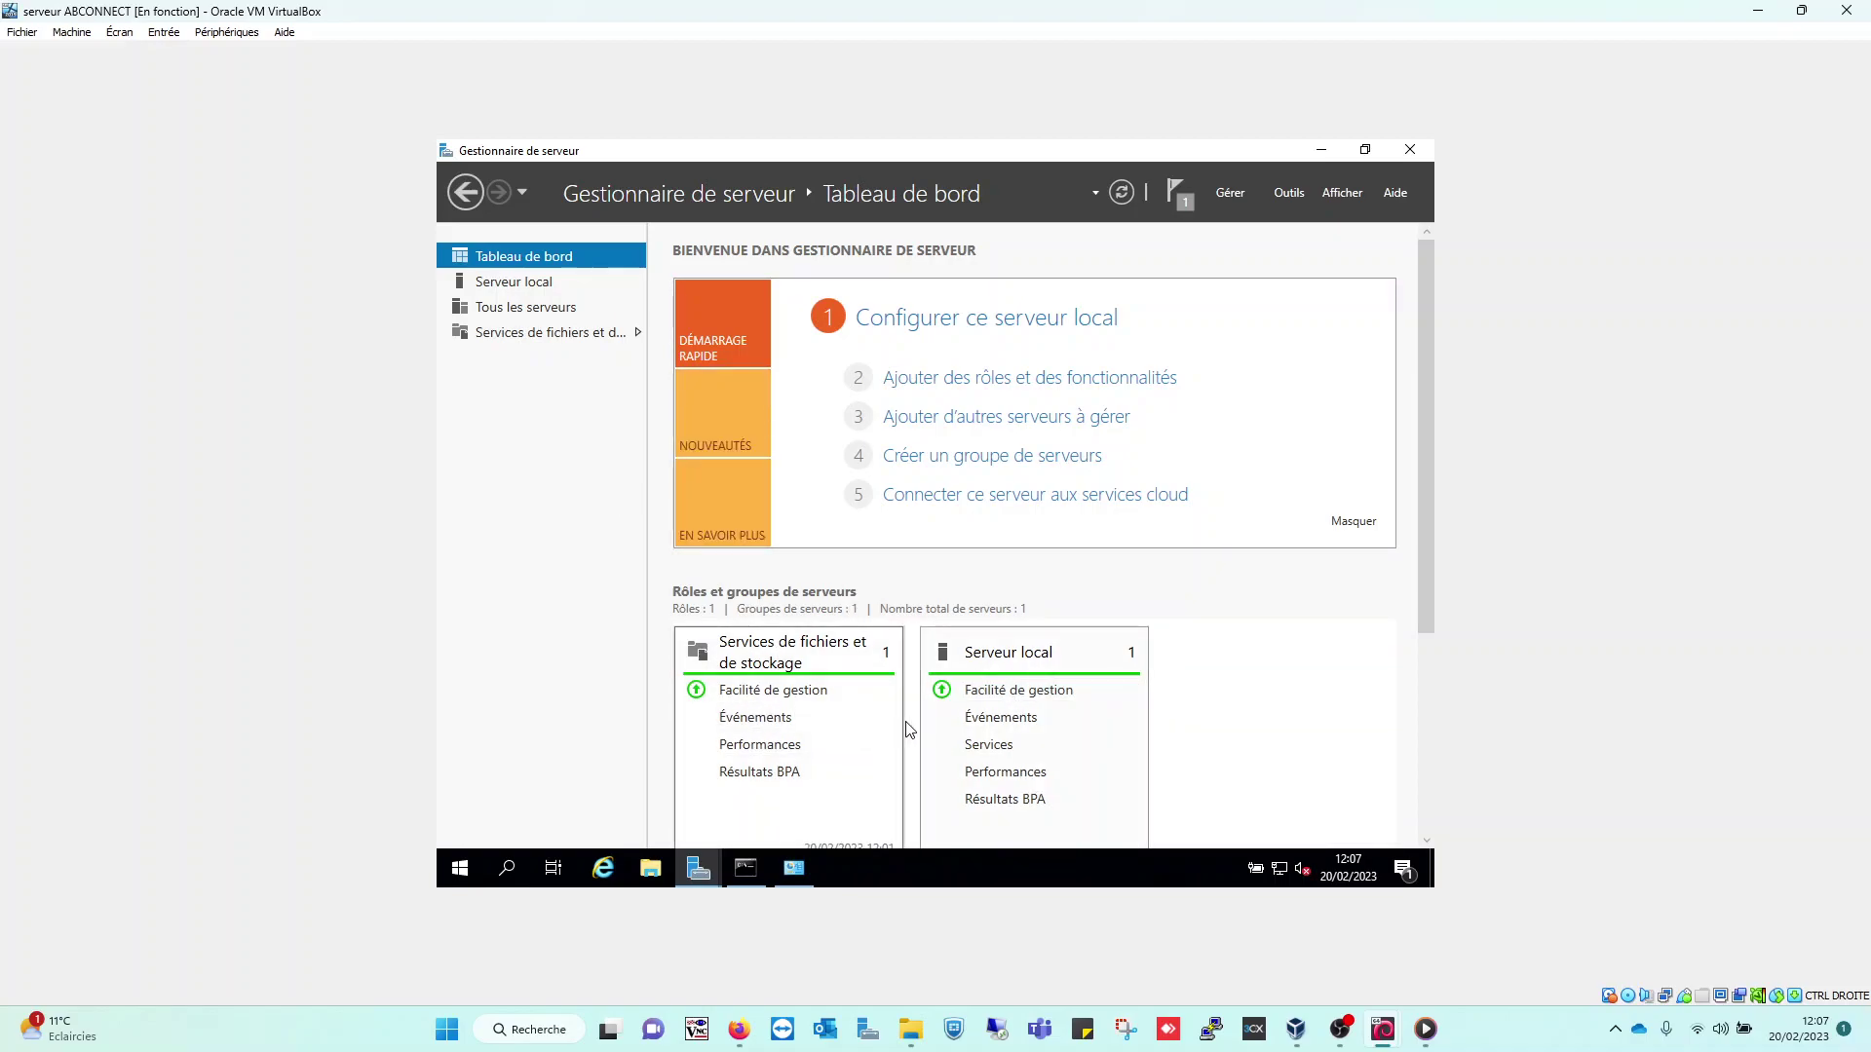
click(1183, 196)
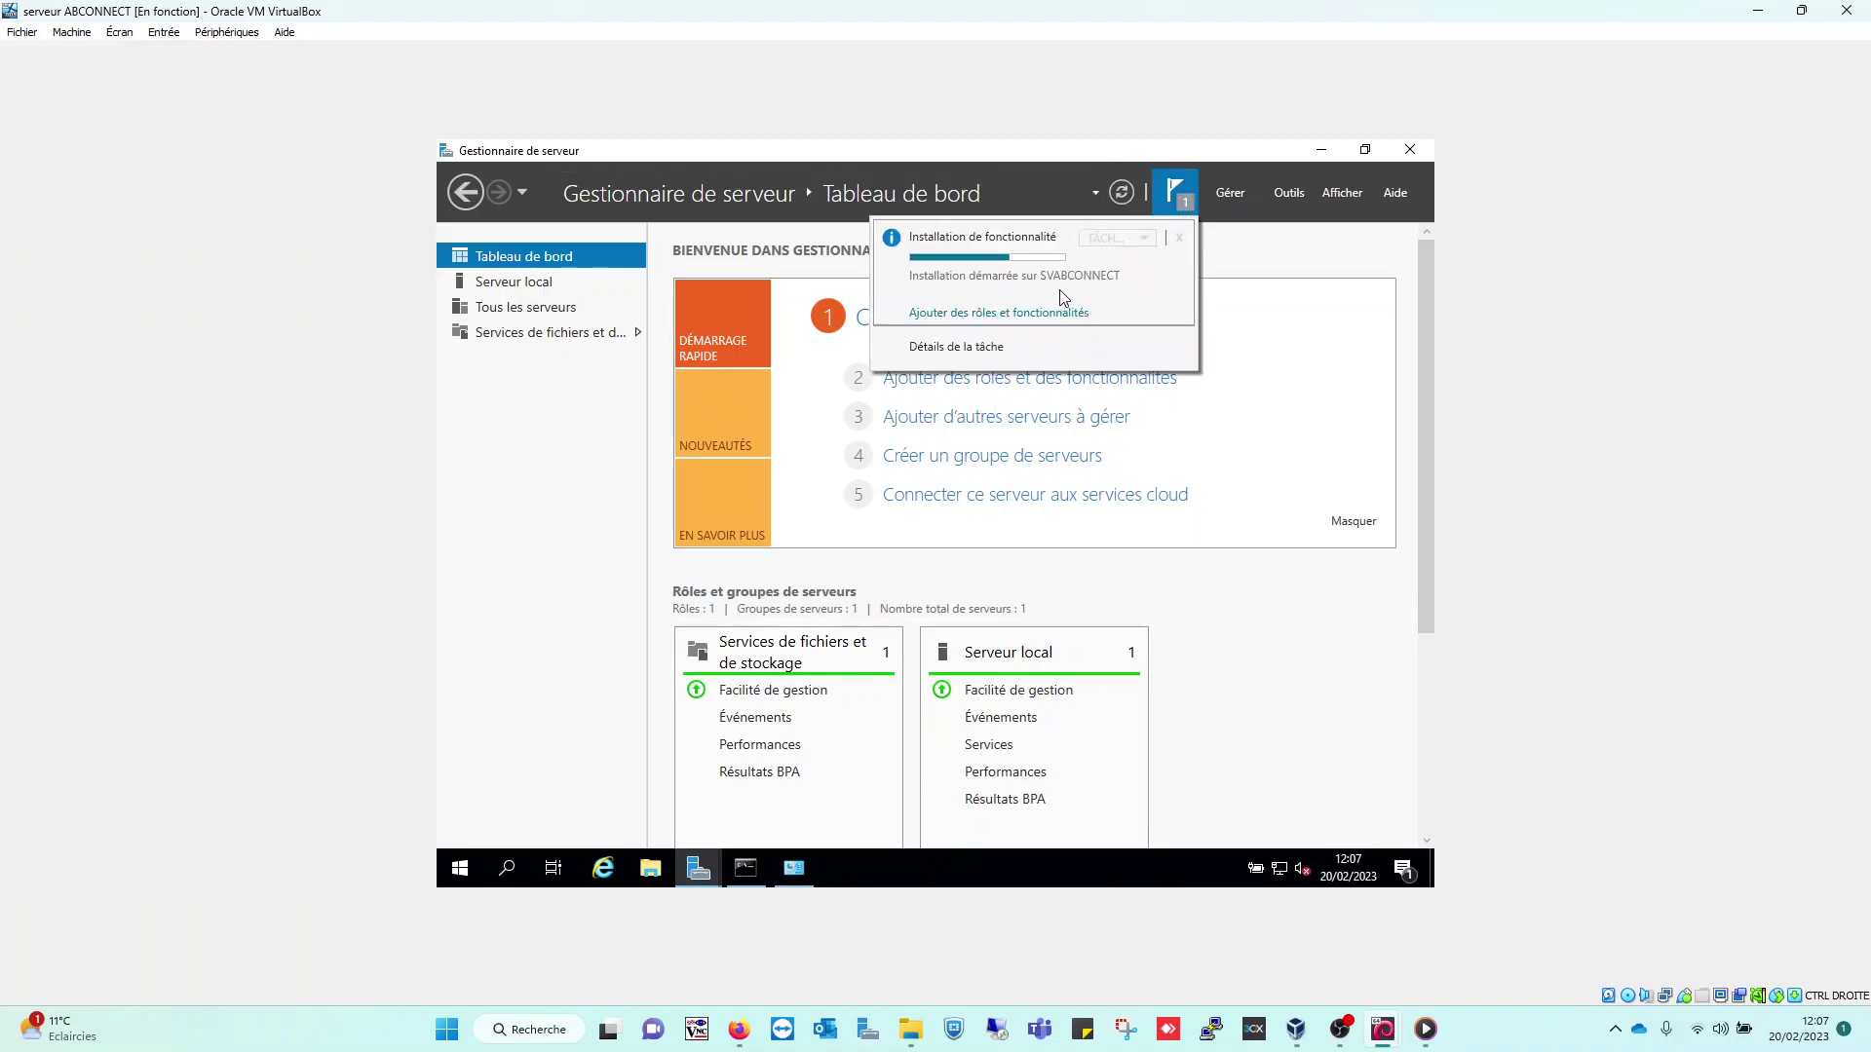
click(928, 349)
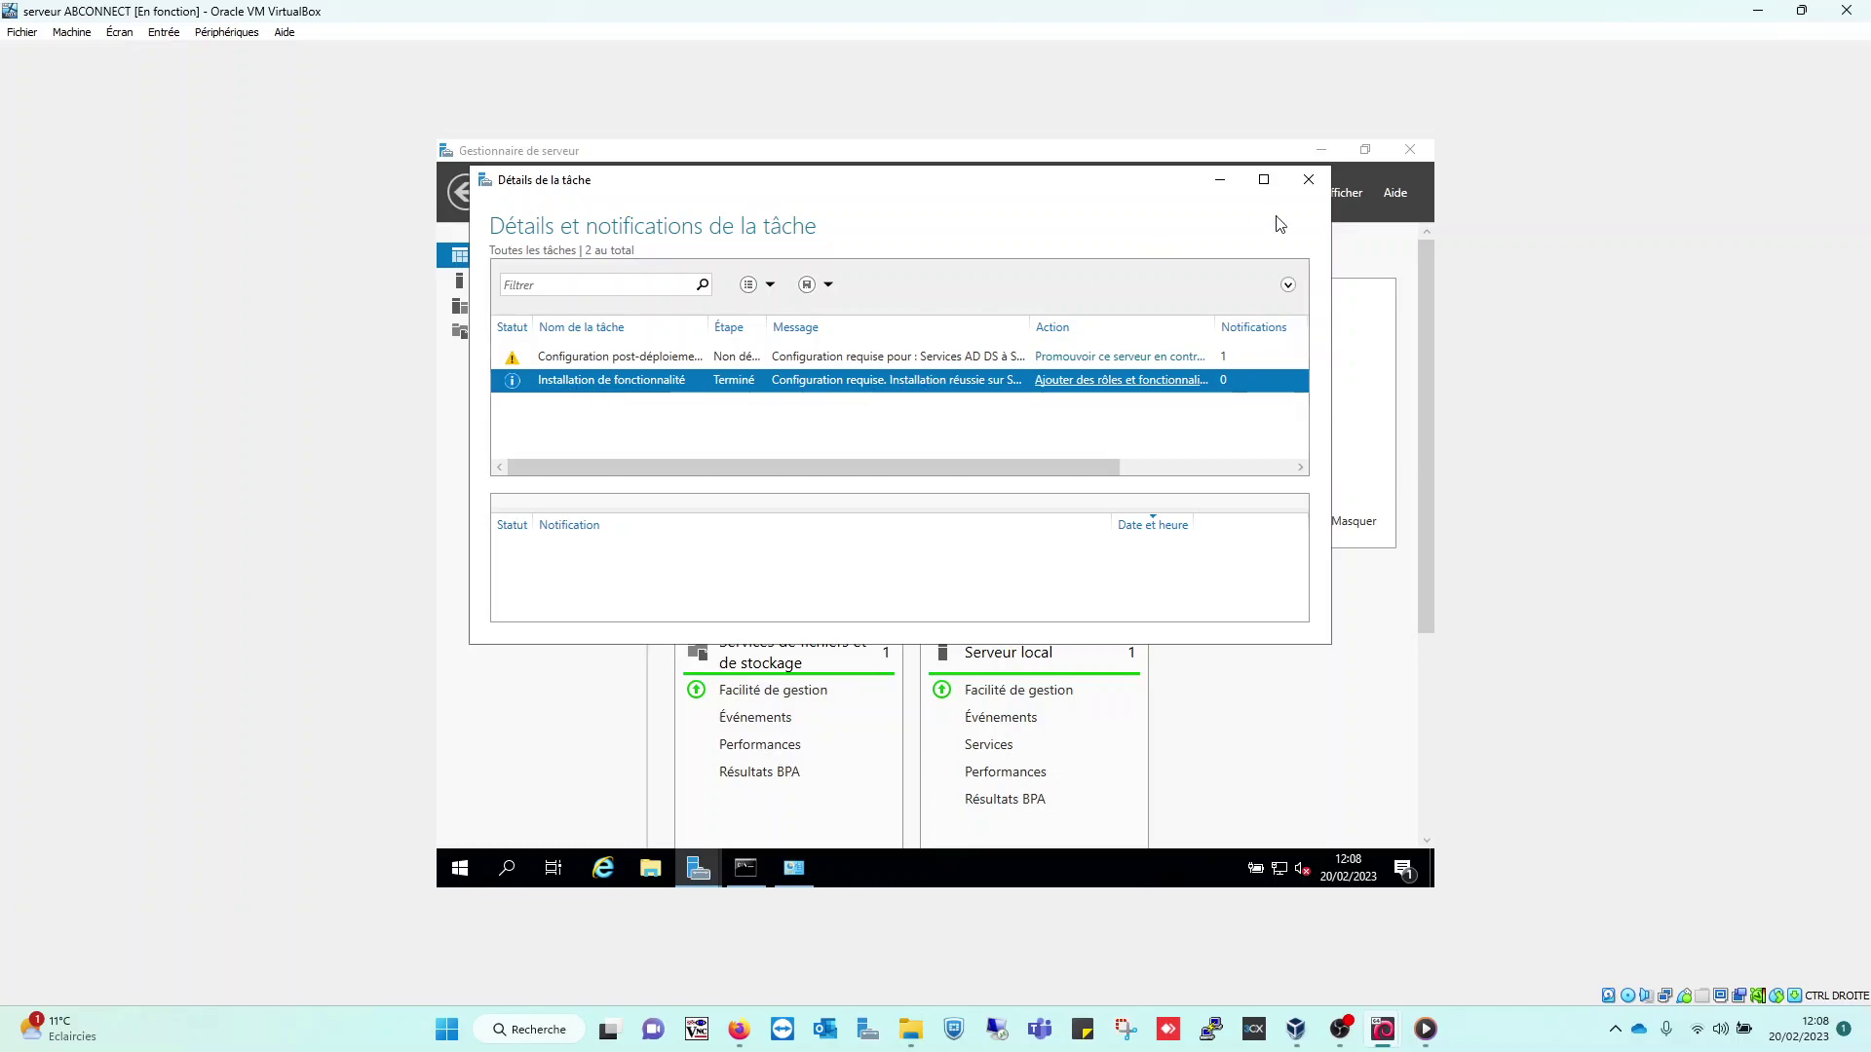
click(1219, 180)
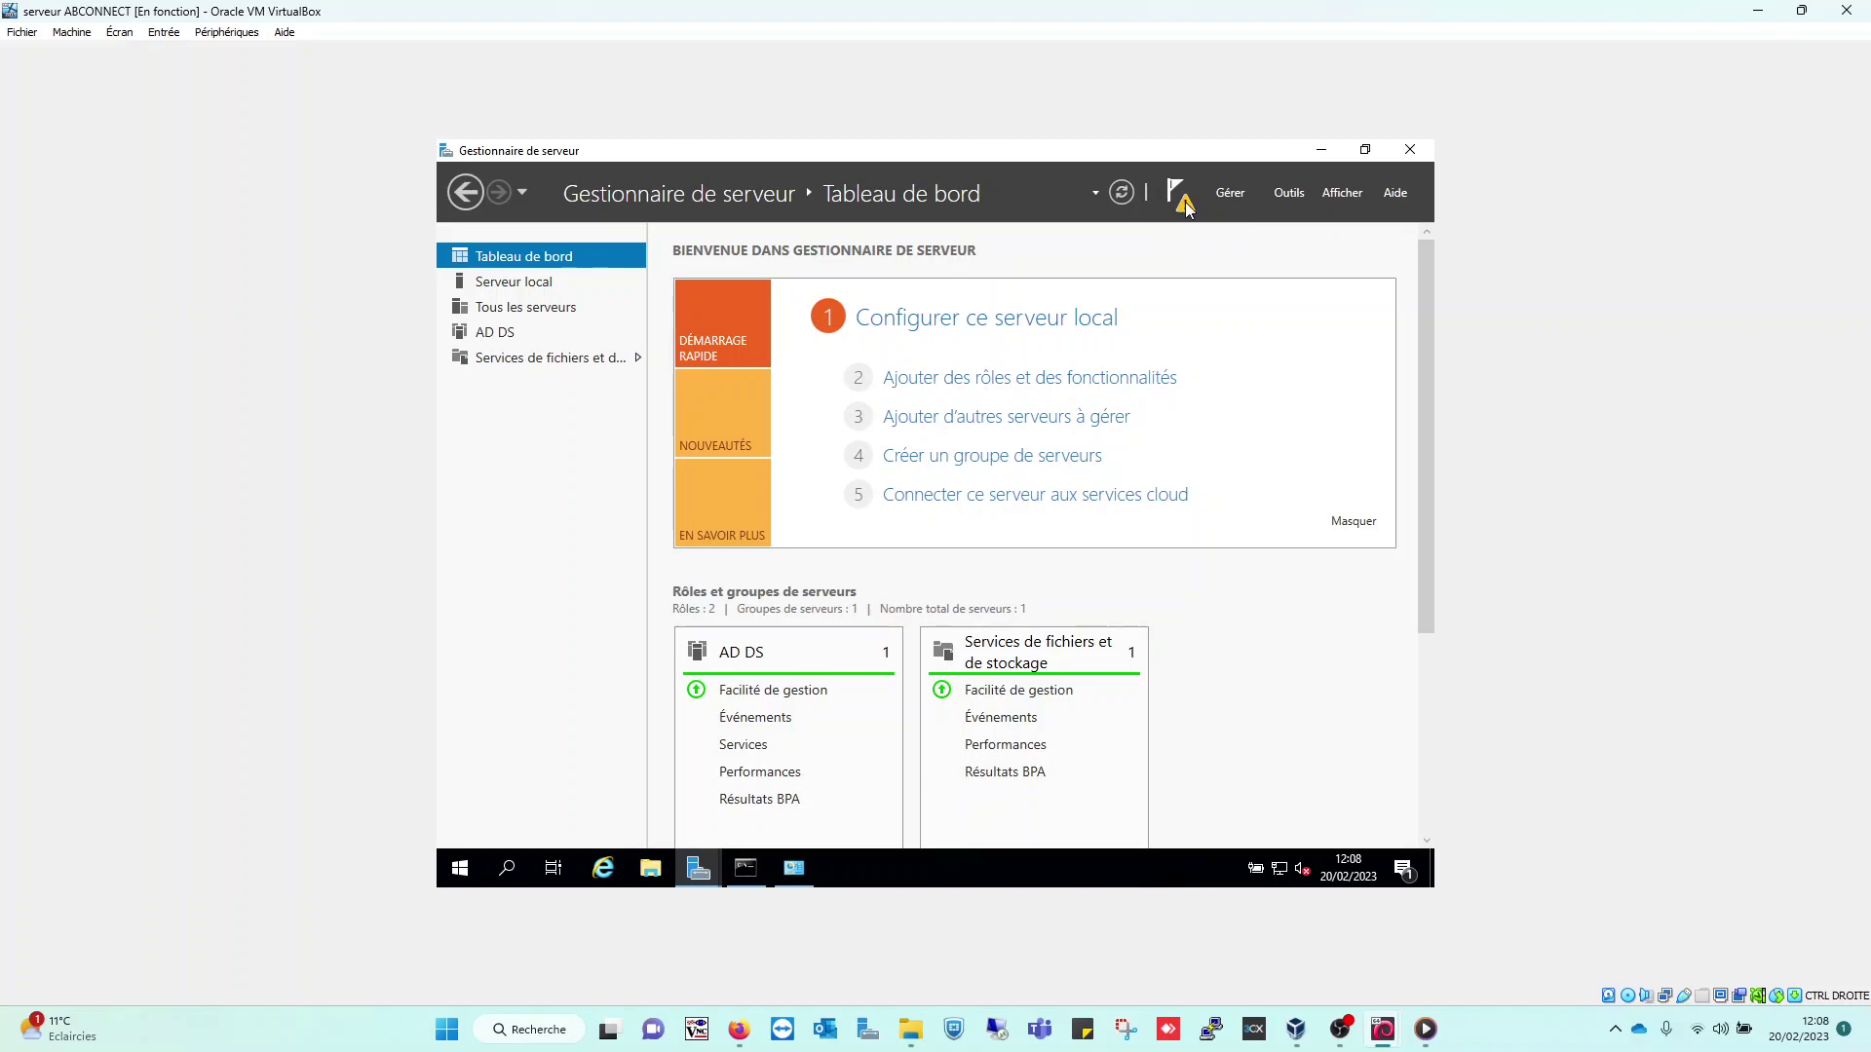
Start promoting the server to a domain controller, with adding a new forest as the deployment operation.
click(1181, 197)
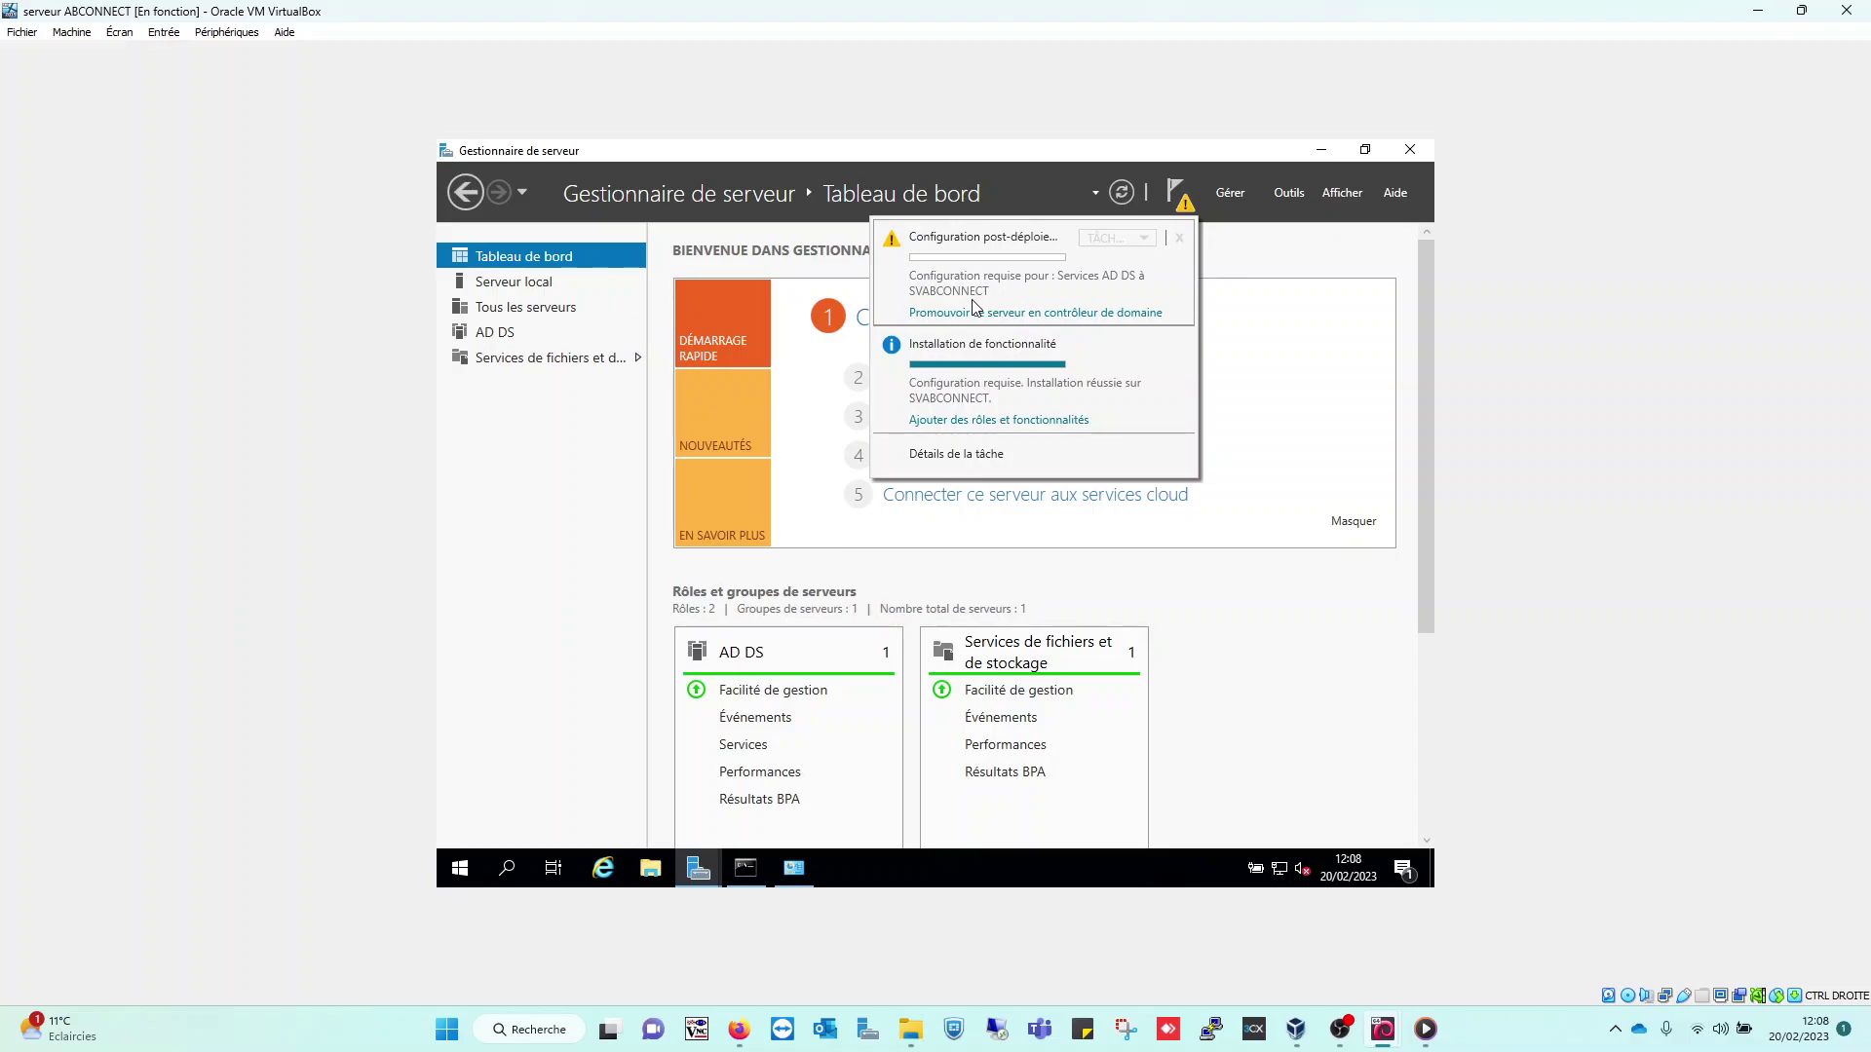
click(958, 312)
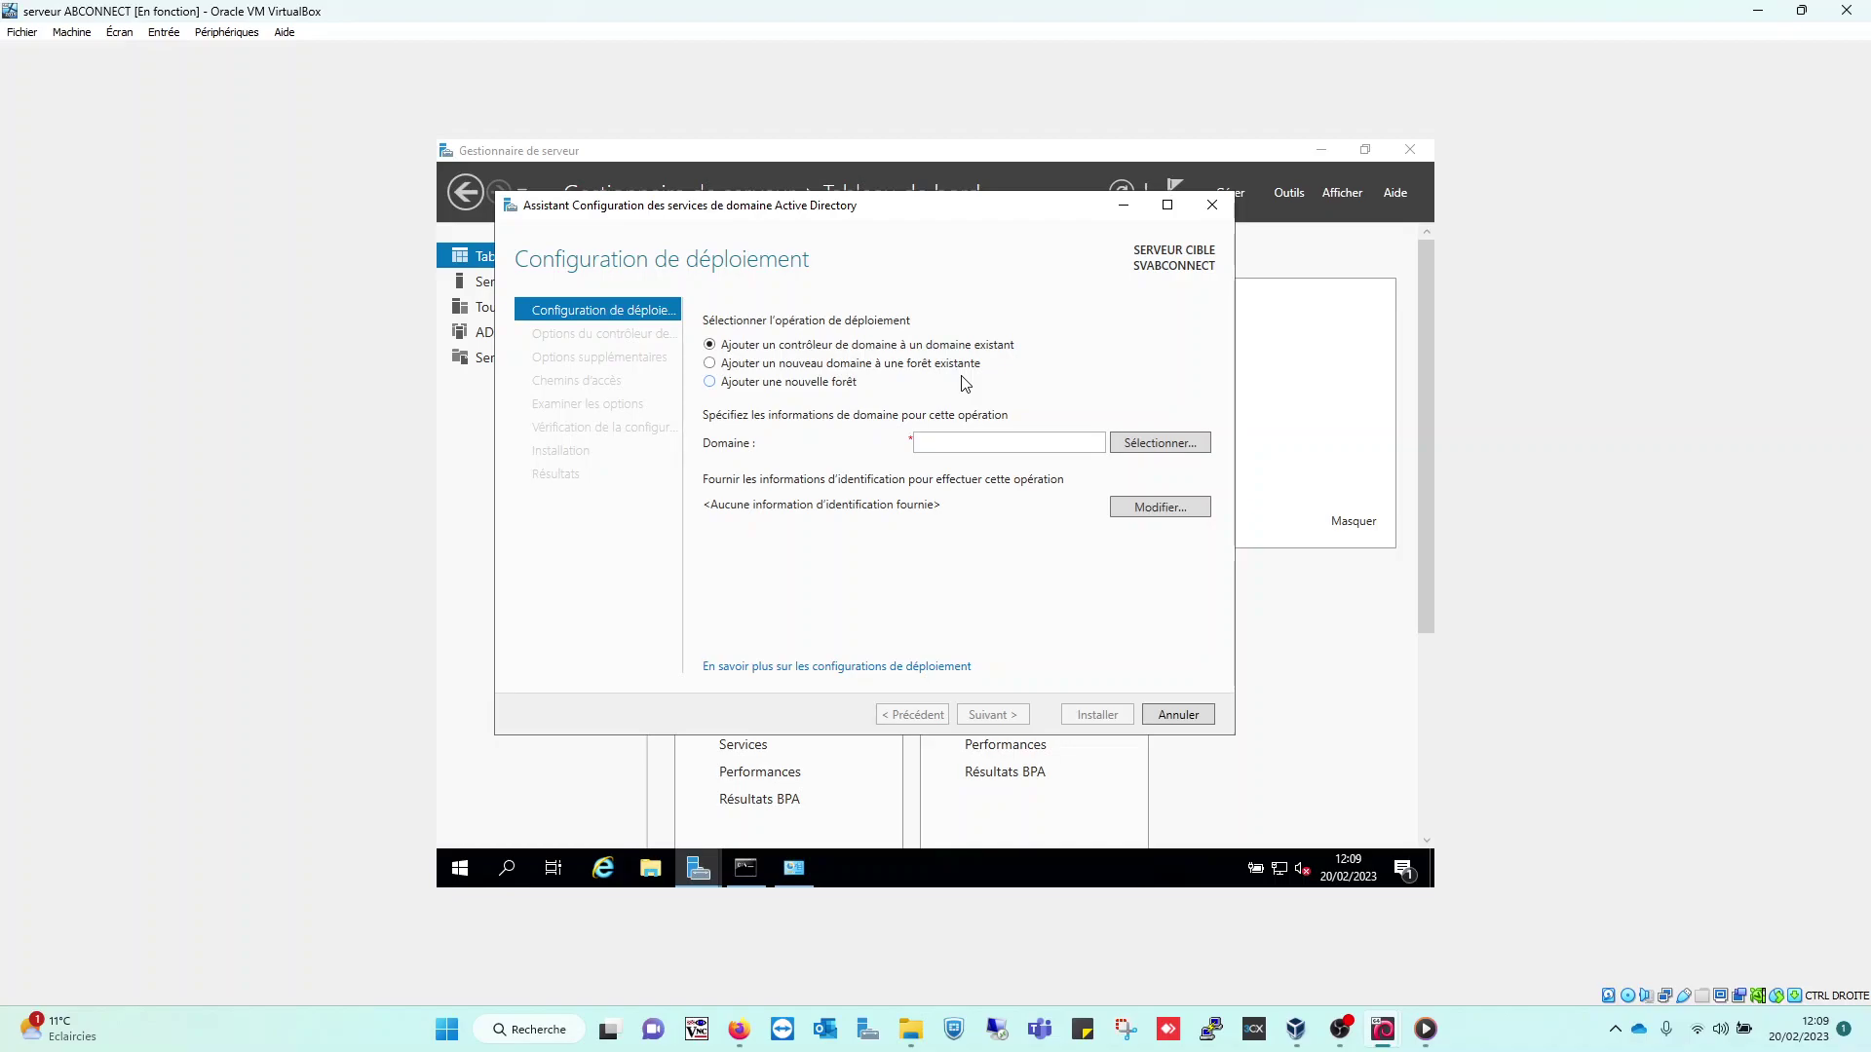
click(800, 382)
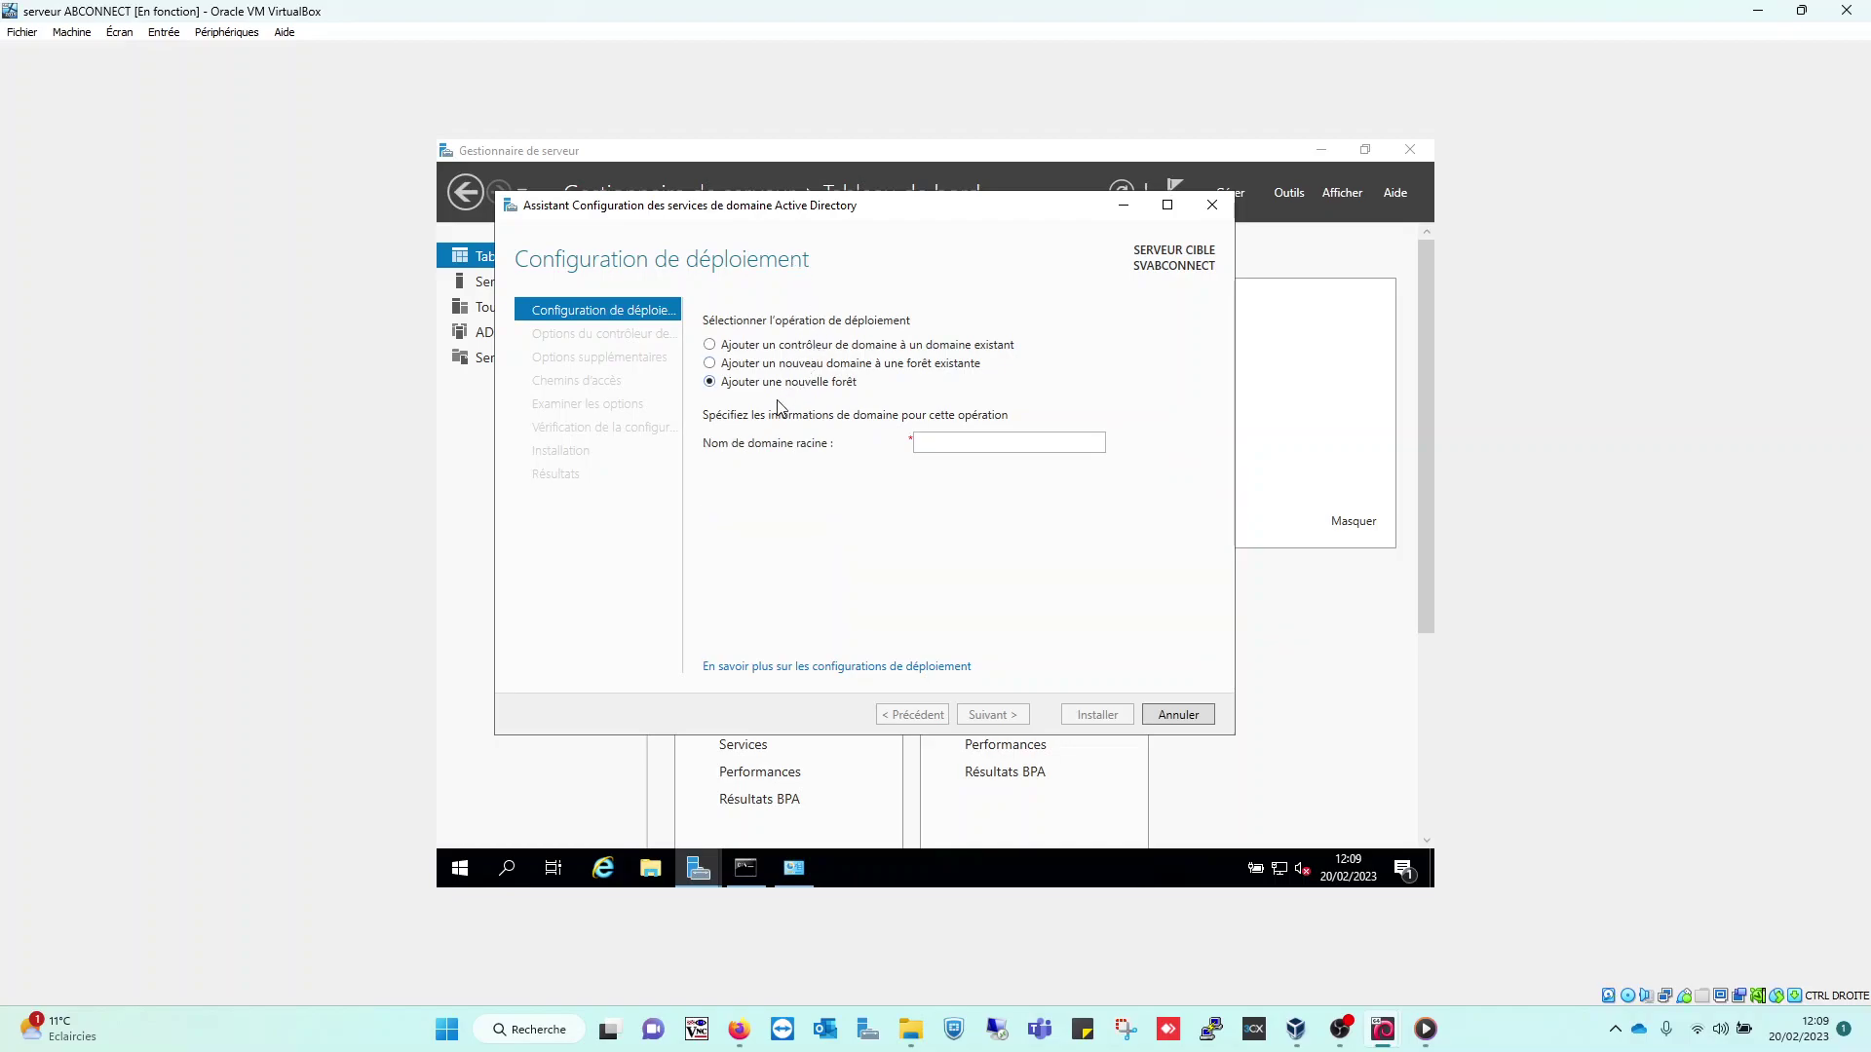
Set the root domain name to AB-CONNECT.LABO and continue to the domain controller options.
click(985, 445)
text(av)
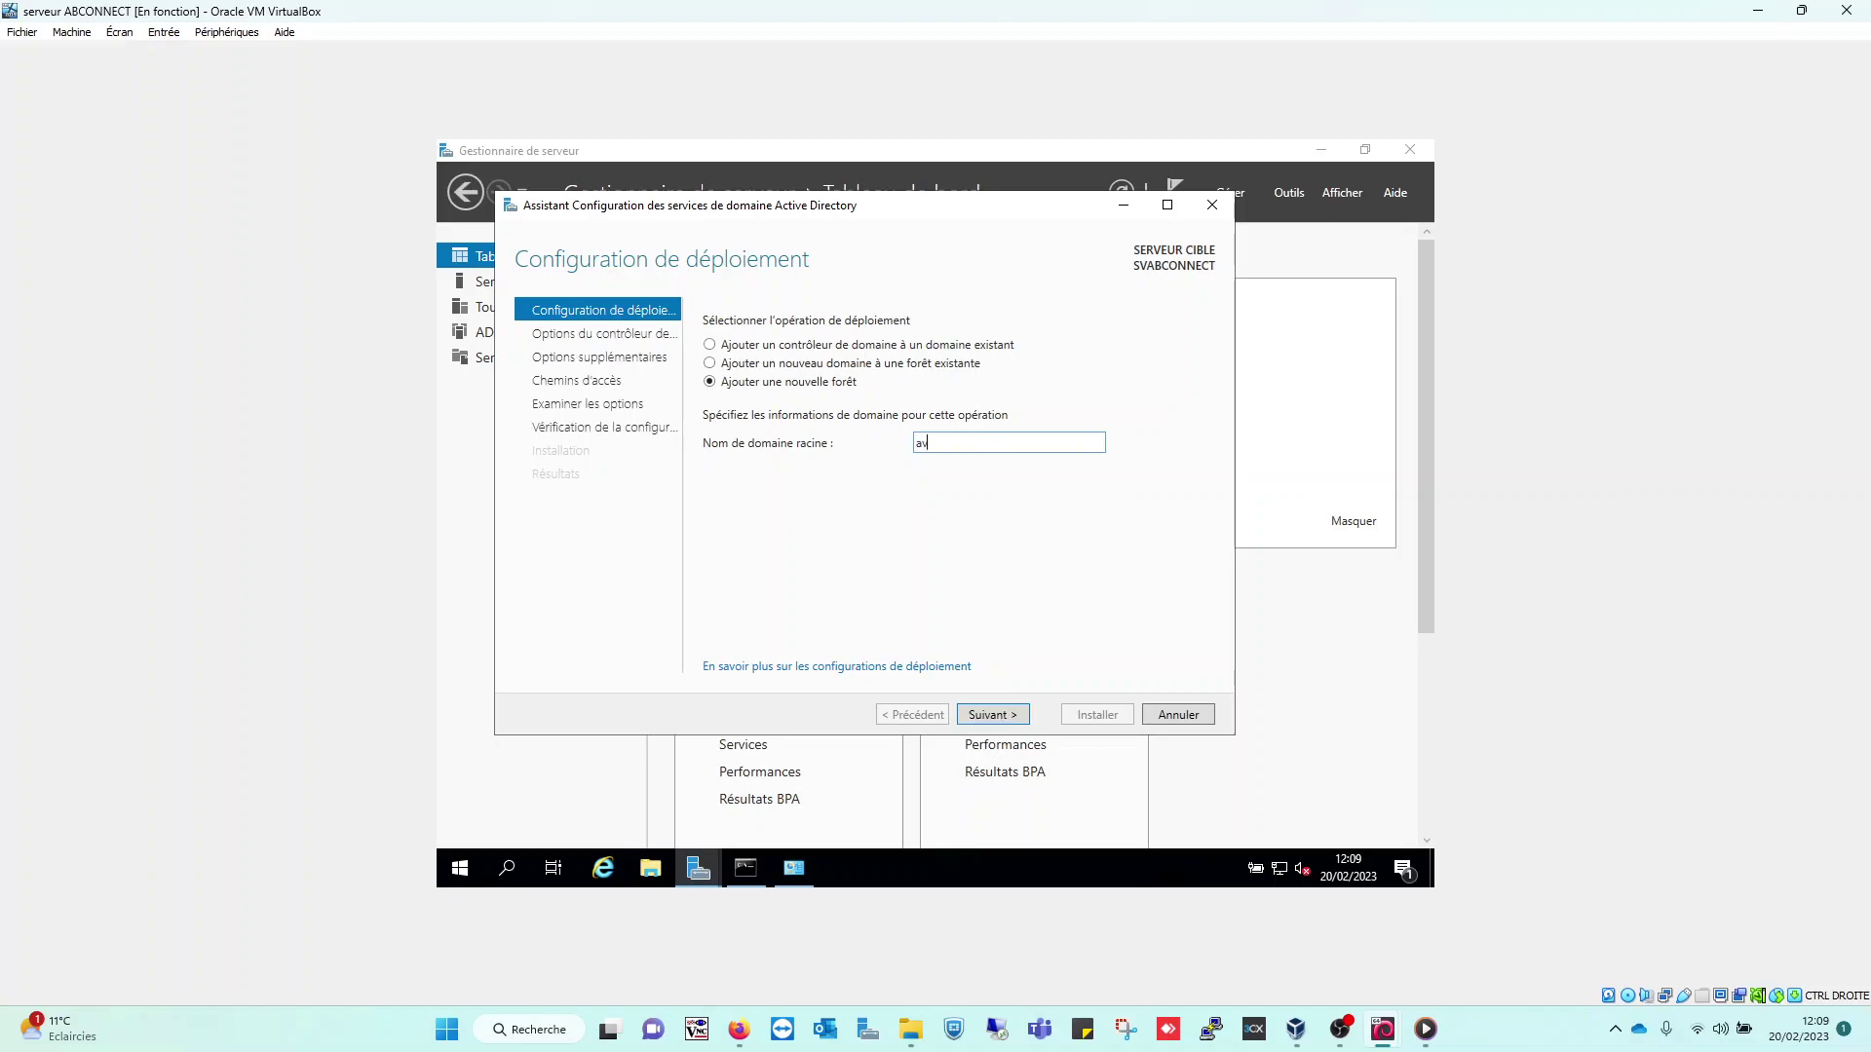
key(BackSpace)
key(BackSpace)
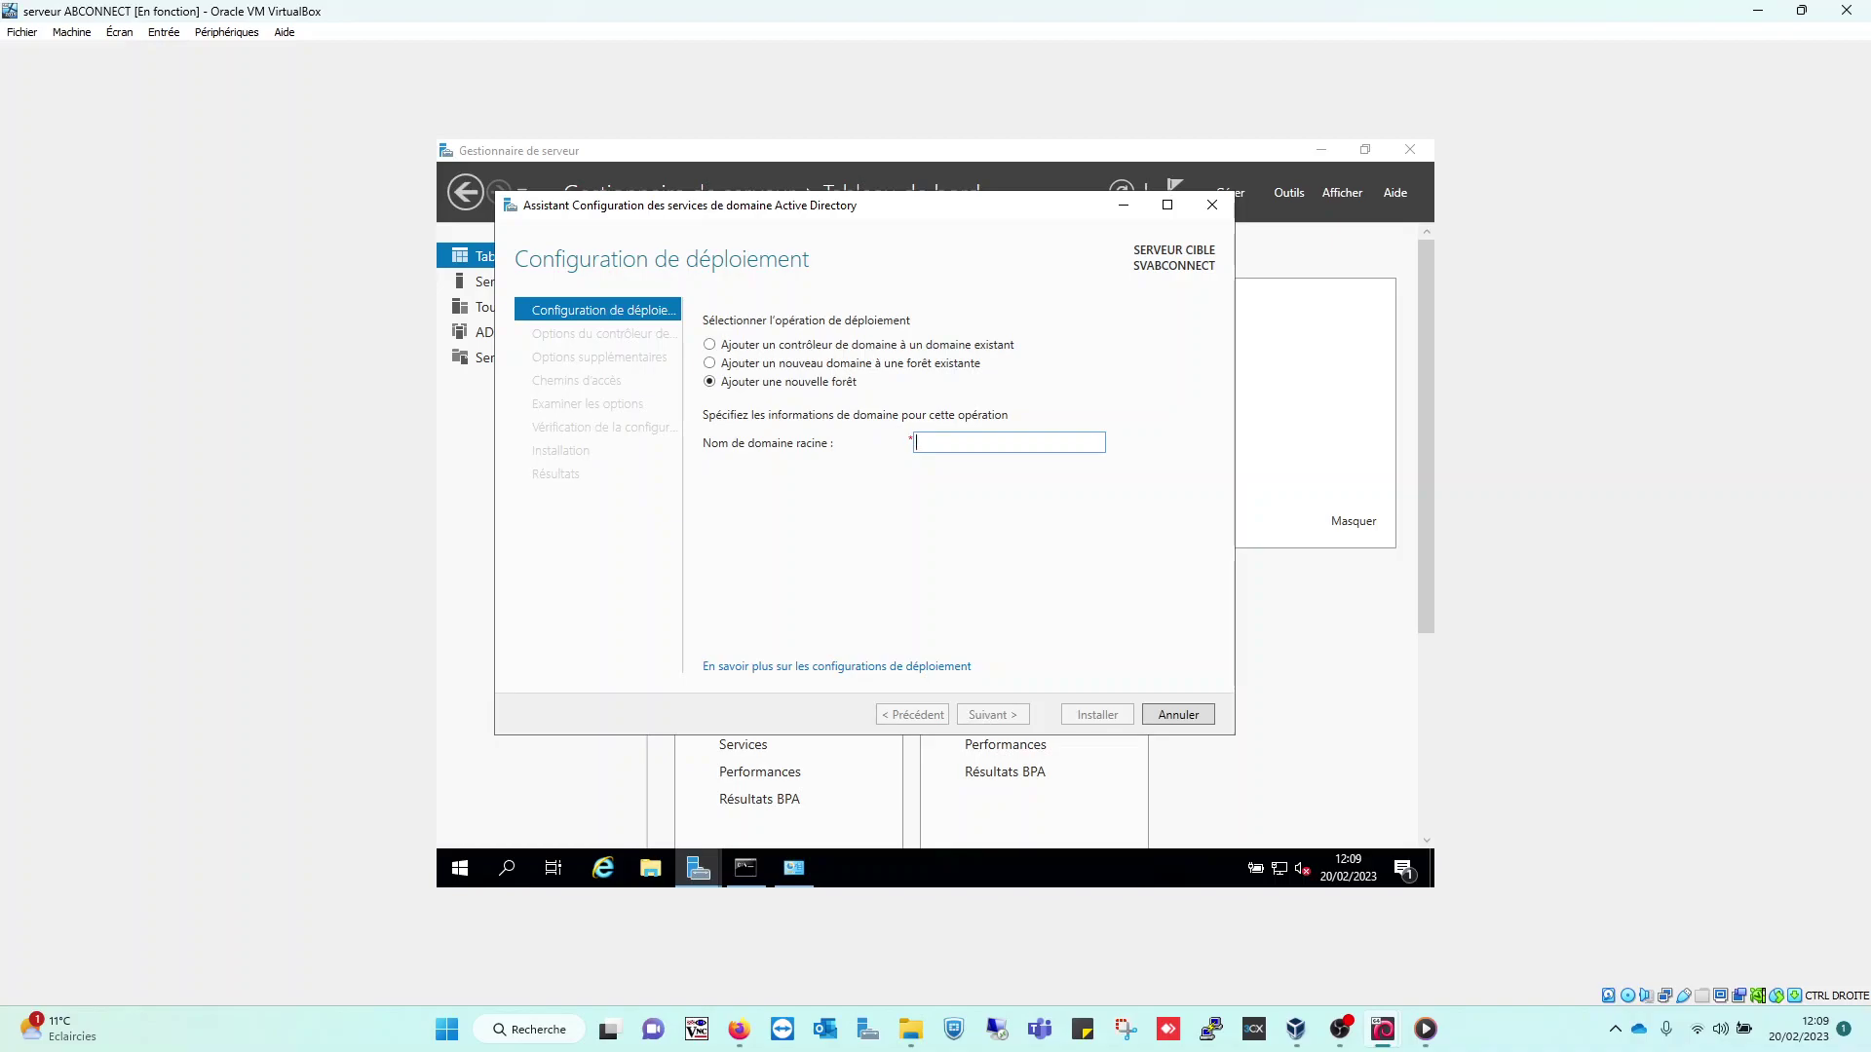
text(ABBPNN)
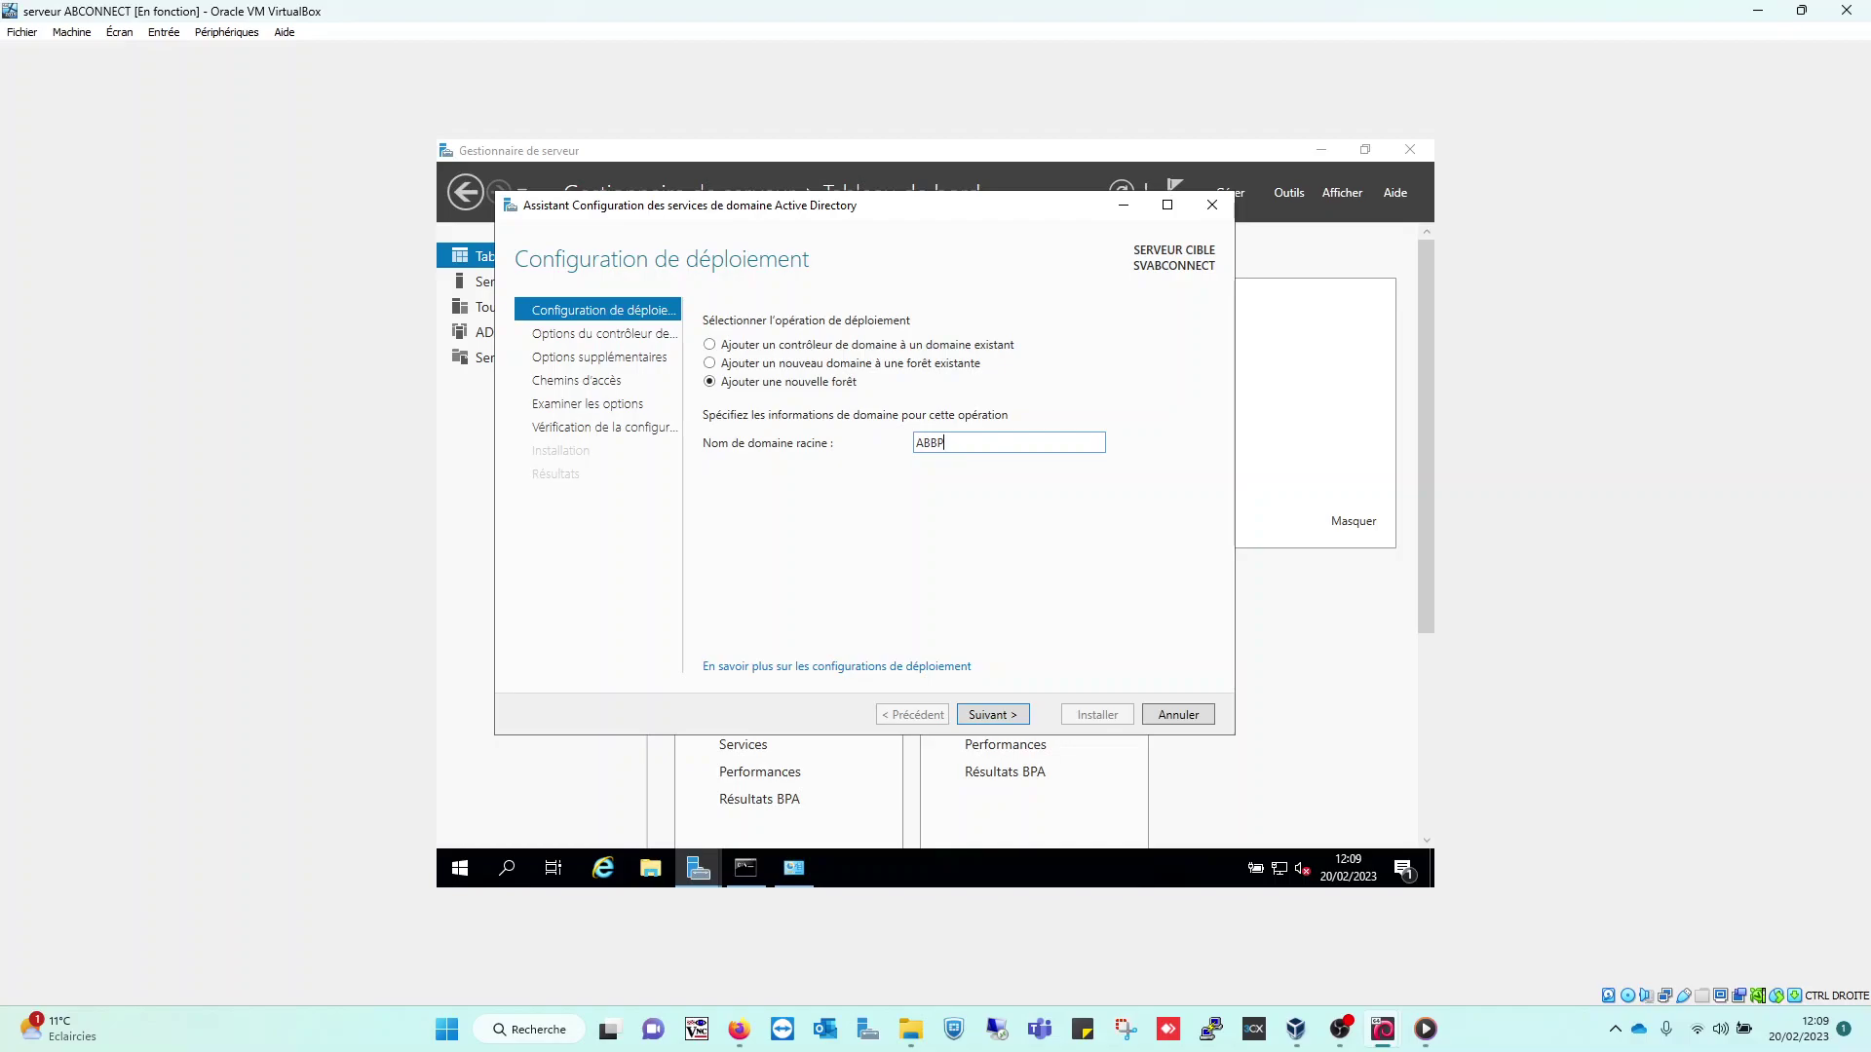
key(BackSpace)
key(BackSpace)
key(BackSpace)
key(BackSpace)
key(BackSpace)
text(B6)
key(BackSpace)
text(-CONNECT.LABO)
click(1000, 716)
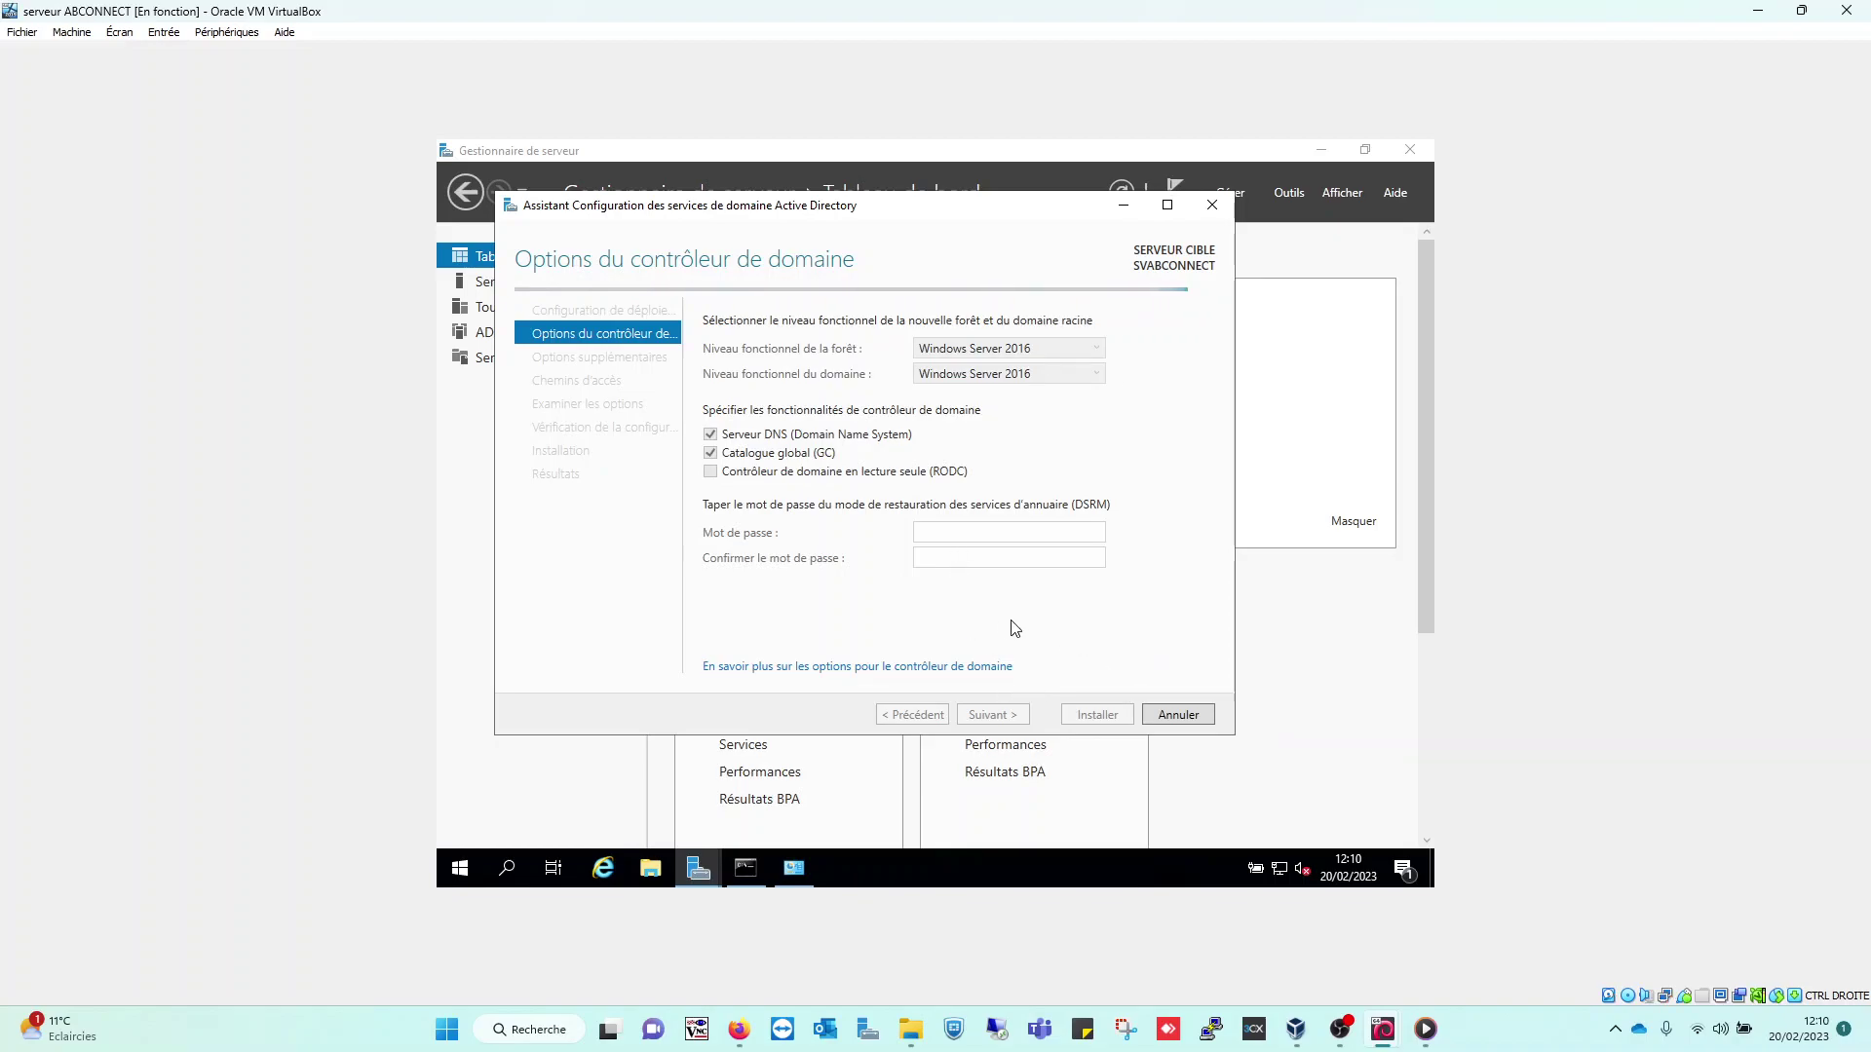
click(951, 526)
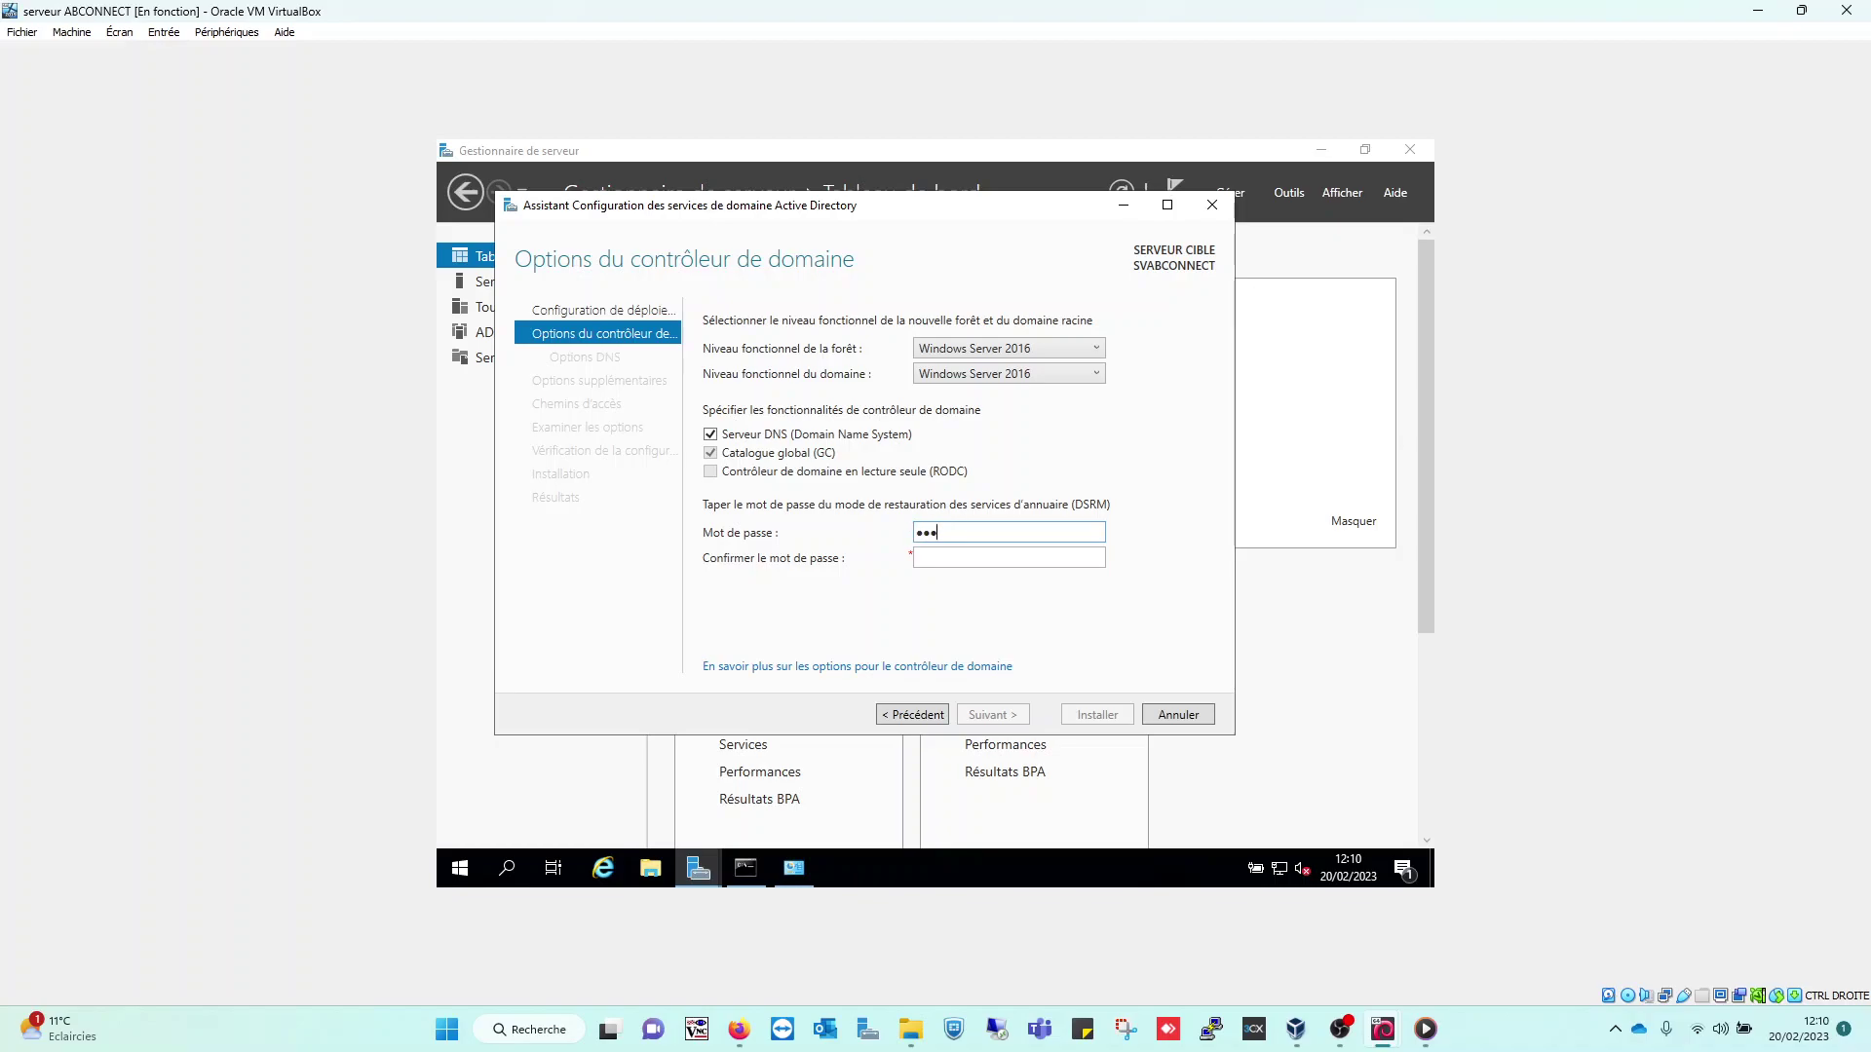
key(alt)
click(533, 1033)
text(B)
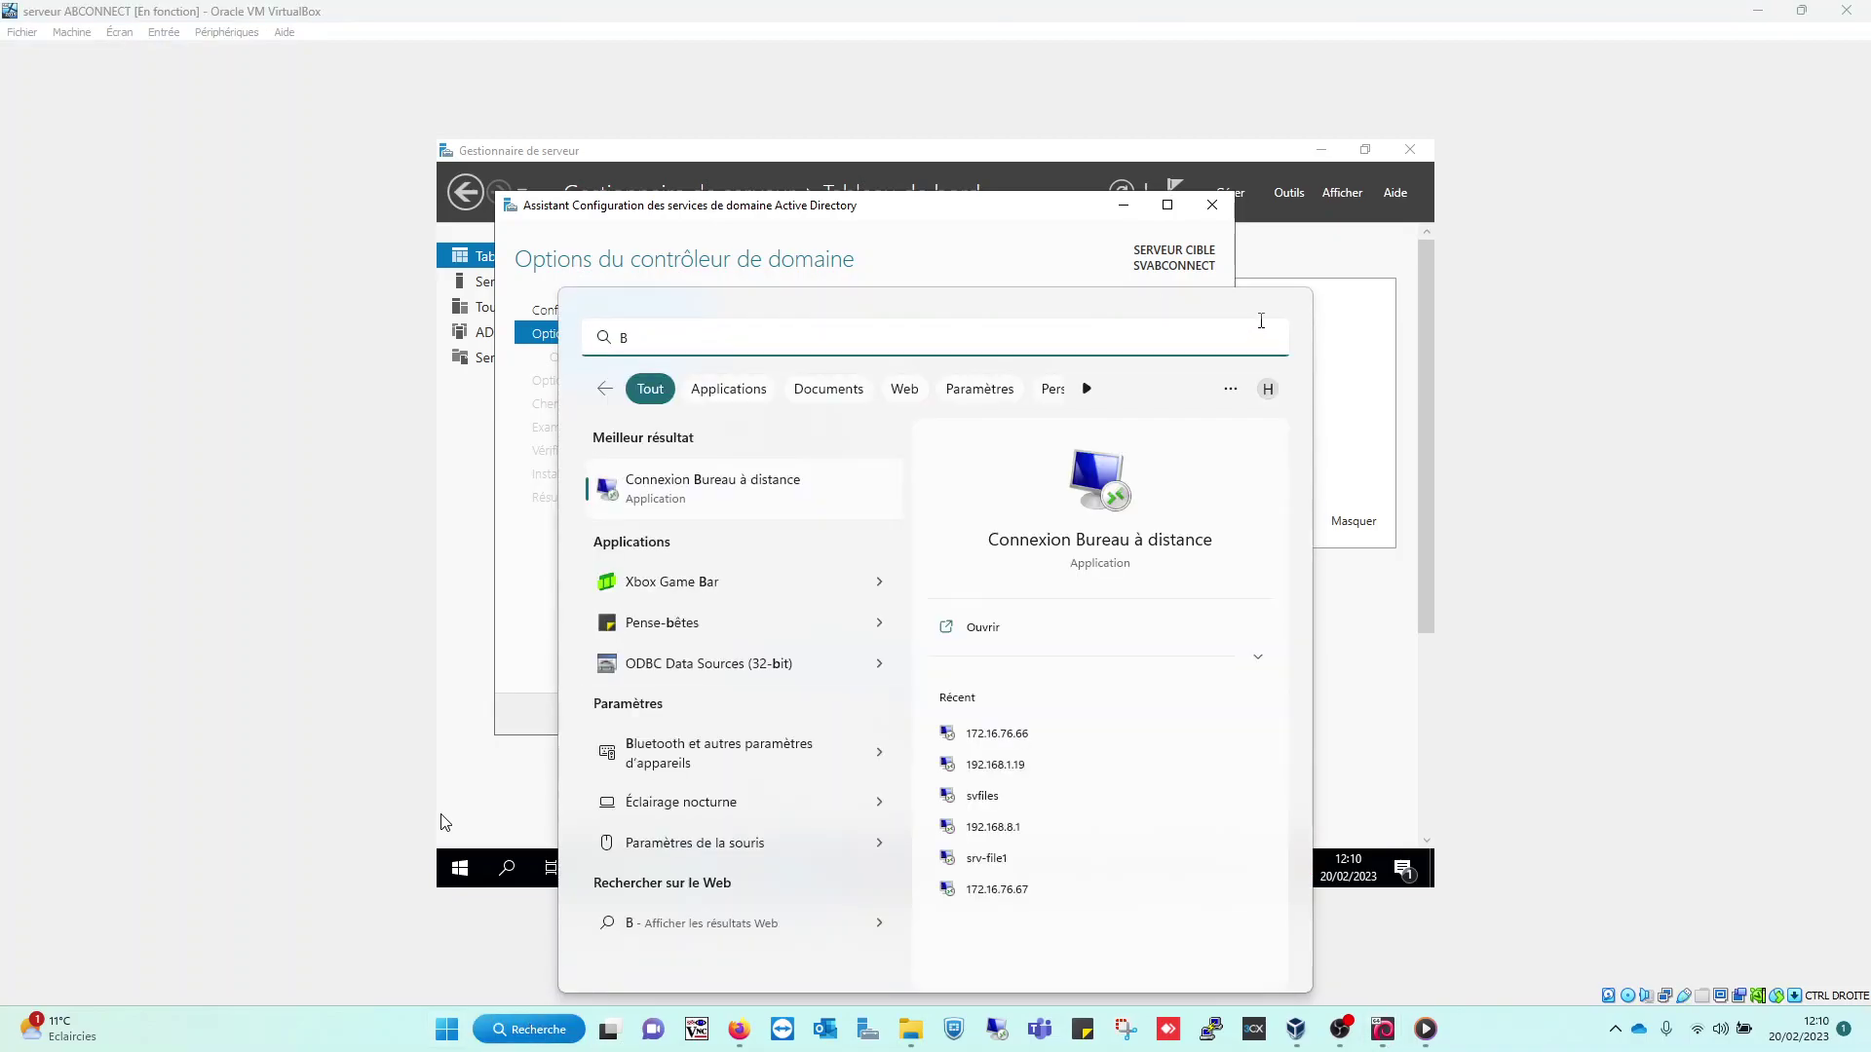
click(1347, 257)
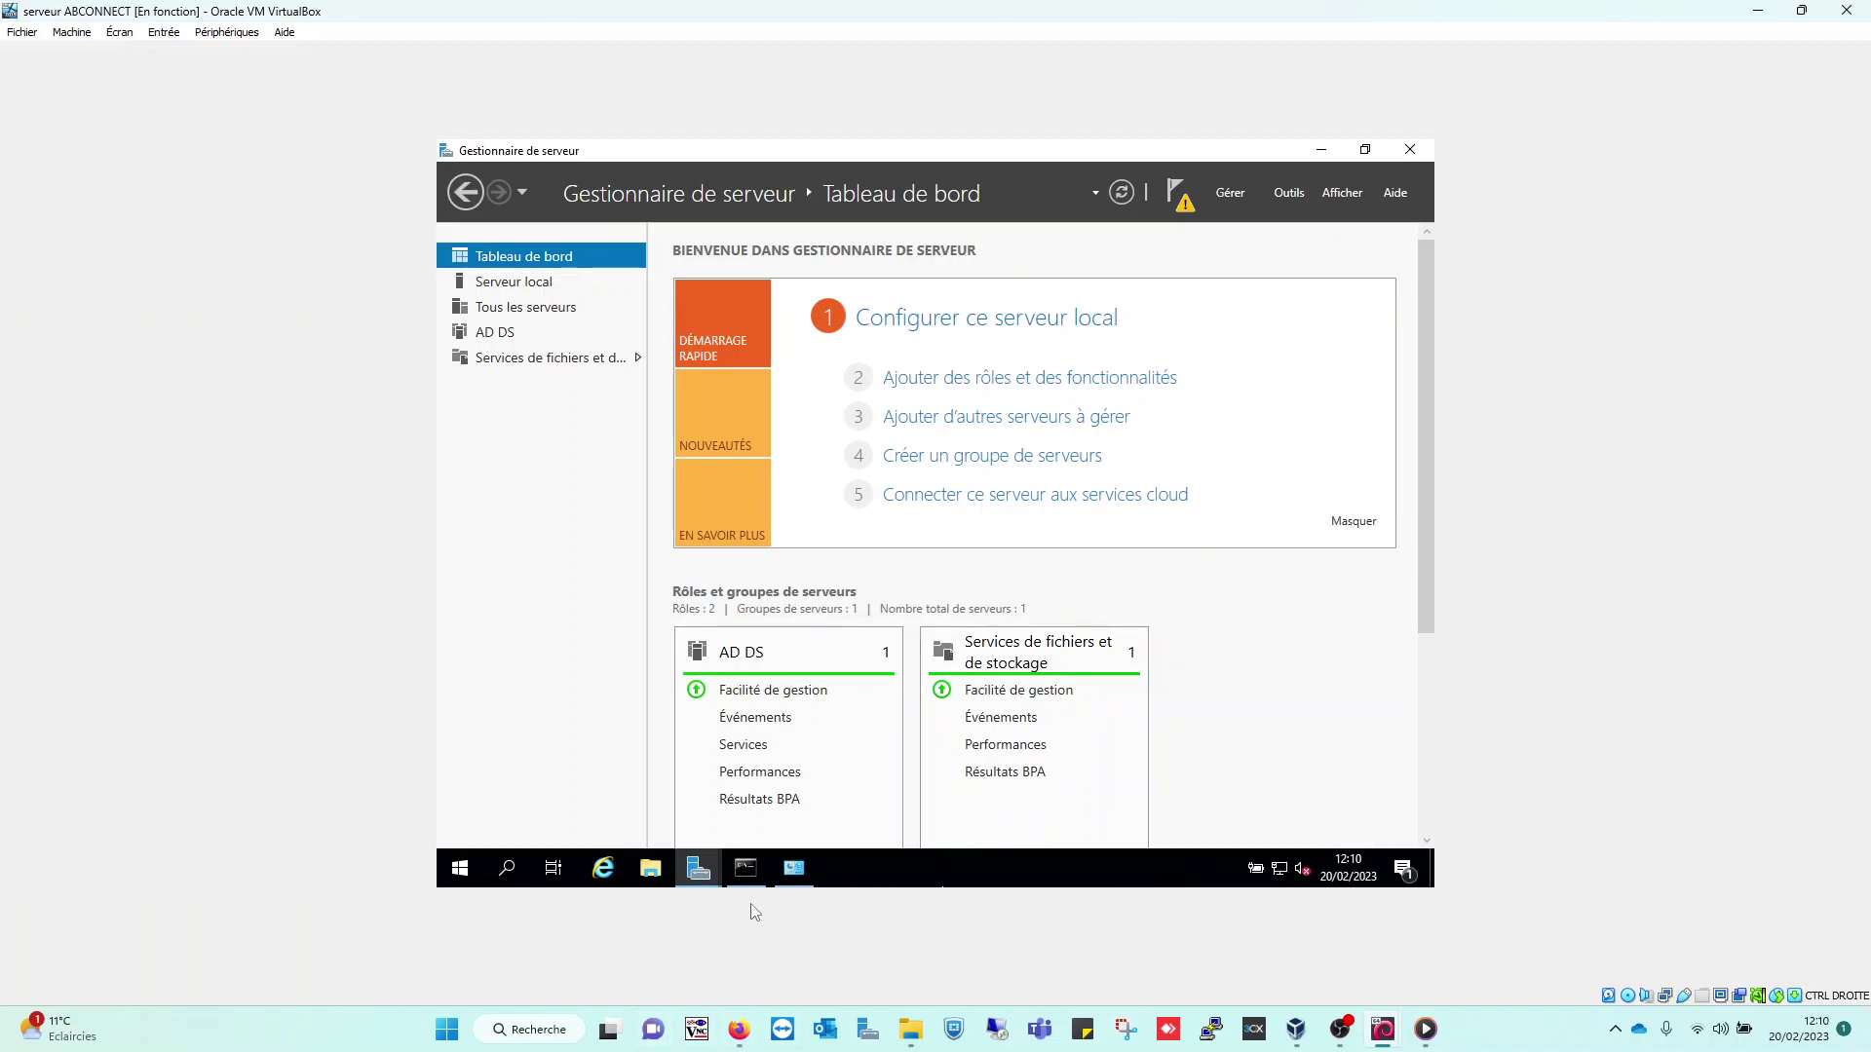
click(793, 867)
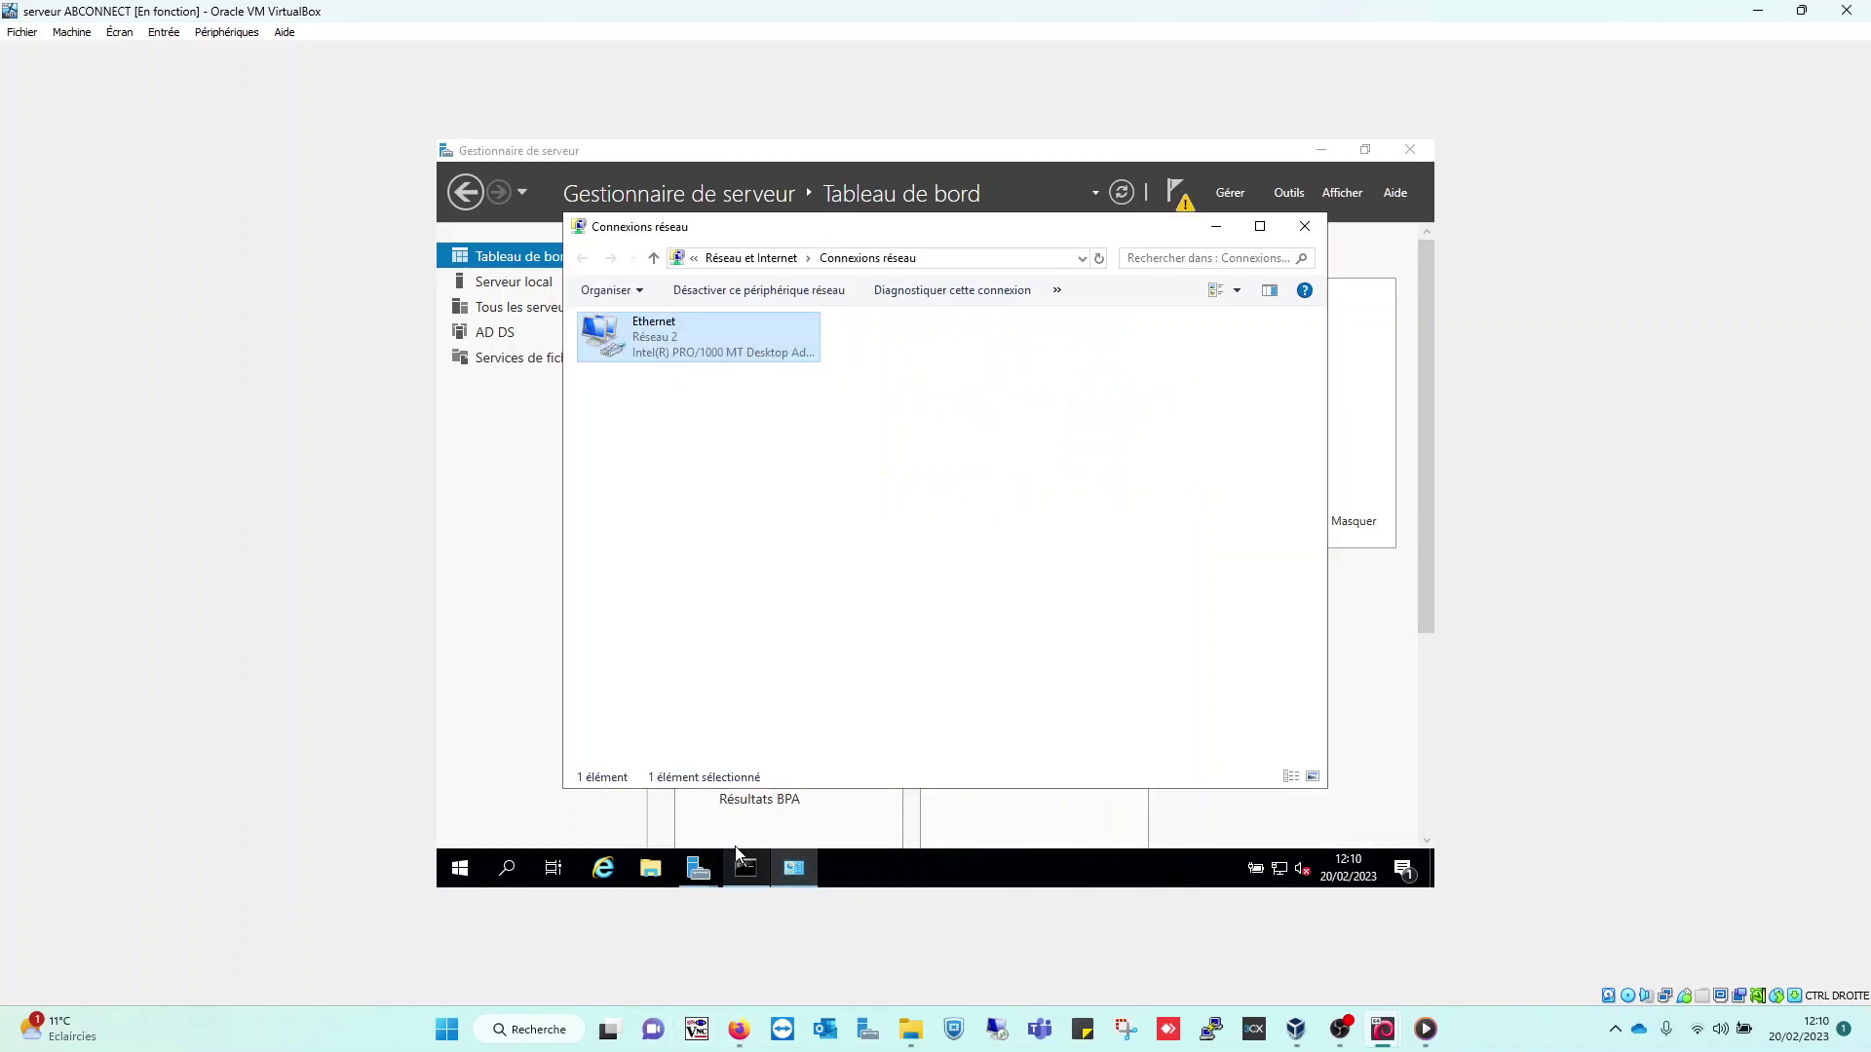
click(696, 862)
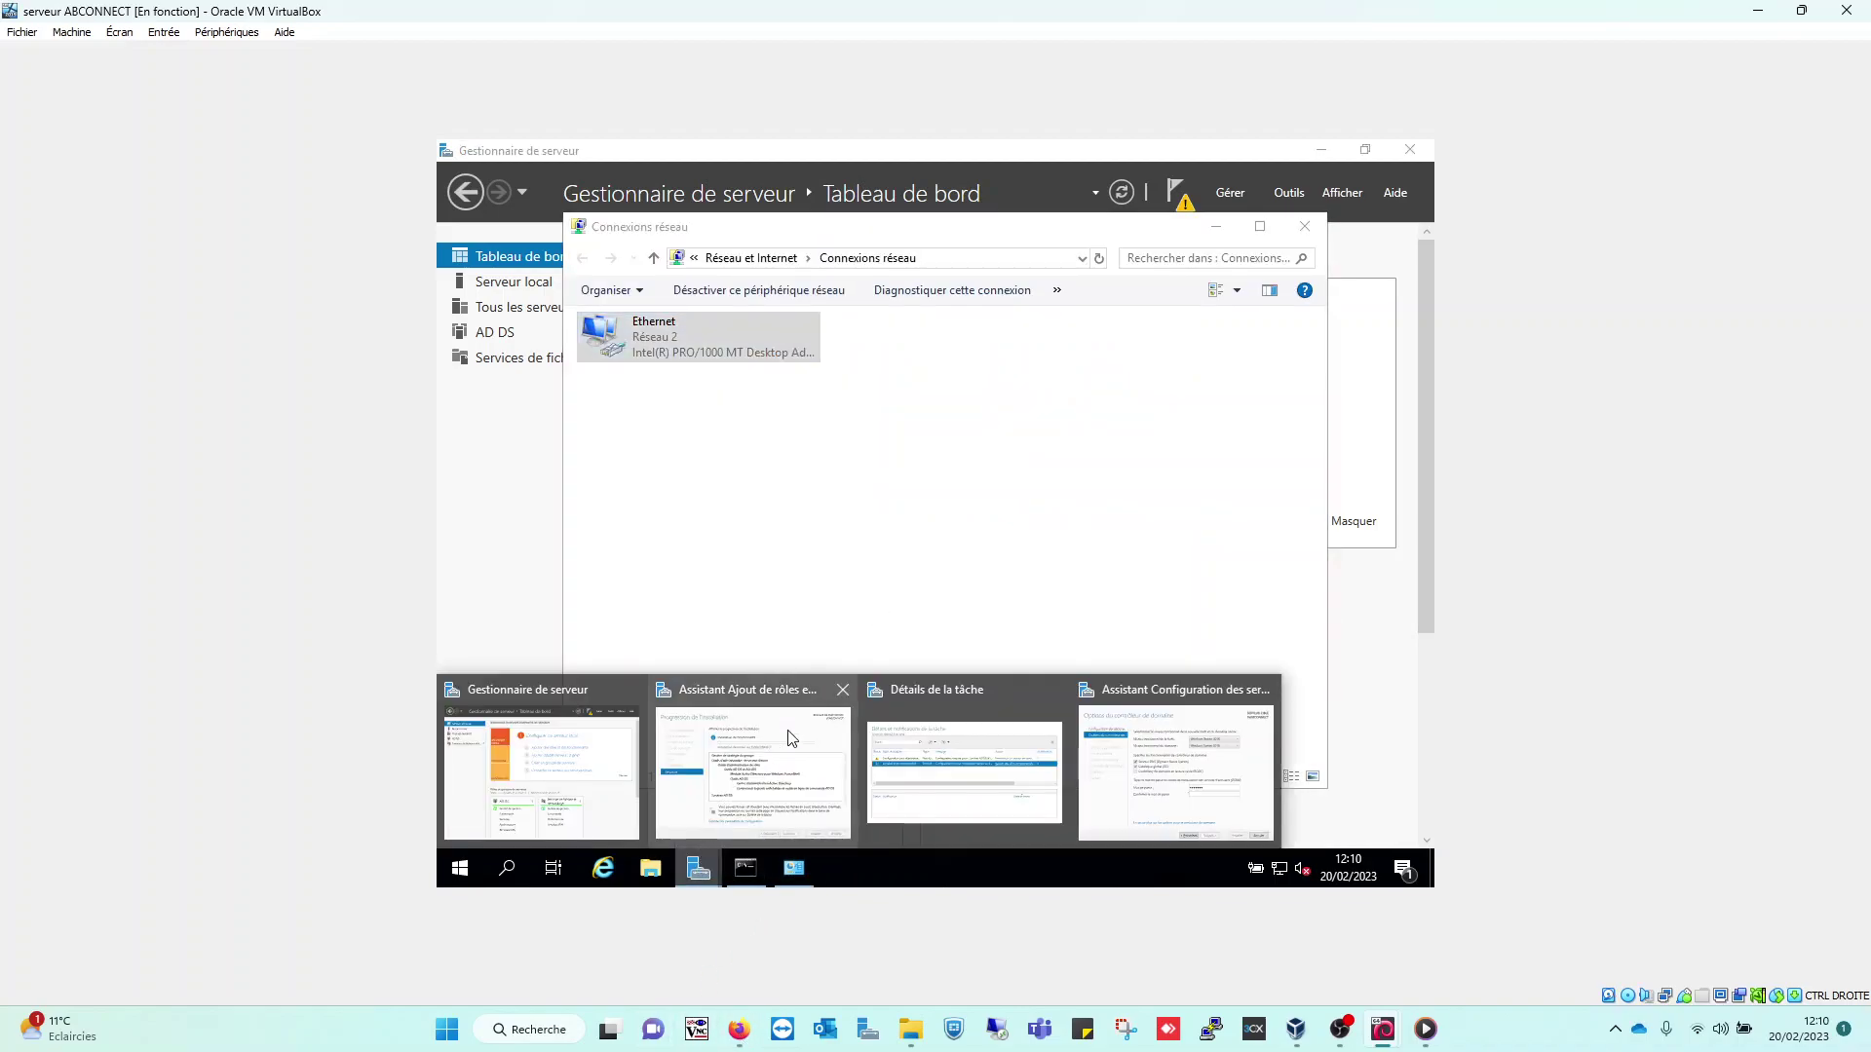
click(1151, 777)
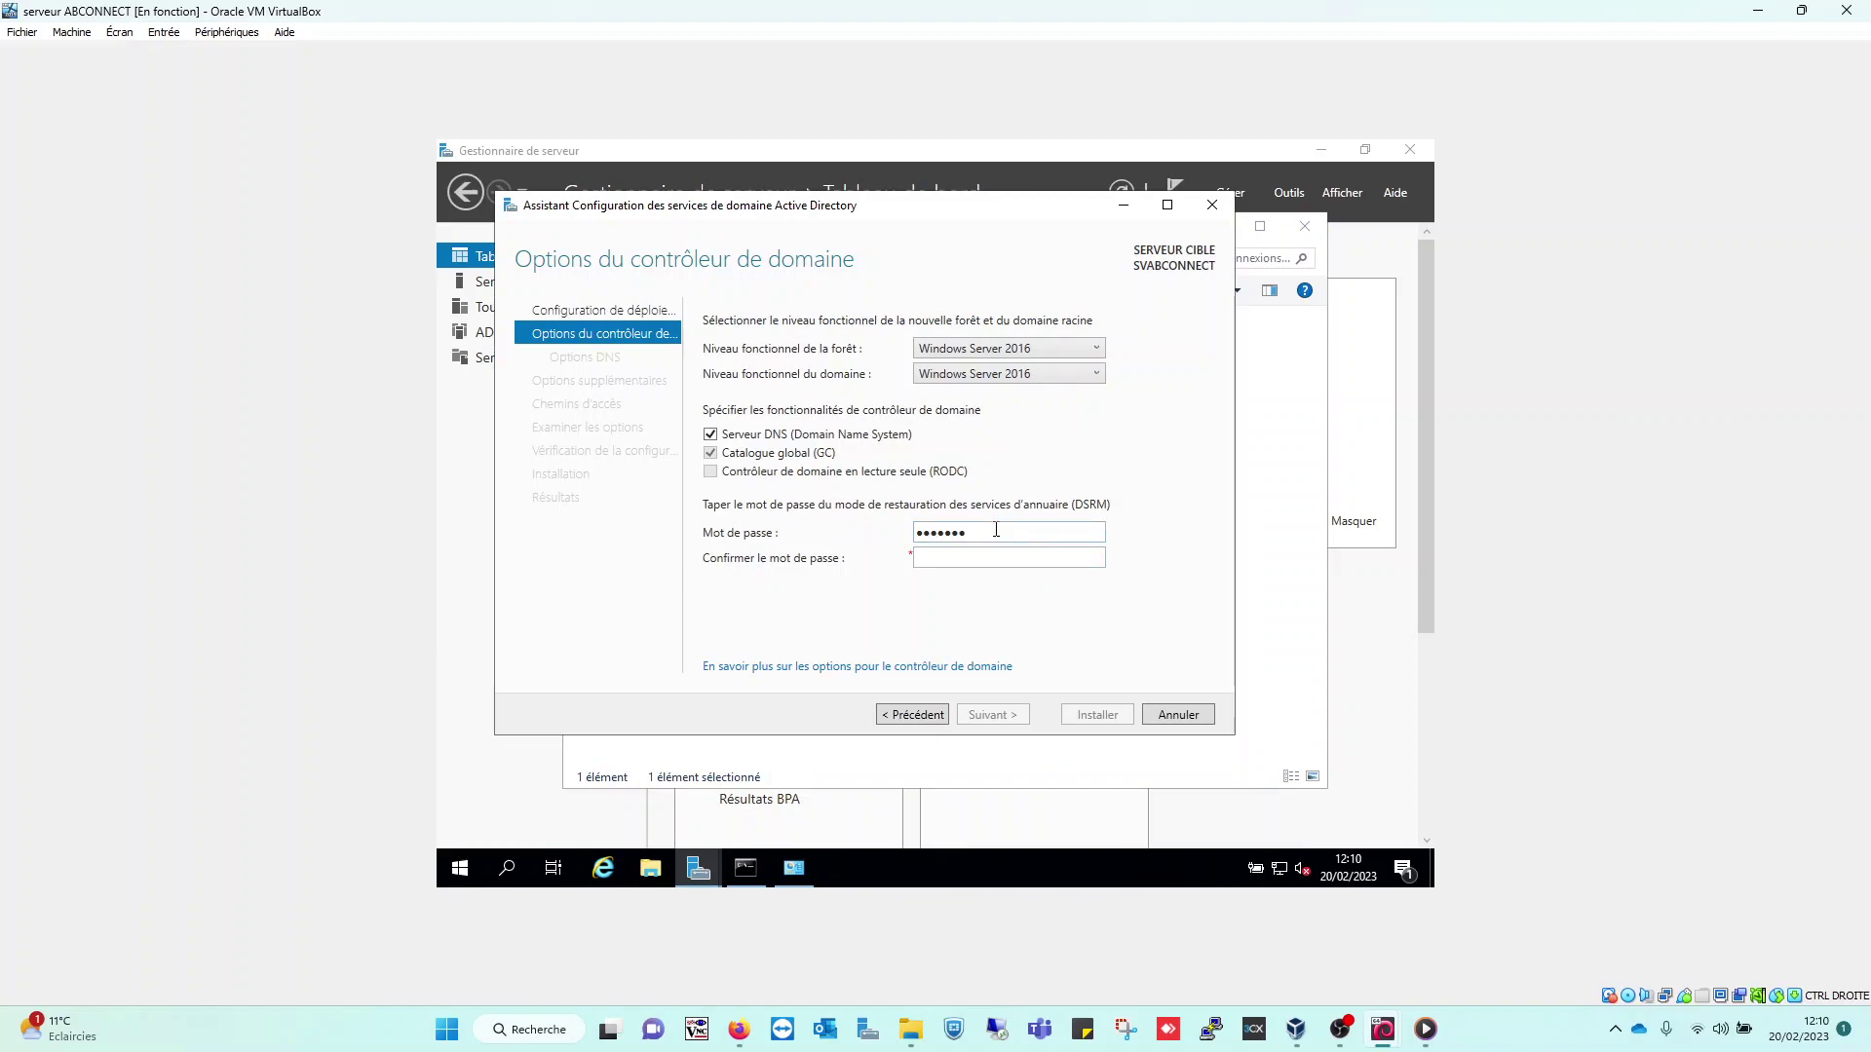
Enter and confirm the directory services restore mode (DSRM) password, and continue to the DNS options.
drag(995, 529, 816, 546)
text(P••••)
key(alt)
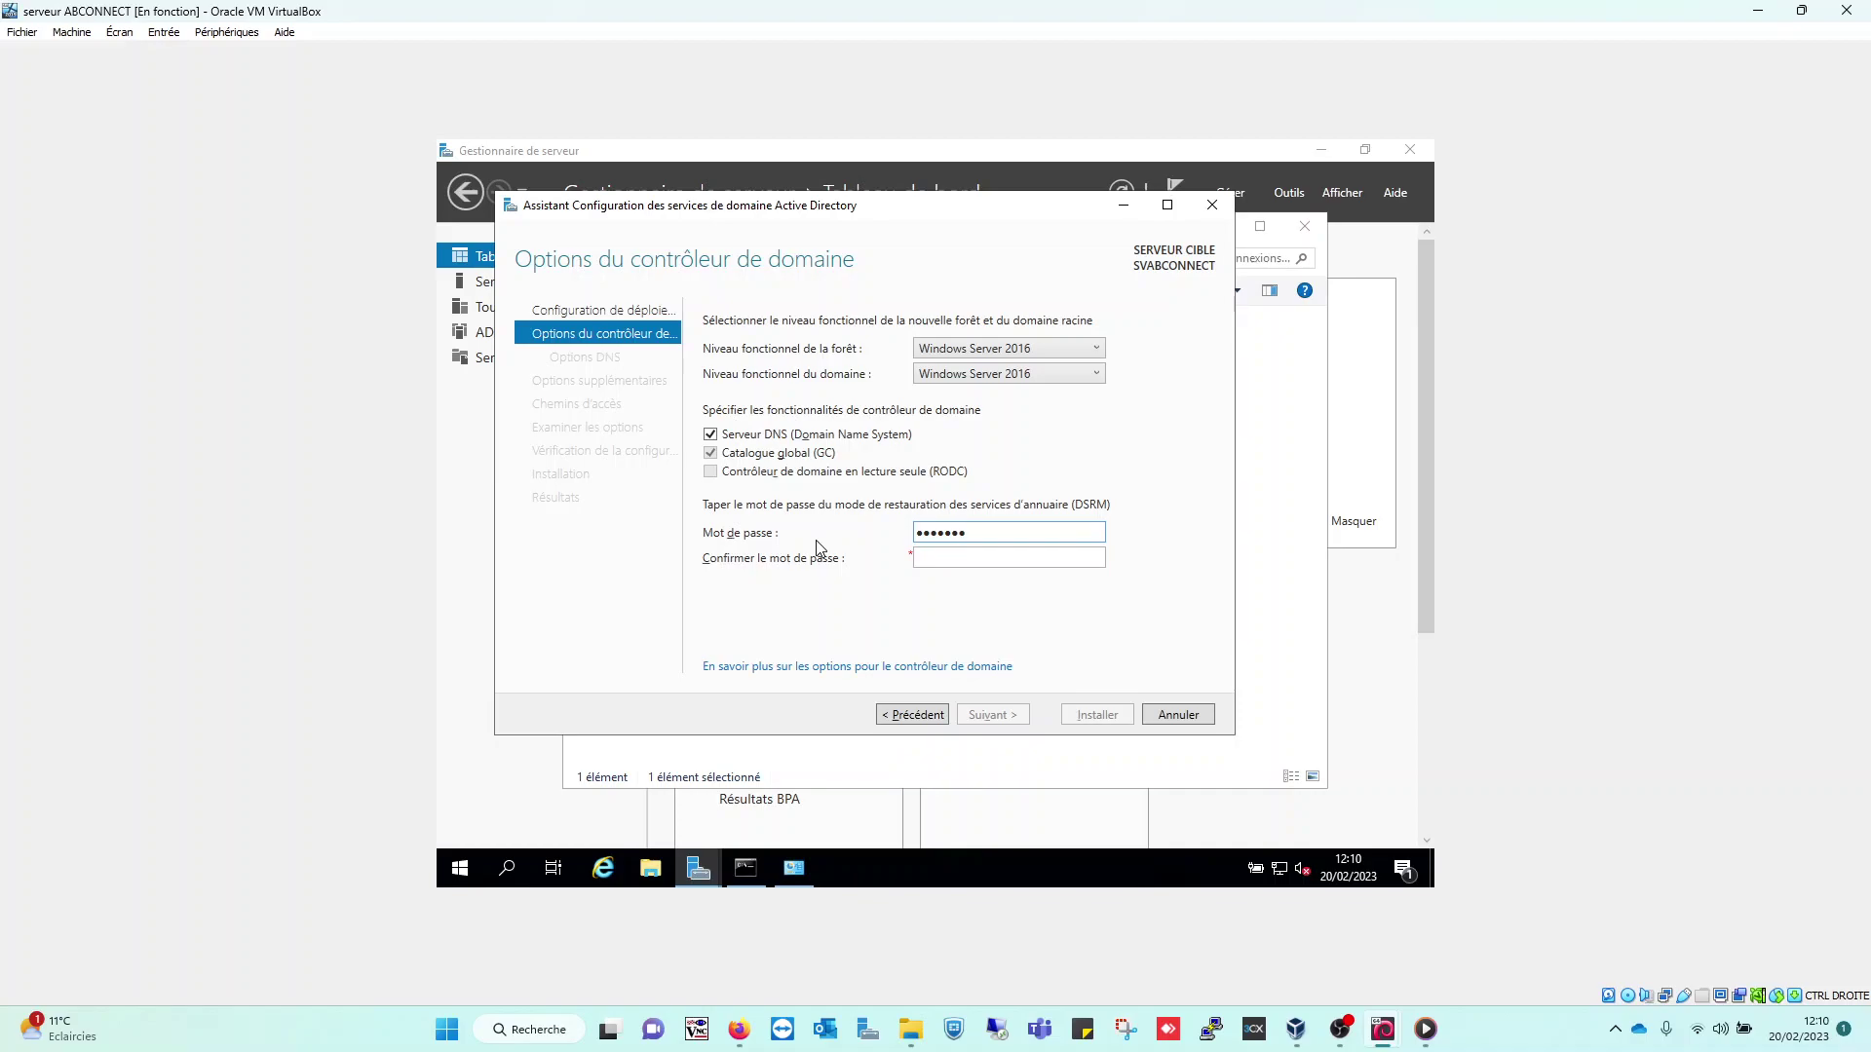
text(••)
key(Tab)
text(••••••••••)
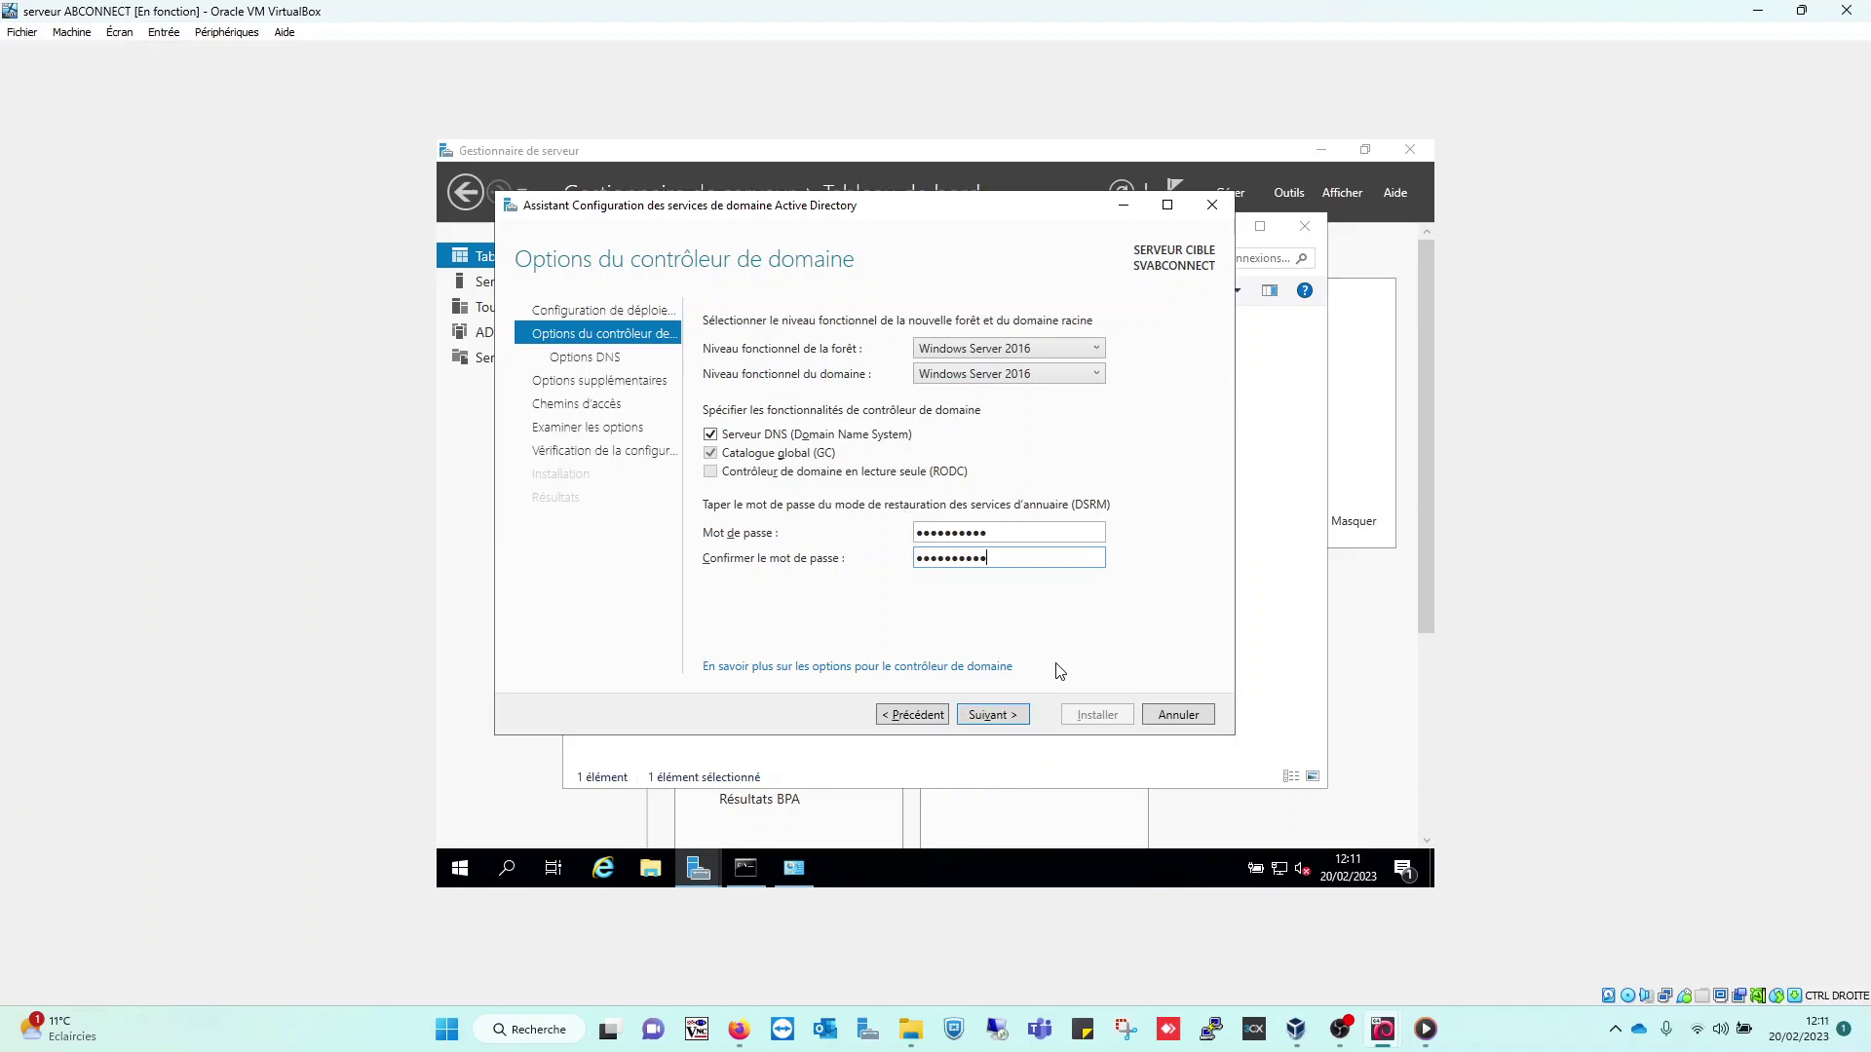
click(990, 716)
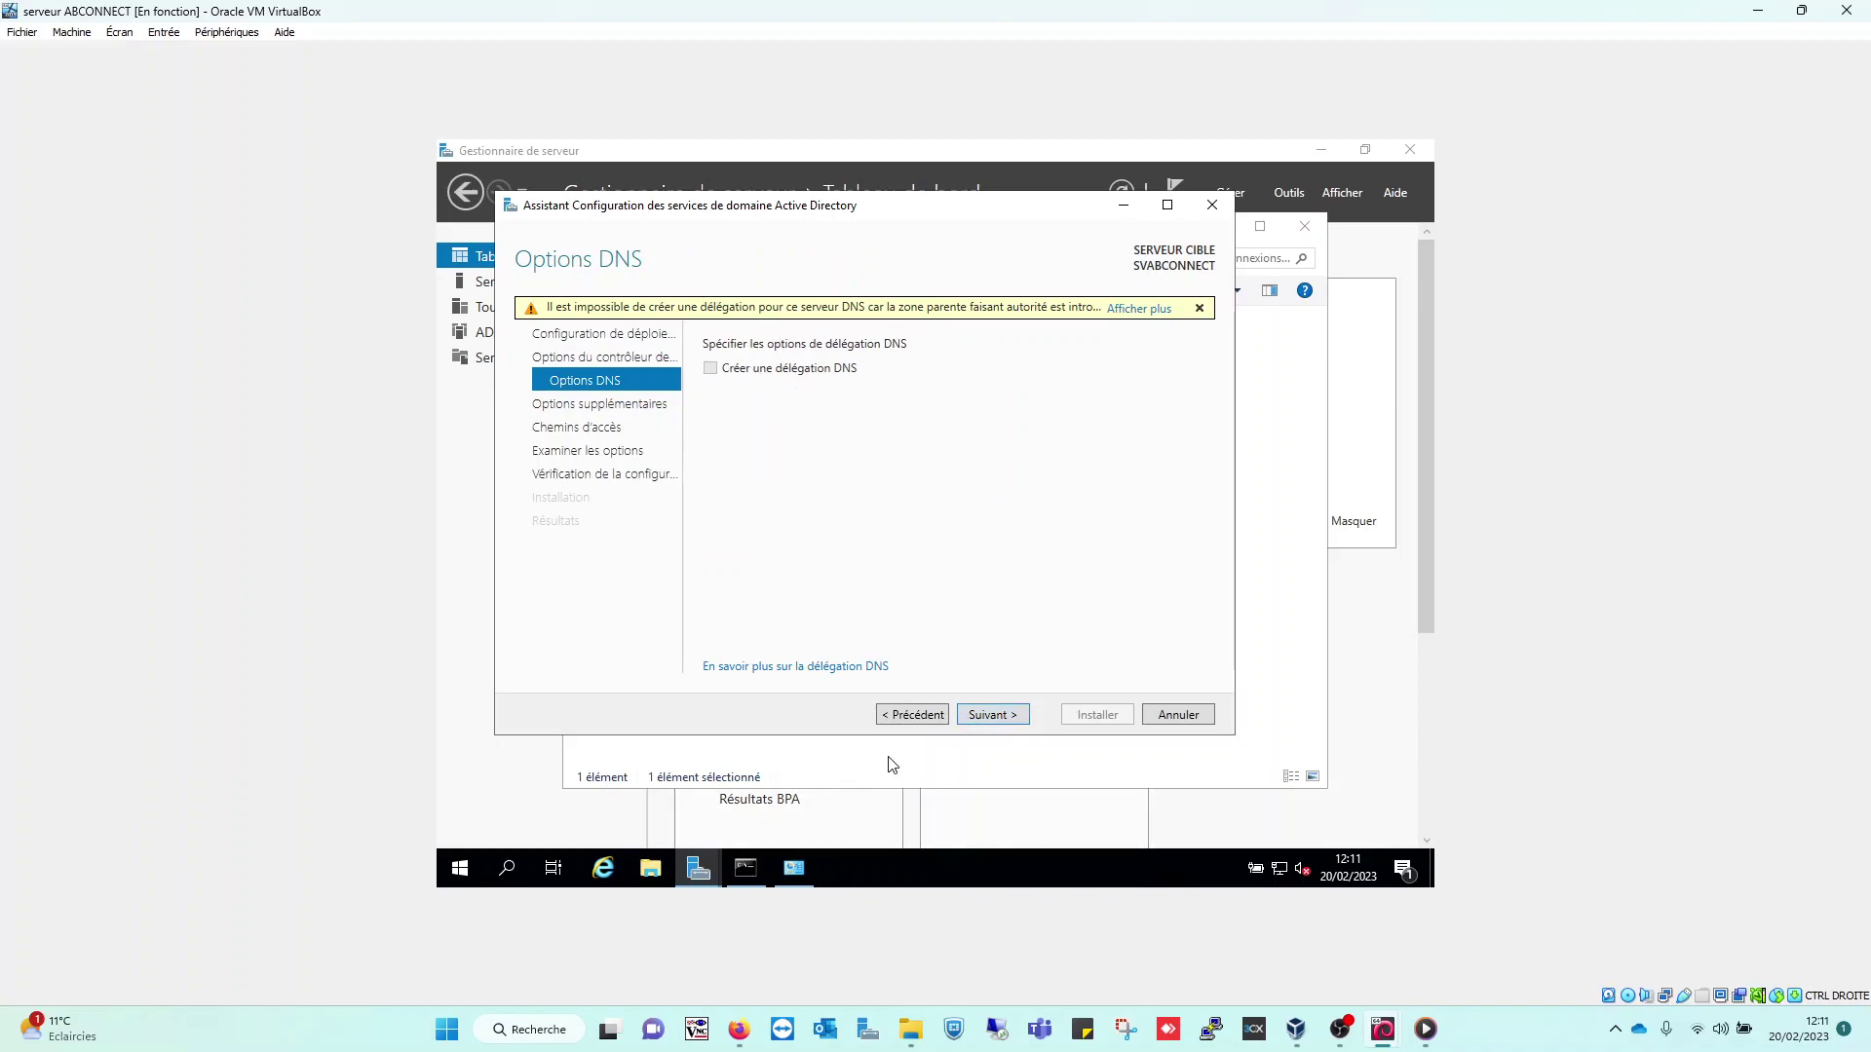
Accept the default DNS options, the NetBIOS name AB-CONNECT and the default folder paths, and review the summary of selections.
click(1010, 722)
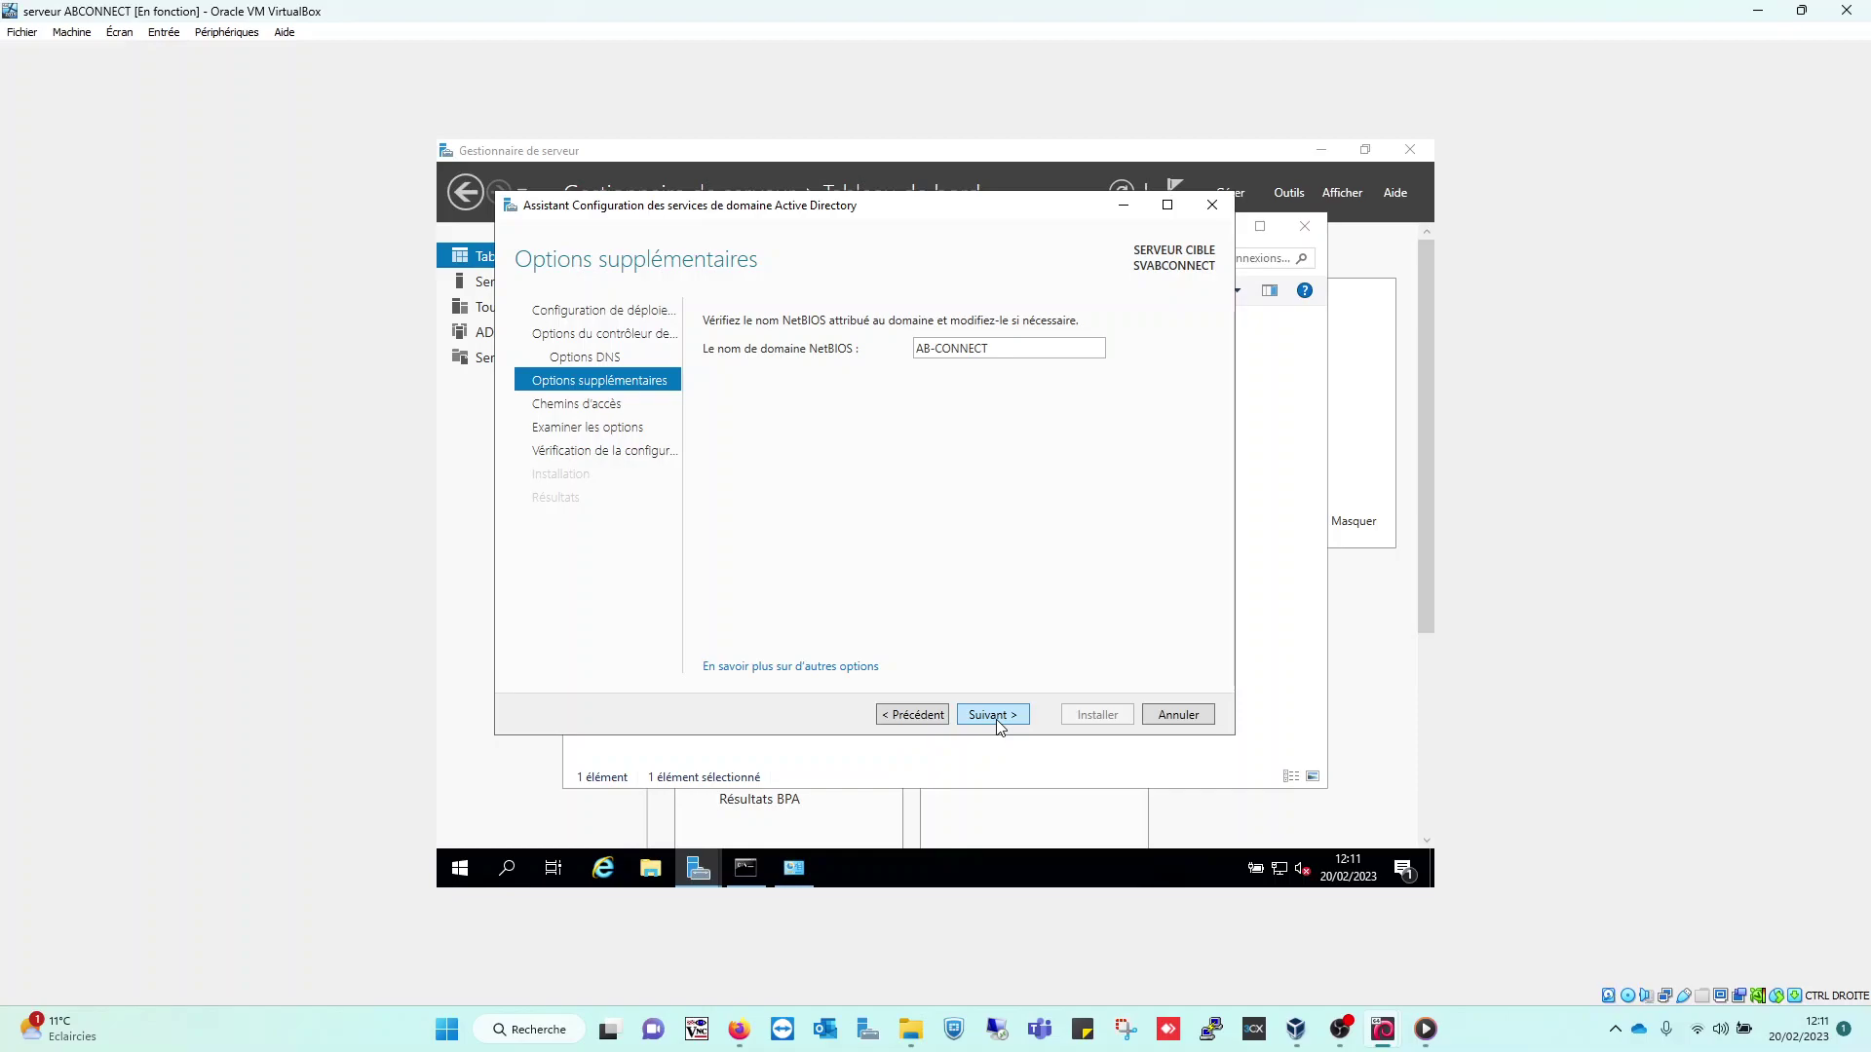
click(994, 716)
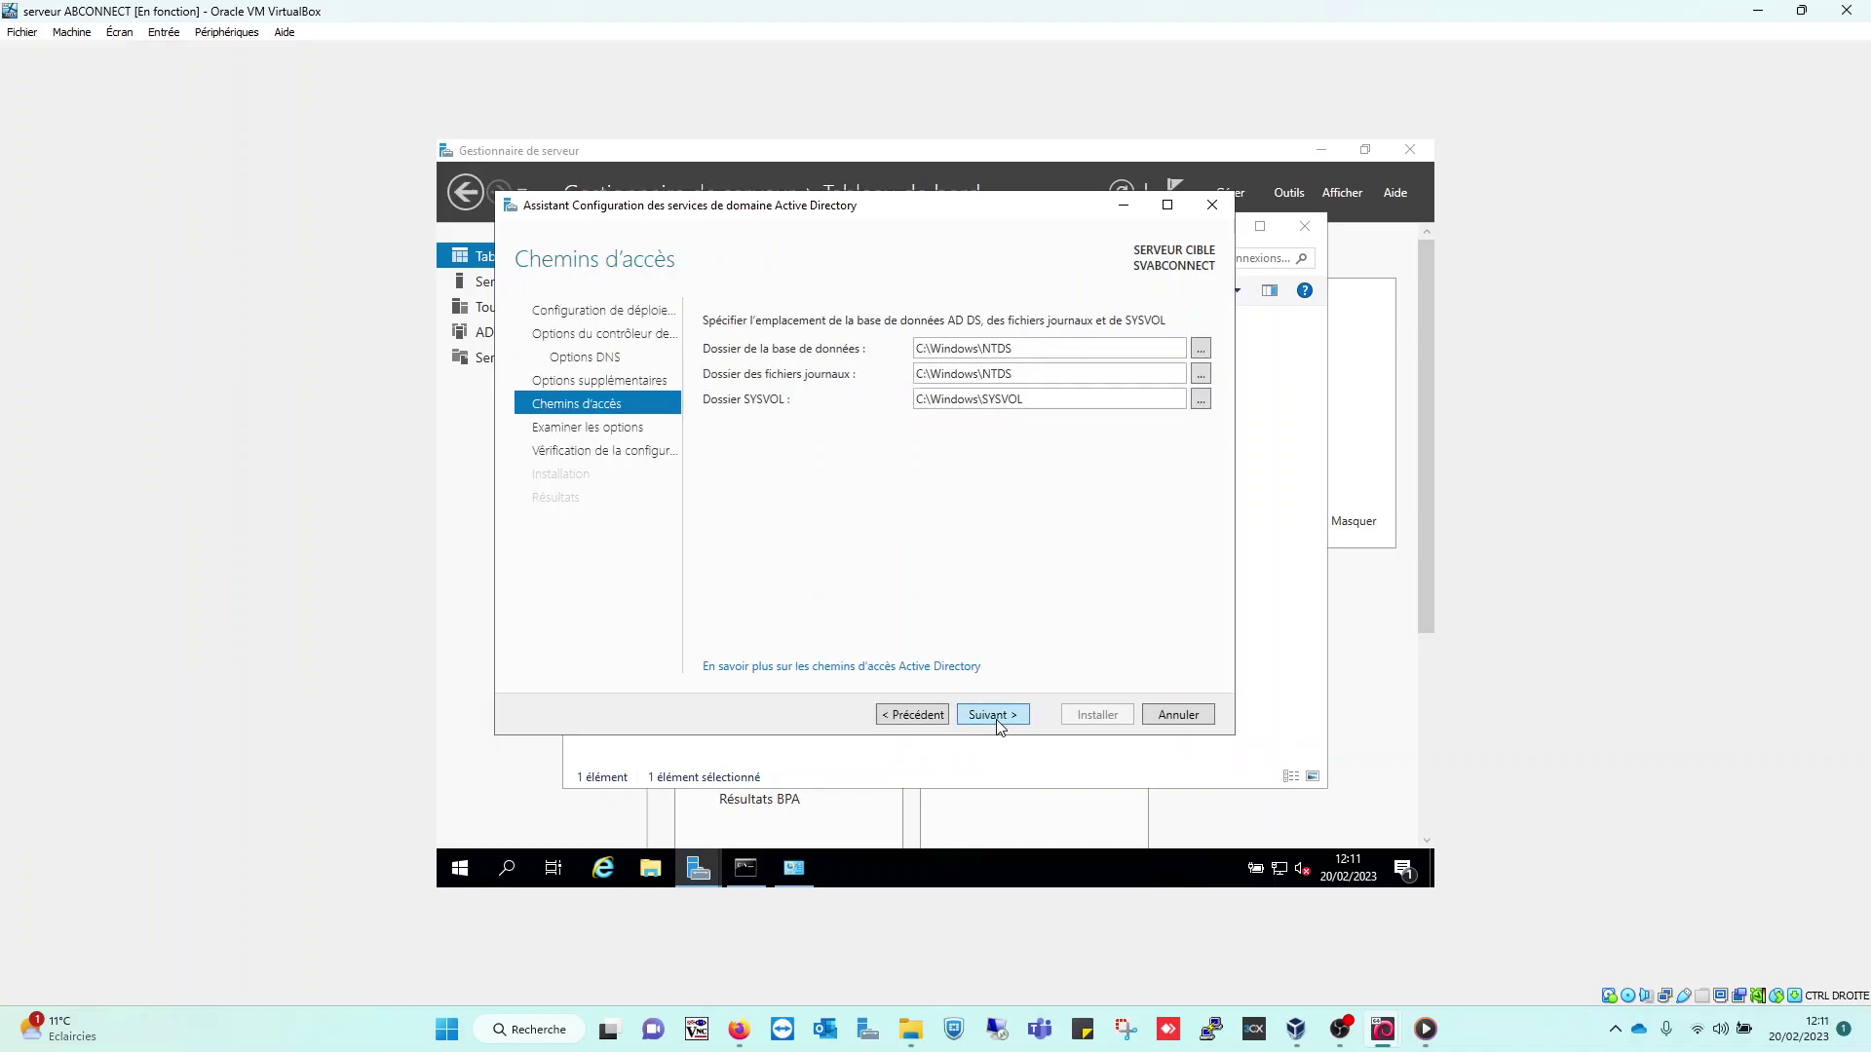
click(998, 721)
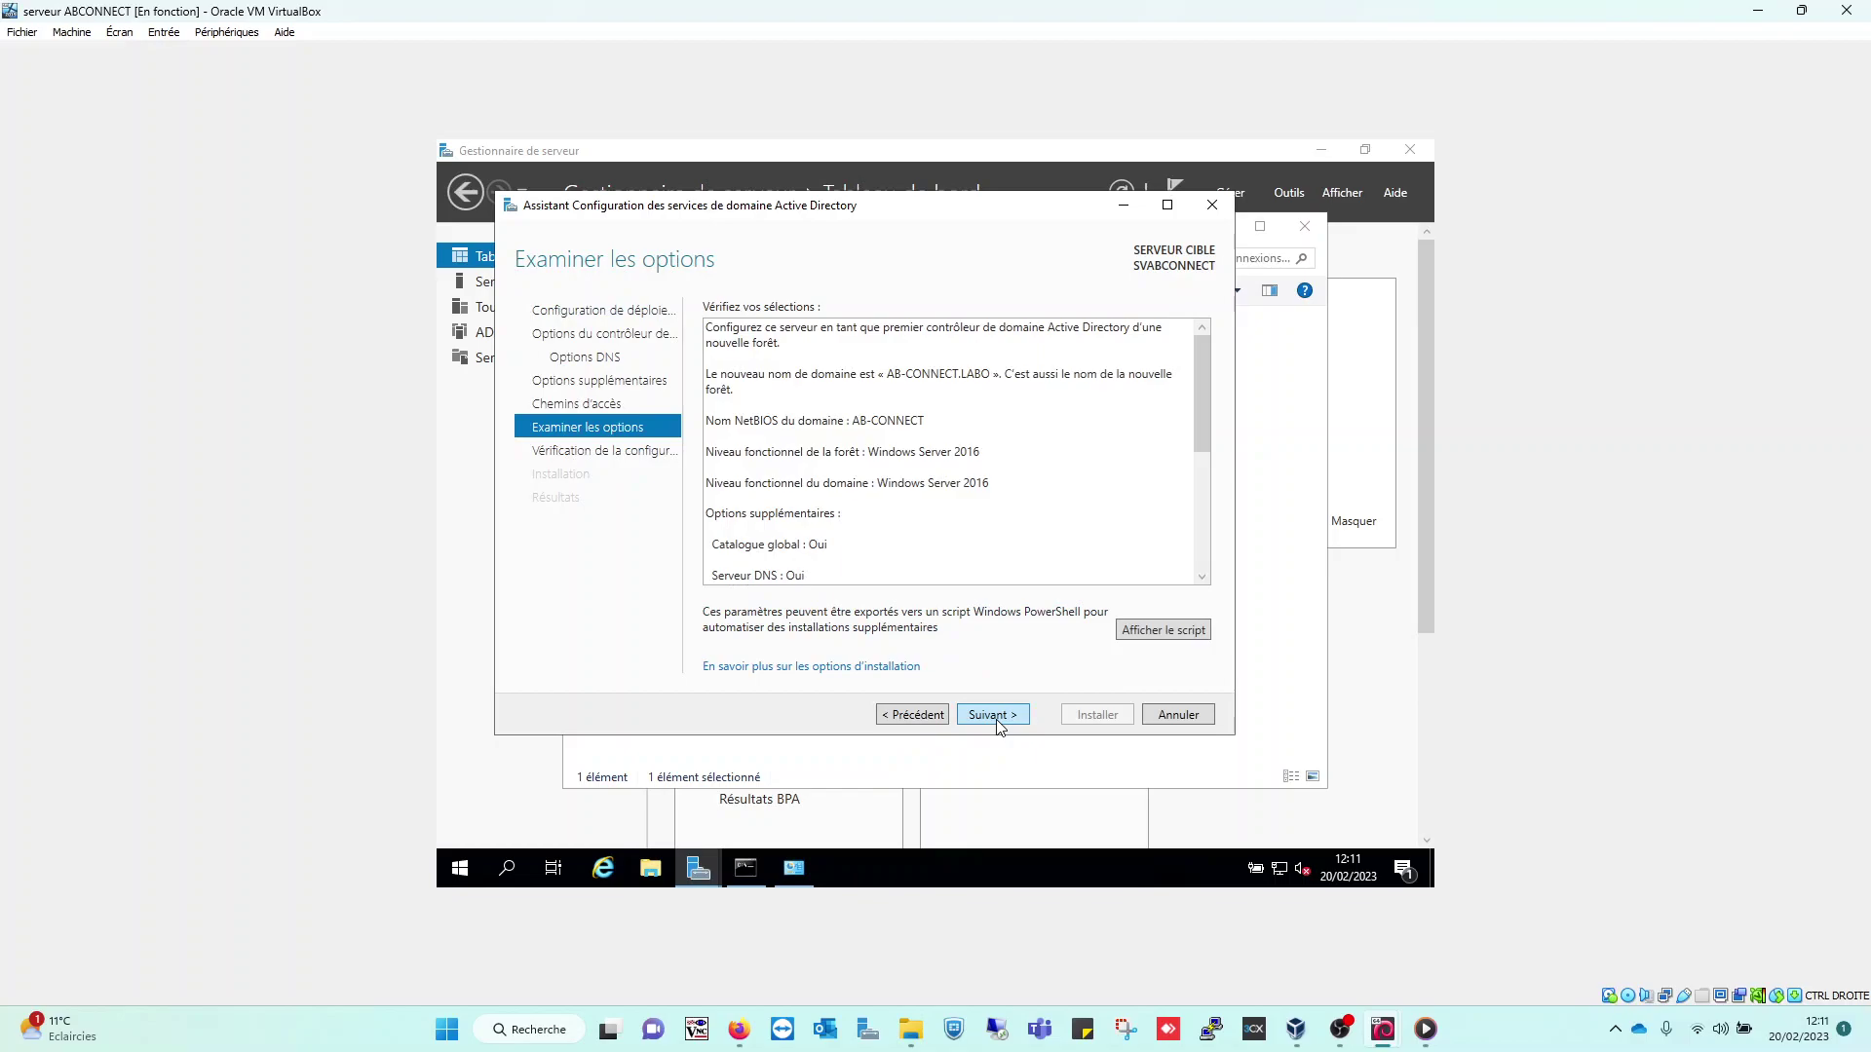
scroll(850, 509, down, 2)
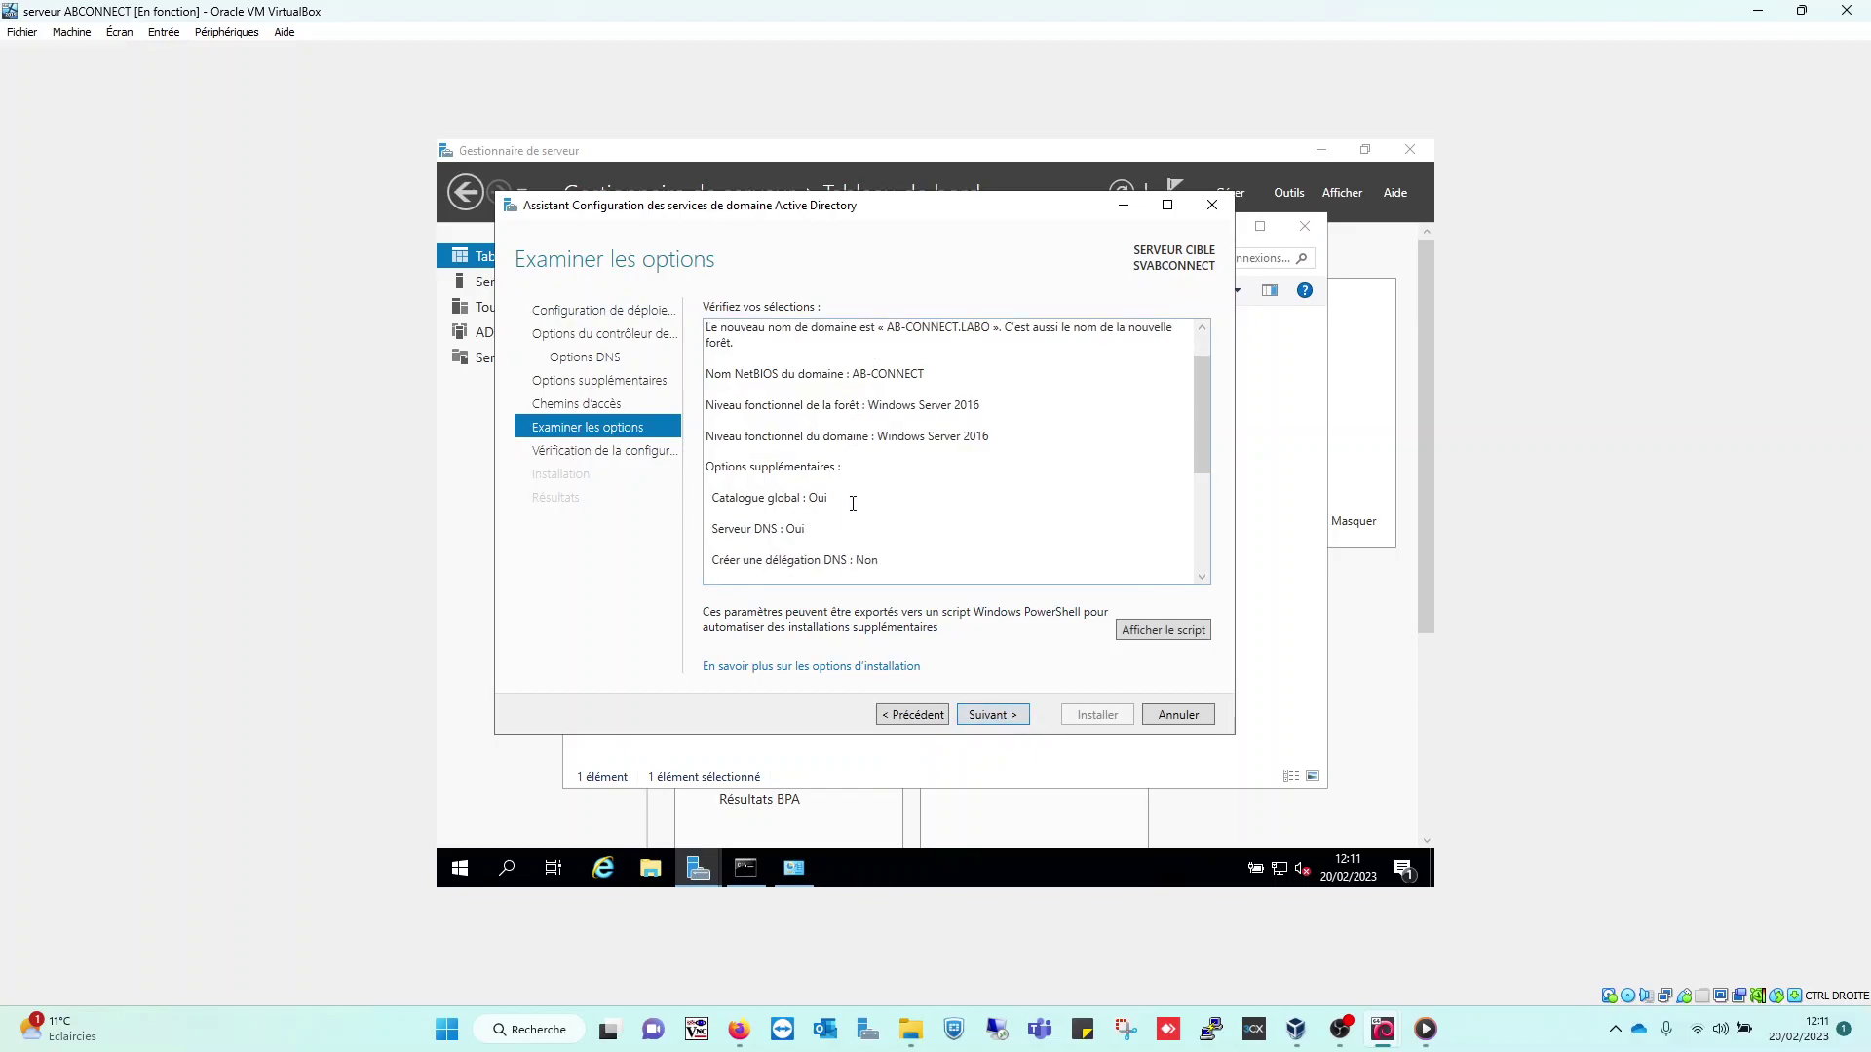
scroll(850, 508, up, 2)
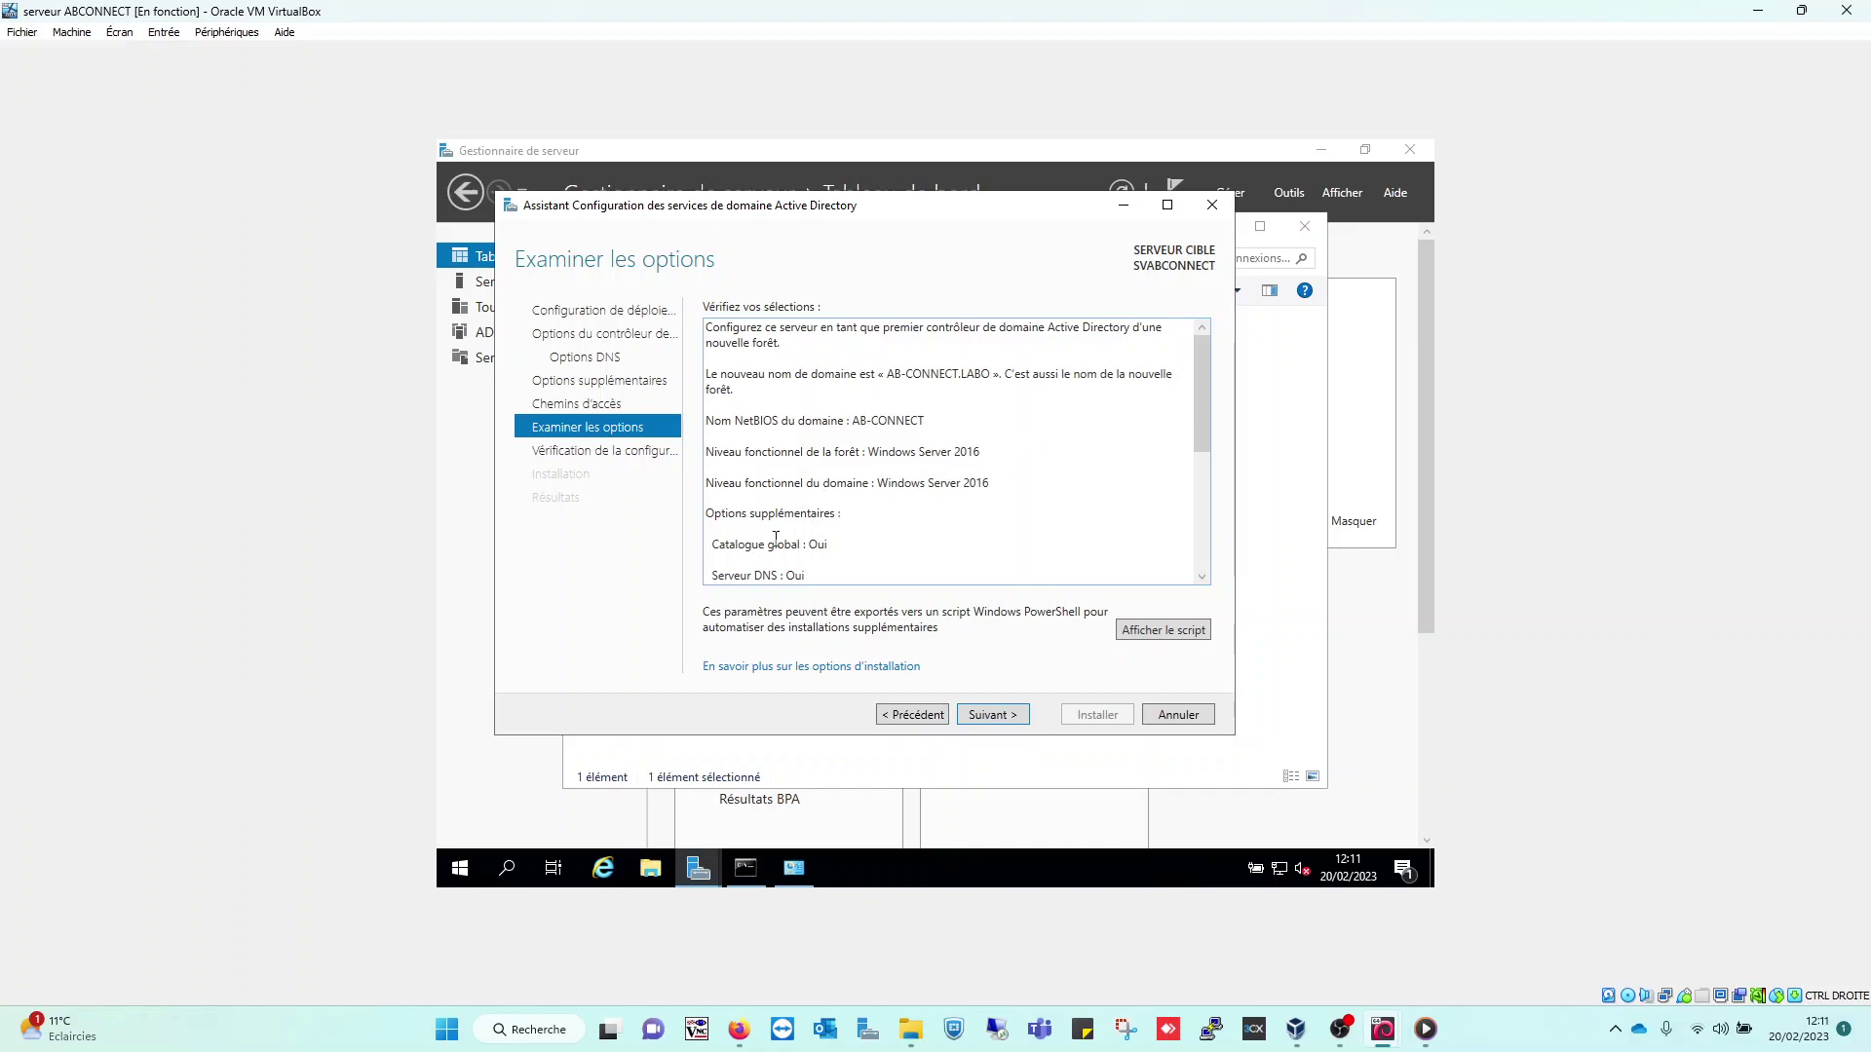
scroll(756, 534, down, 1)
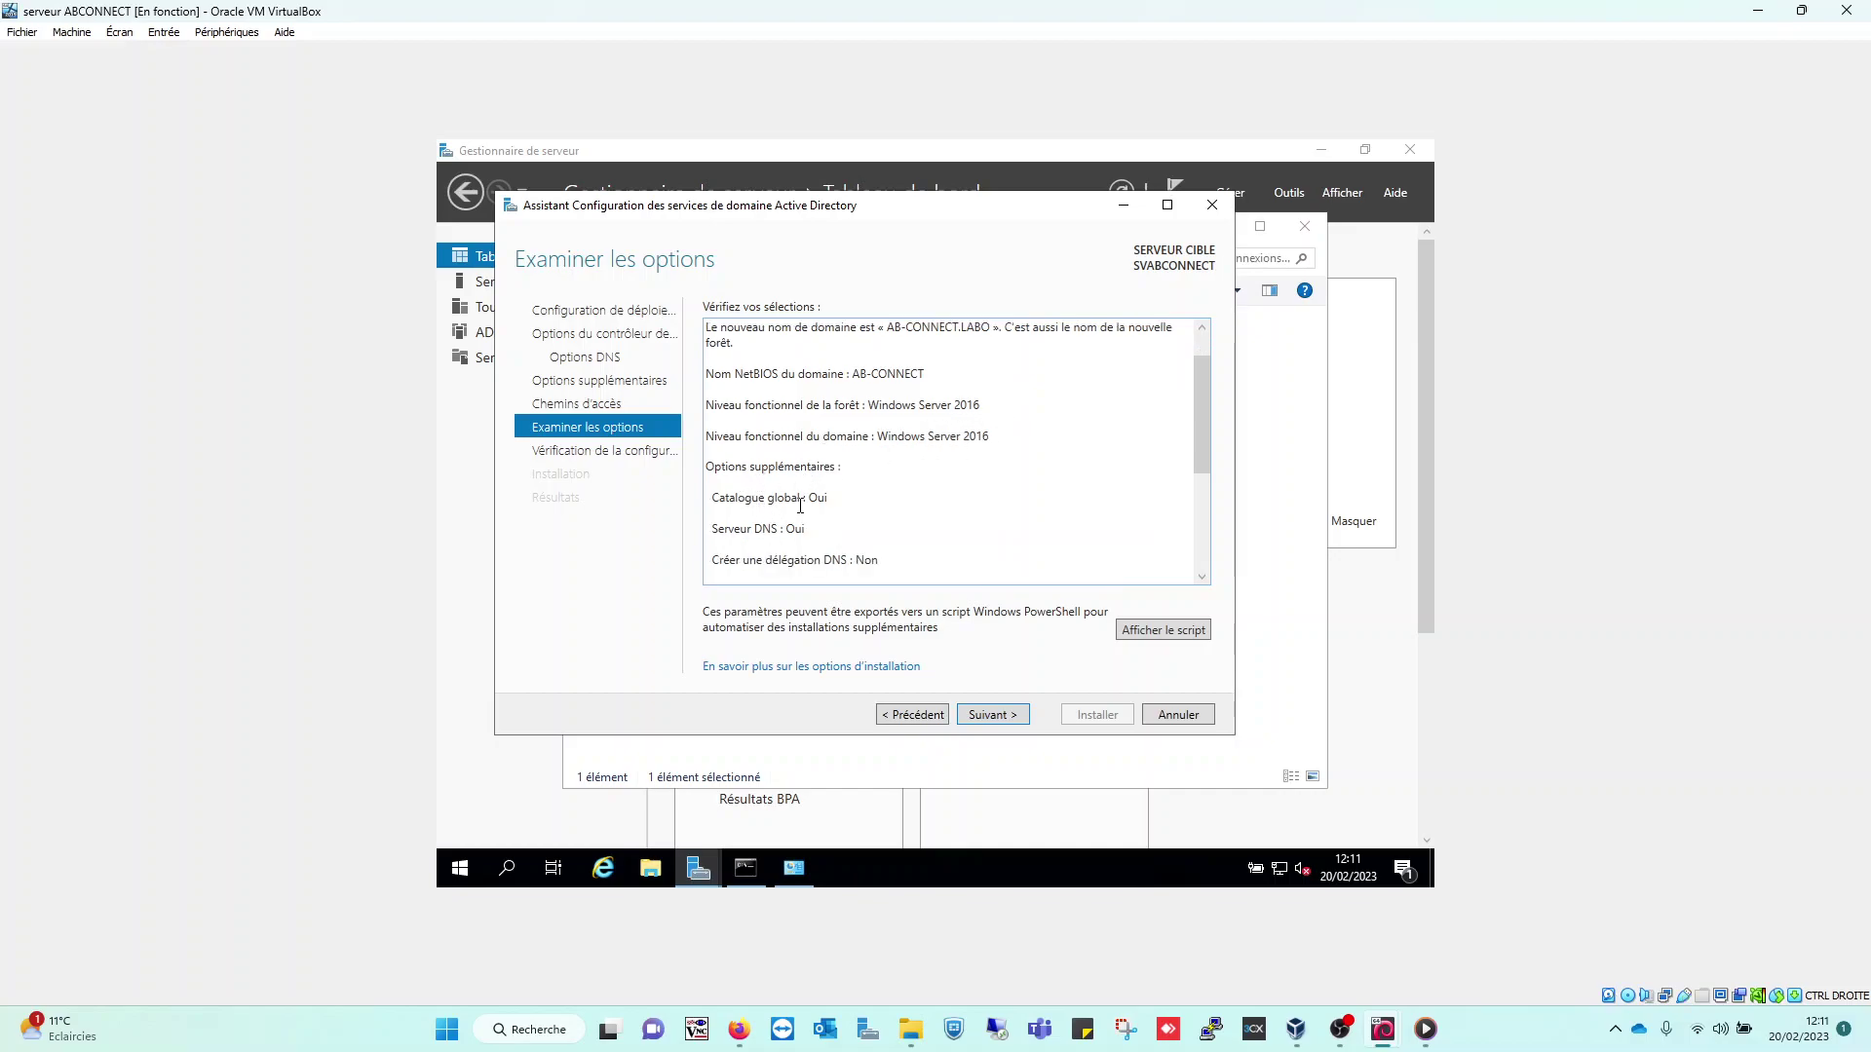
scroll(775, 523, down, 1)
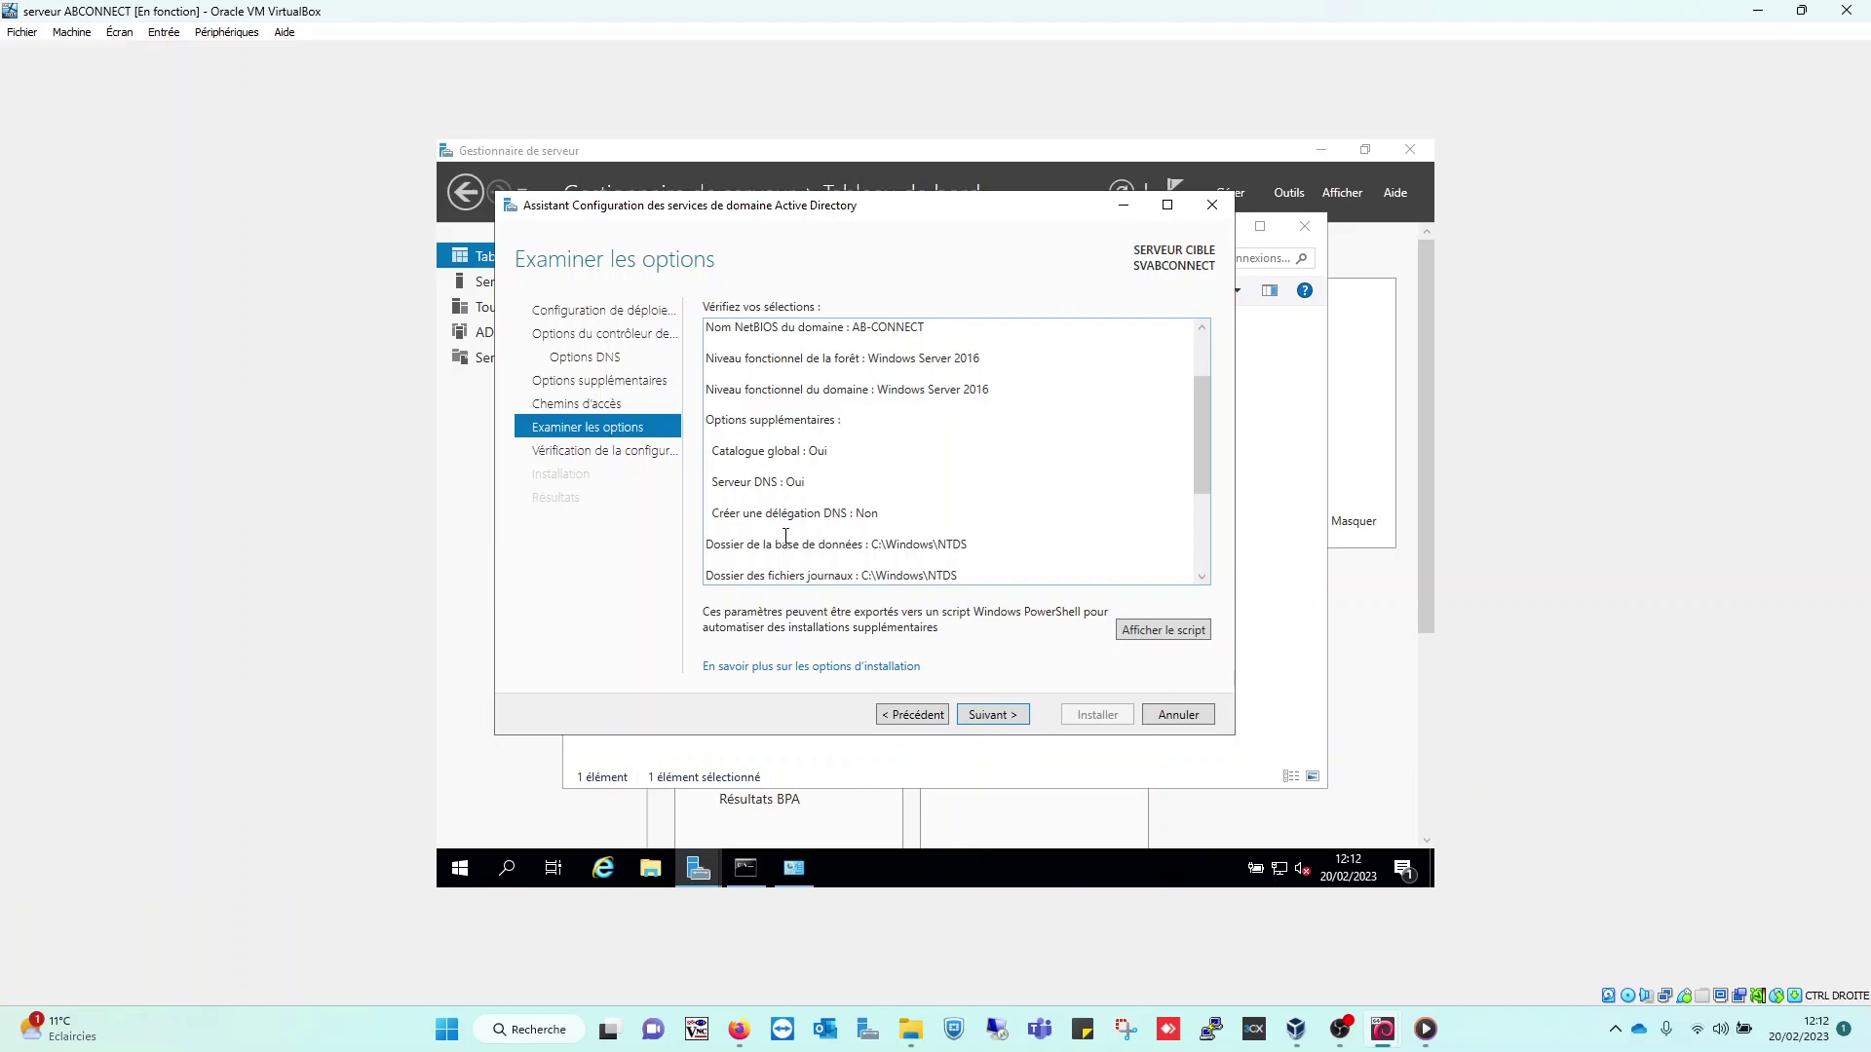
scroll(865, 527, down, 3)
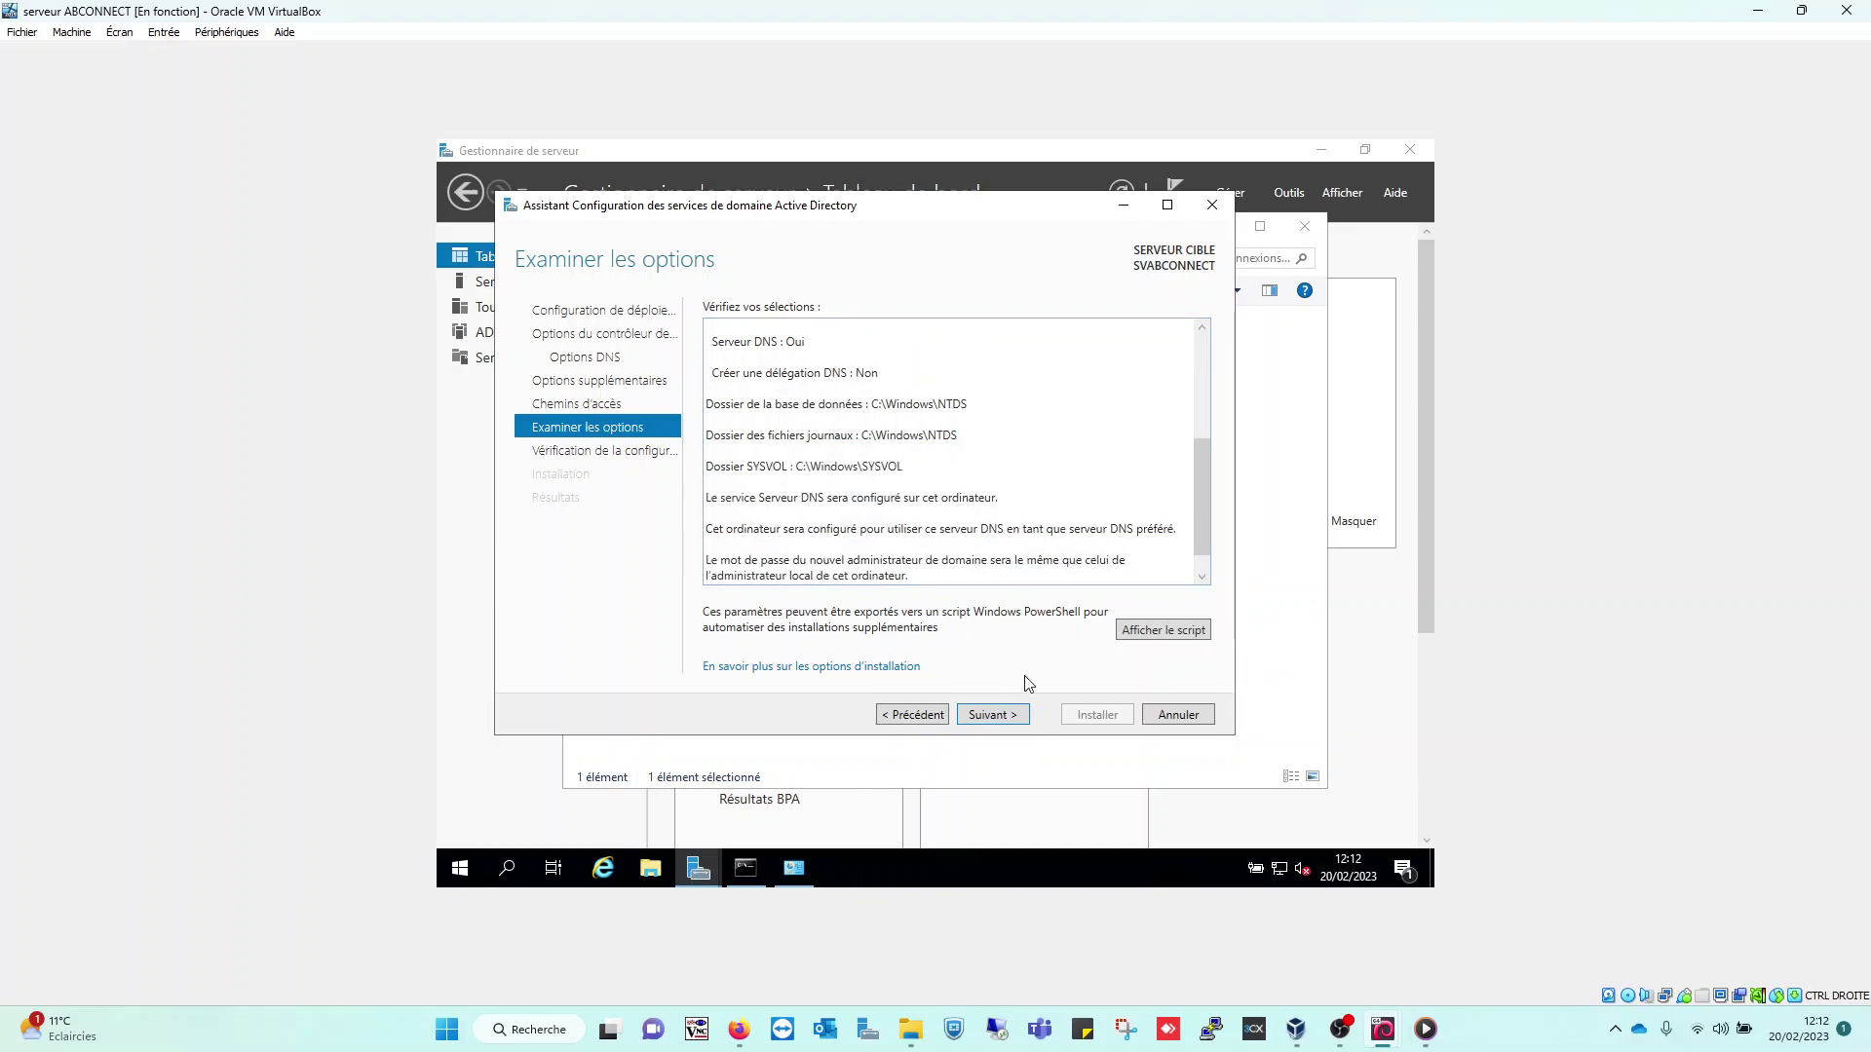
Run the prerequisites check and start the installation that promotes the server to domain controller.
click(1004, 715)
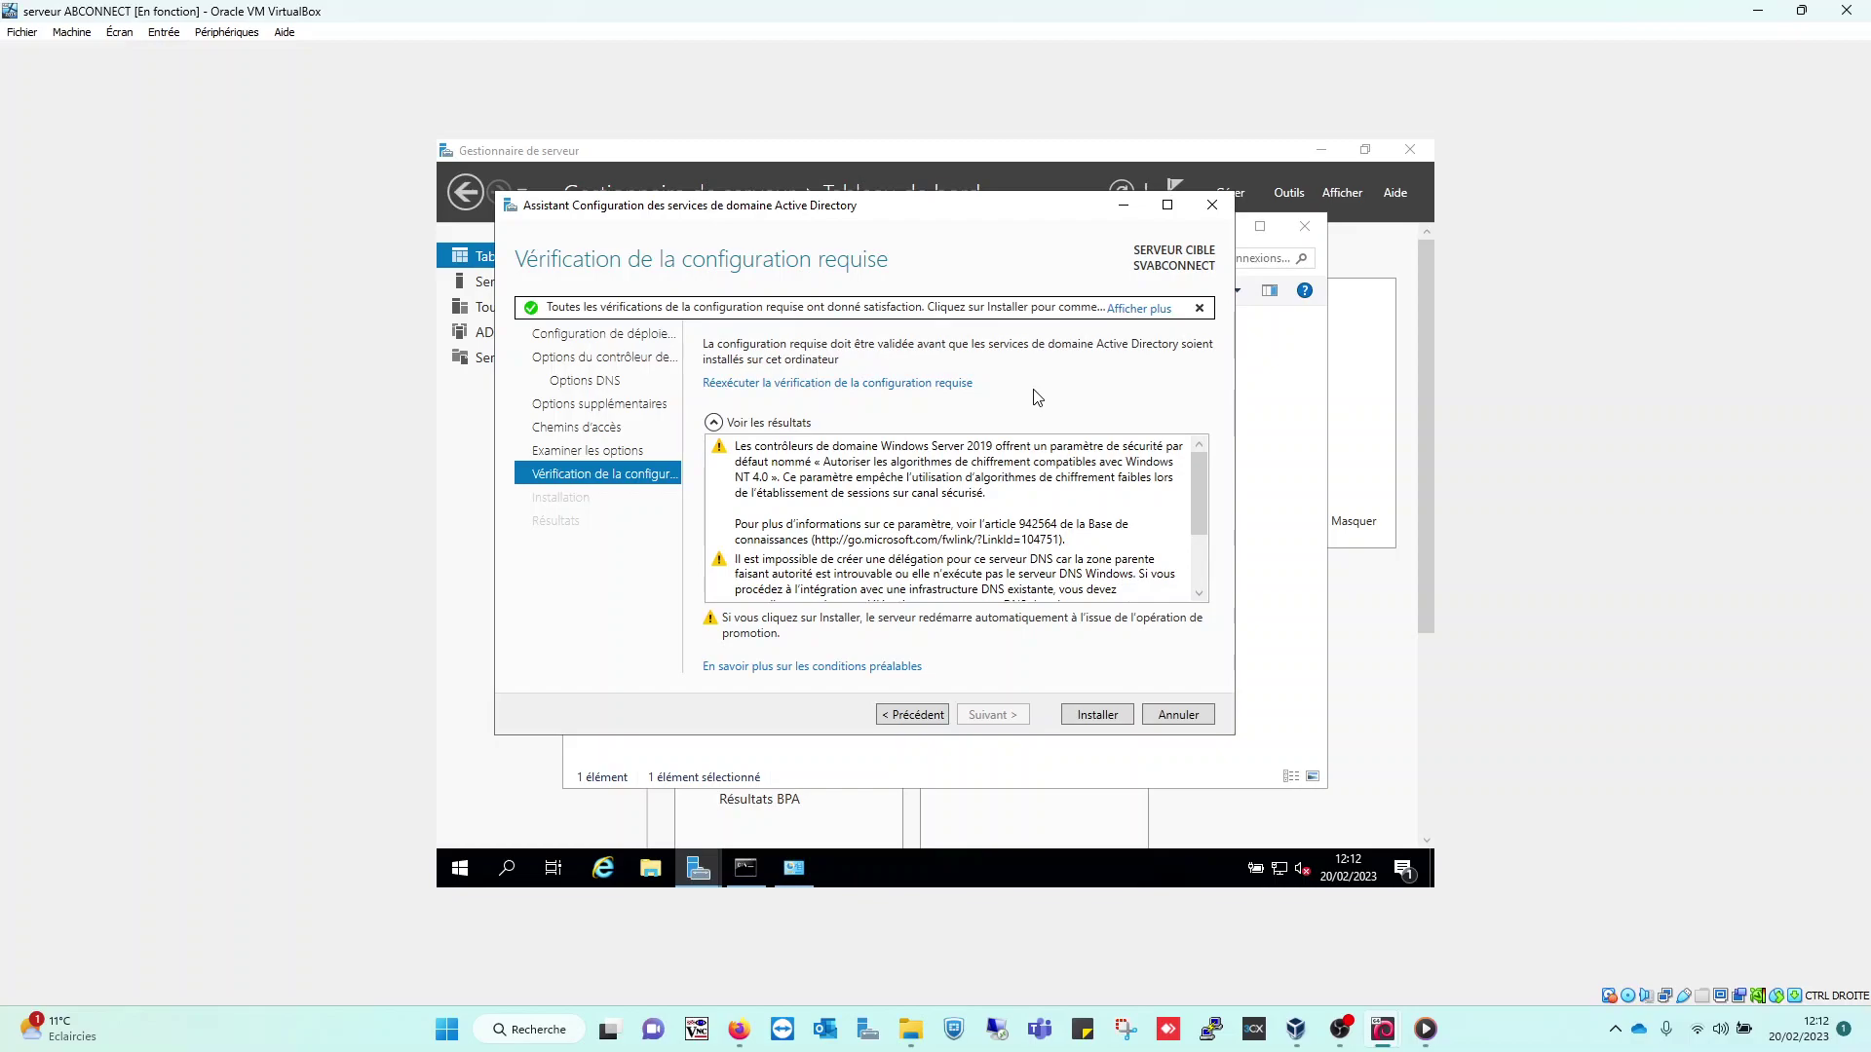
click(1097, 716)
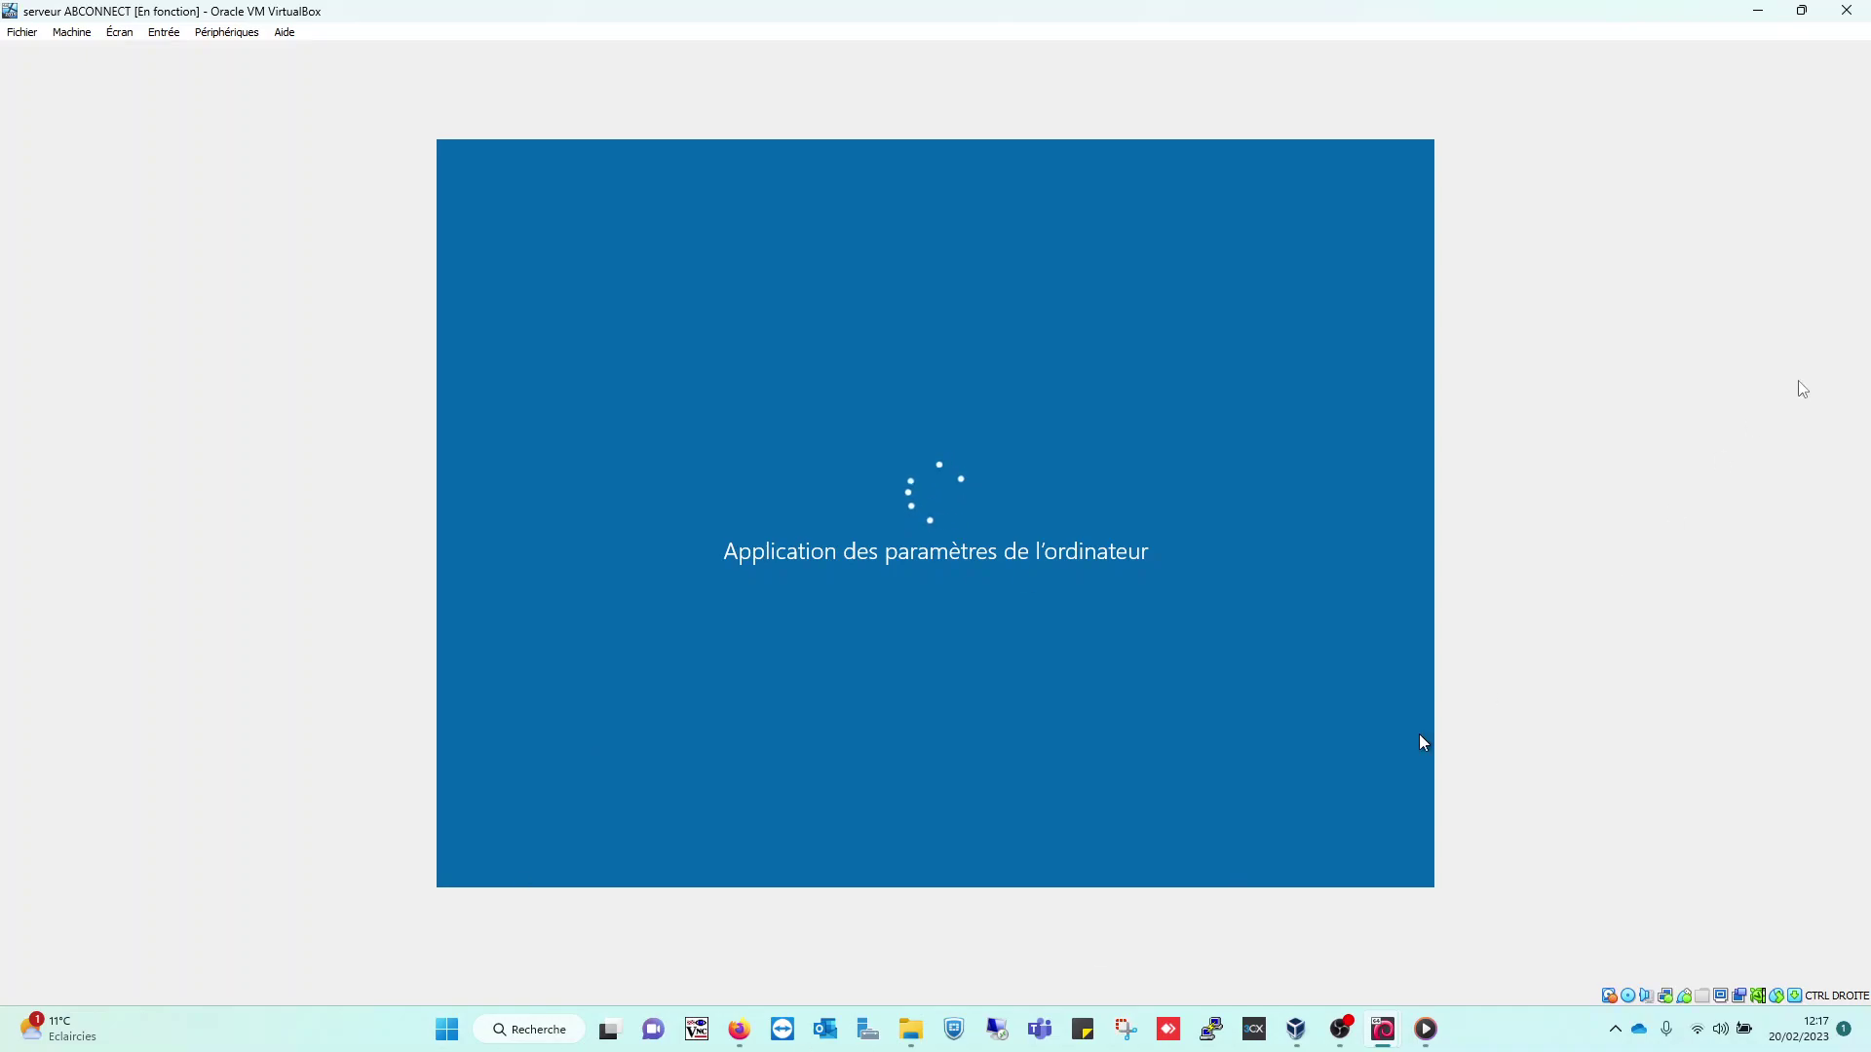
mouse_move(1296, 1030)
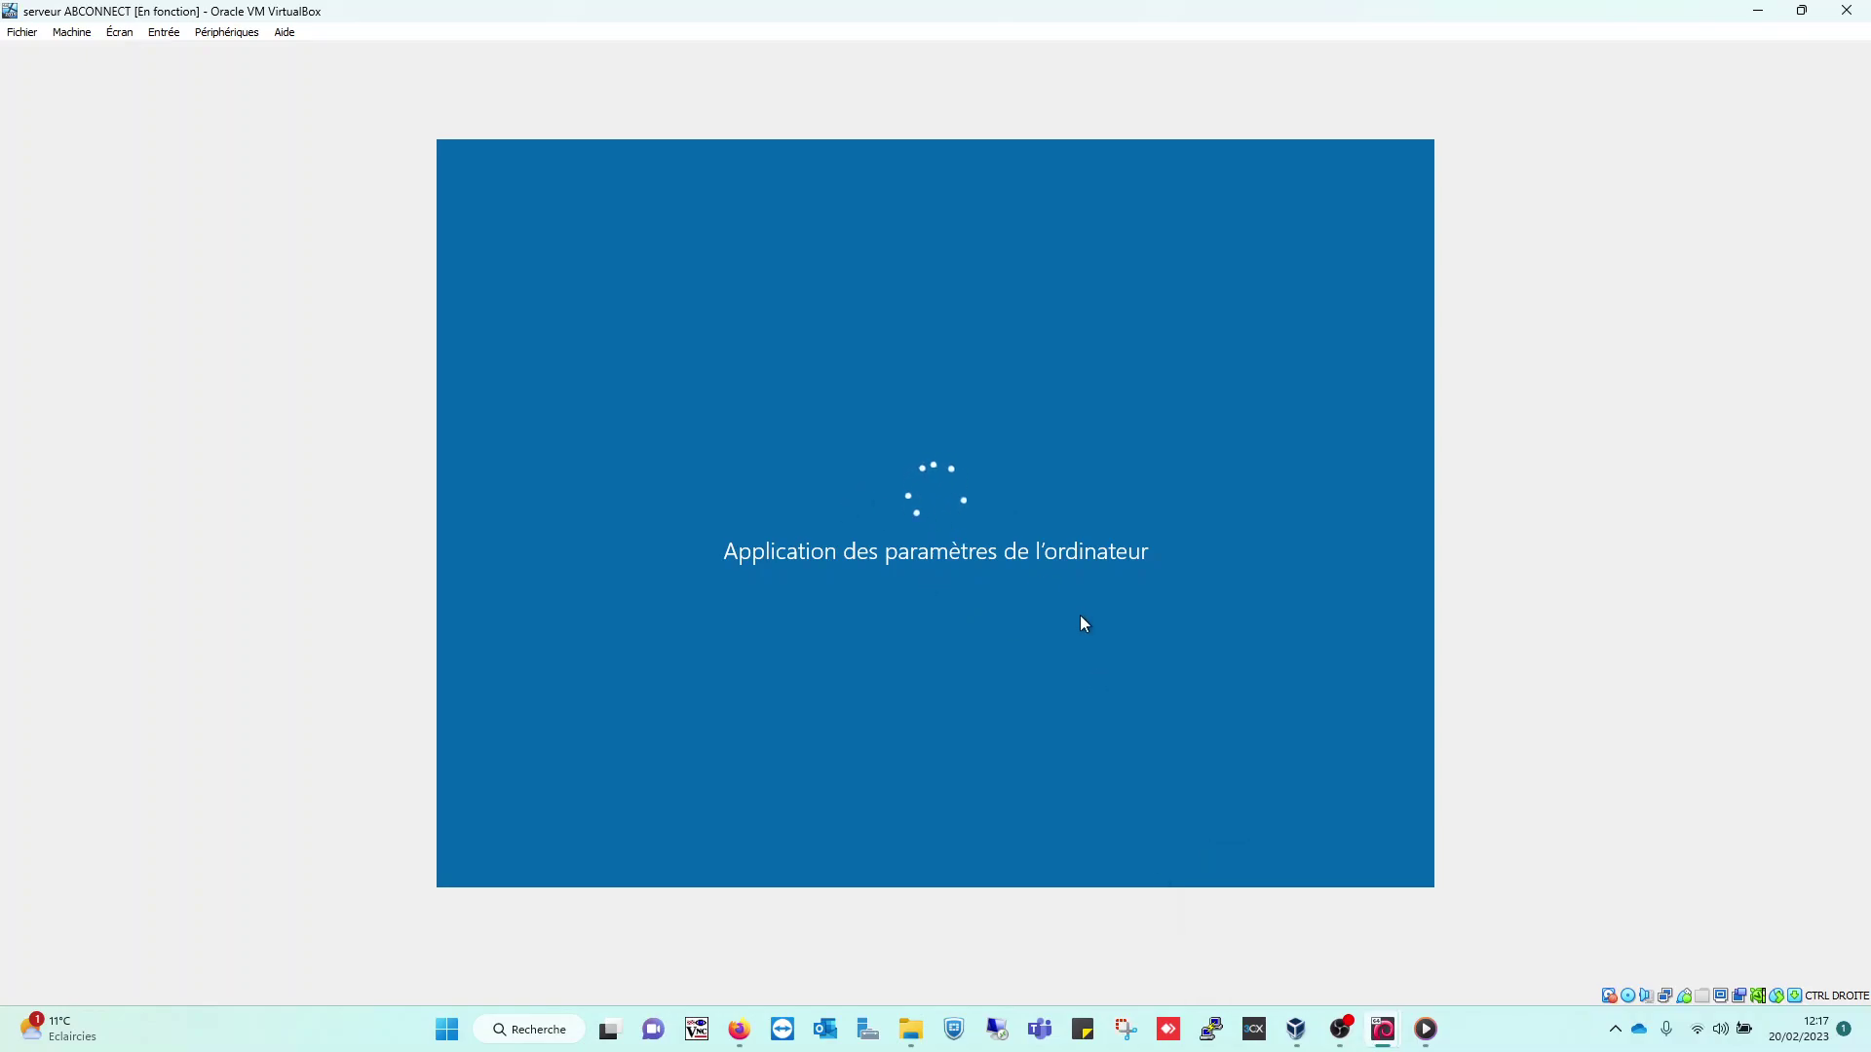